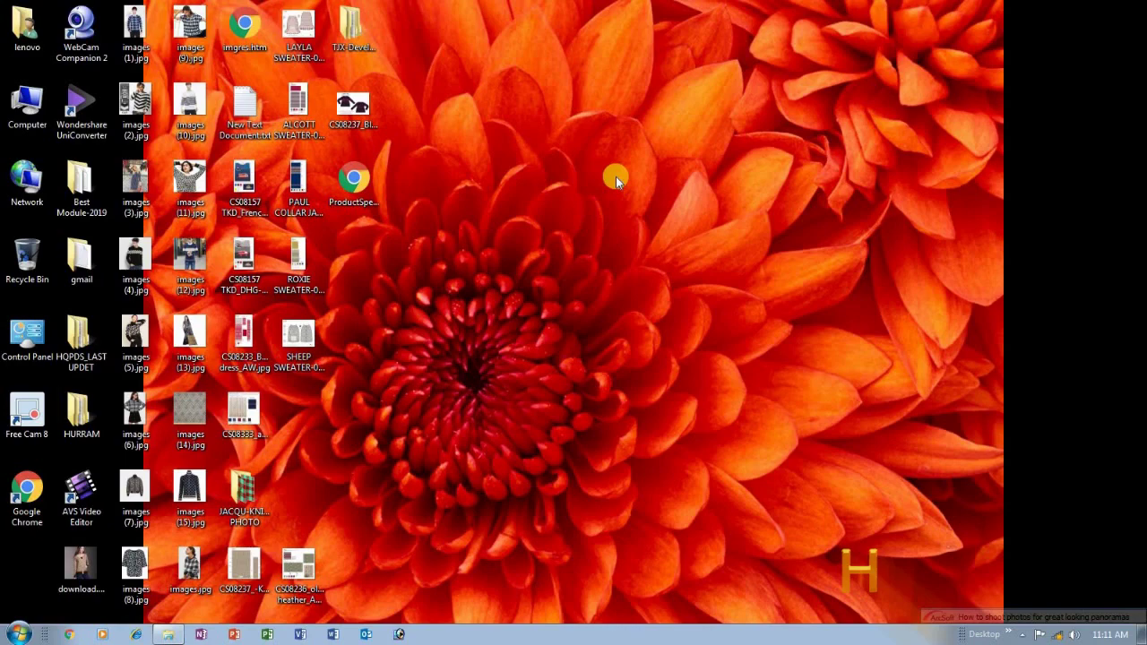
right_click(513, 171)
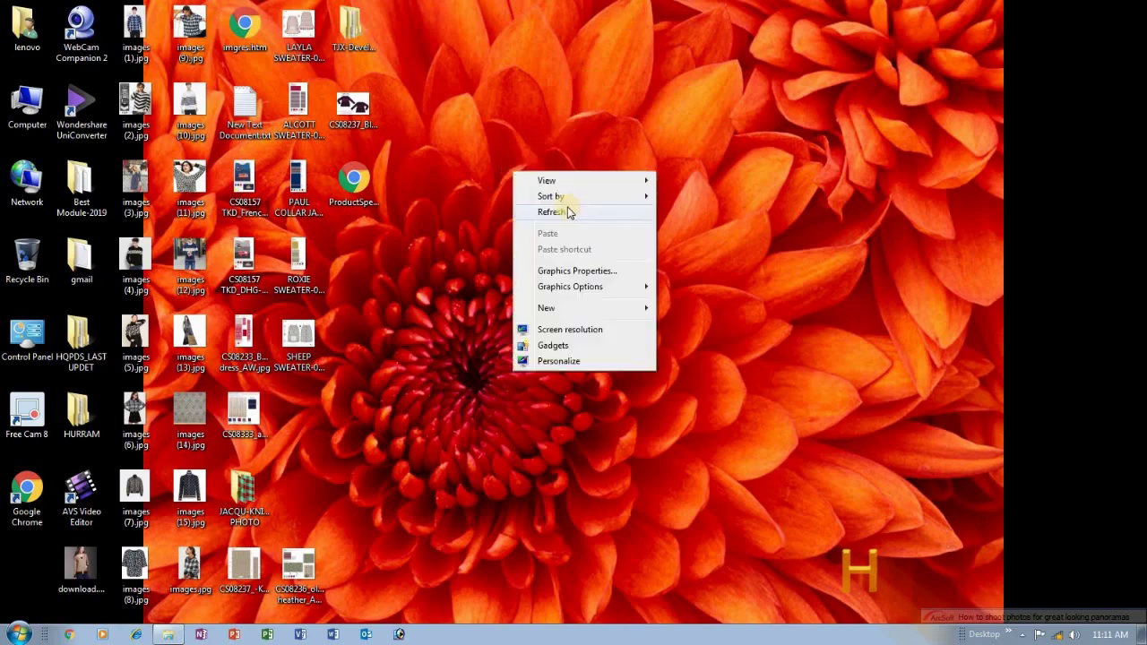
left_click(566, 209)
right_click(477, 144)
left_click(526, 188)
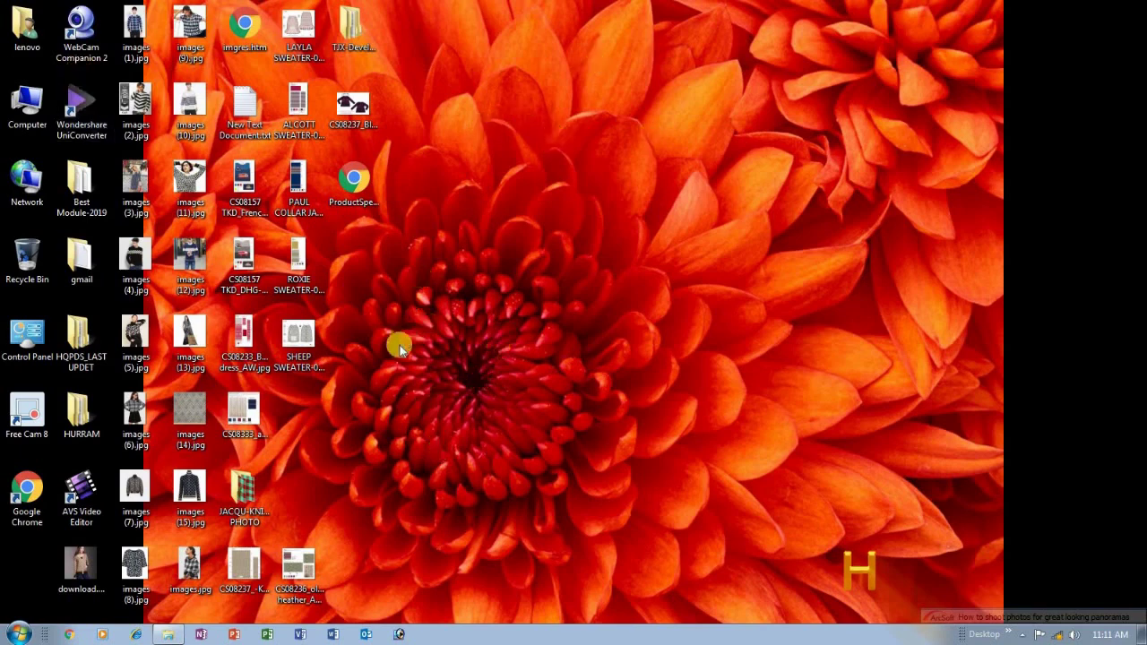
left_click(168, 634)
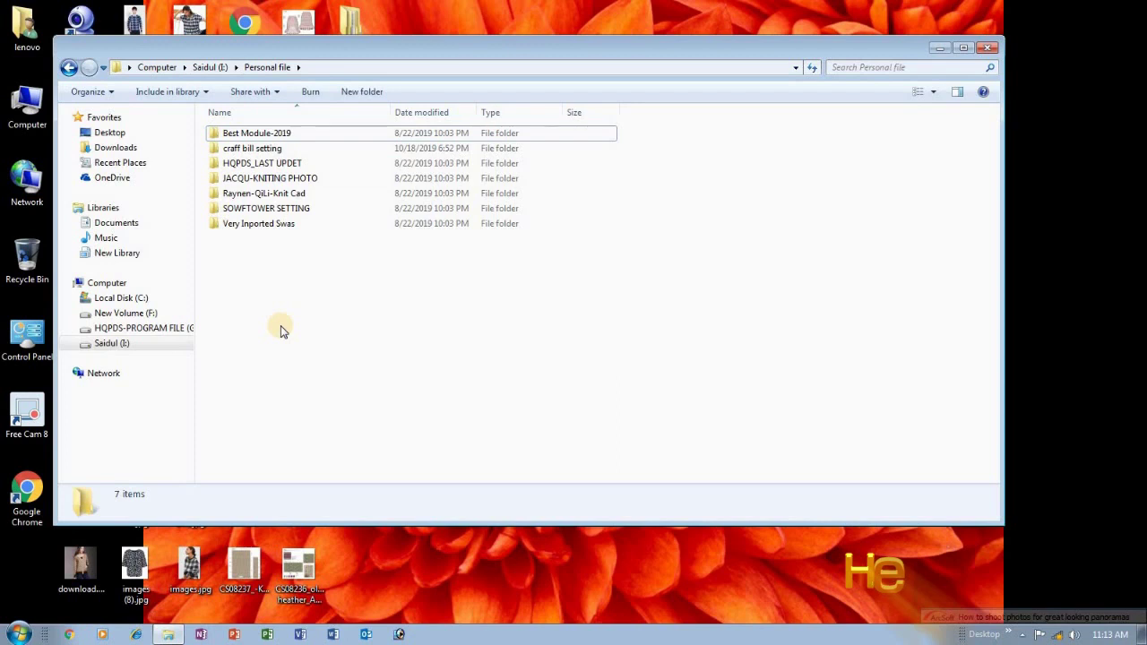
double_click(268, 168)
double_click(279, 134)
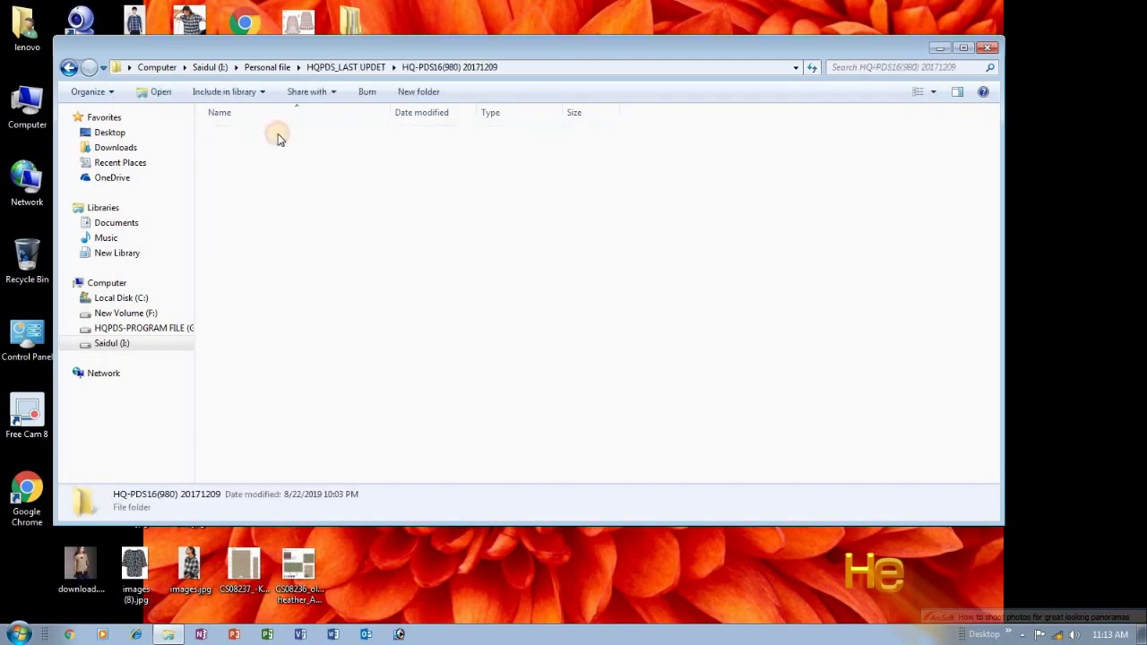
left_click(271, 135)
double_click(271, 135)
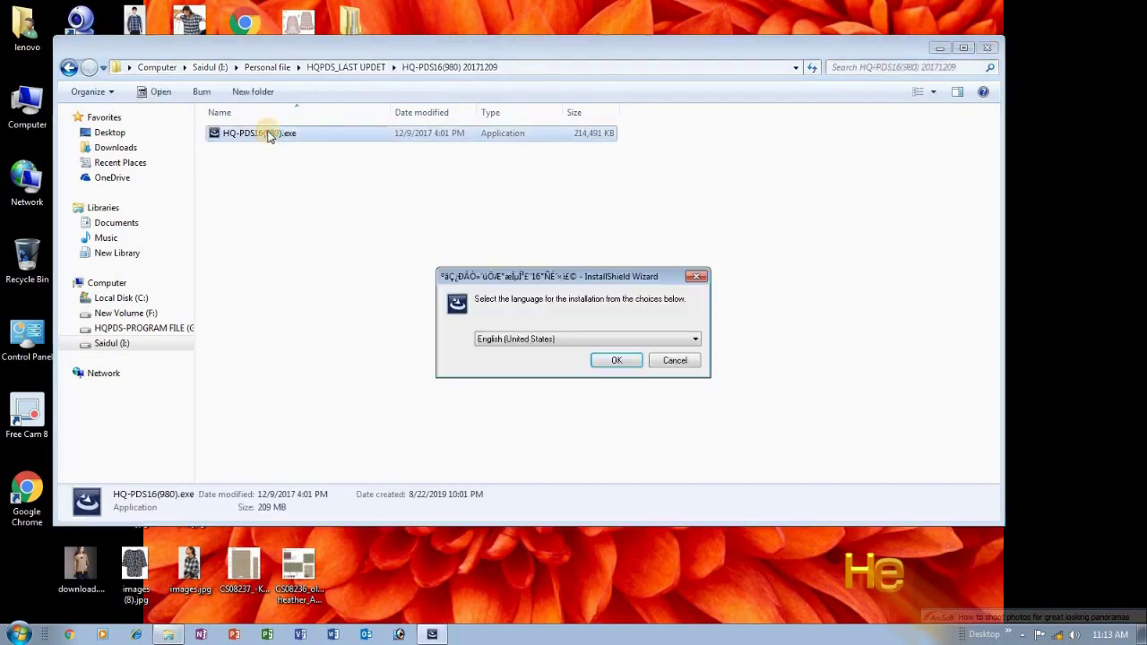
left_click(613, 361)
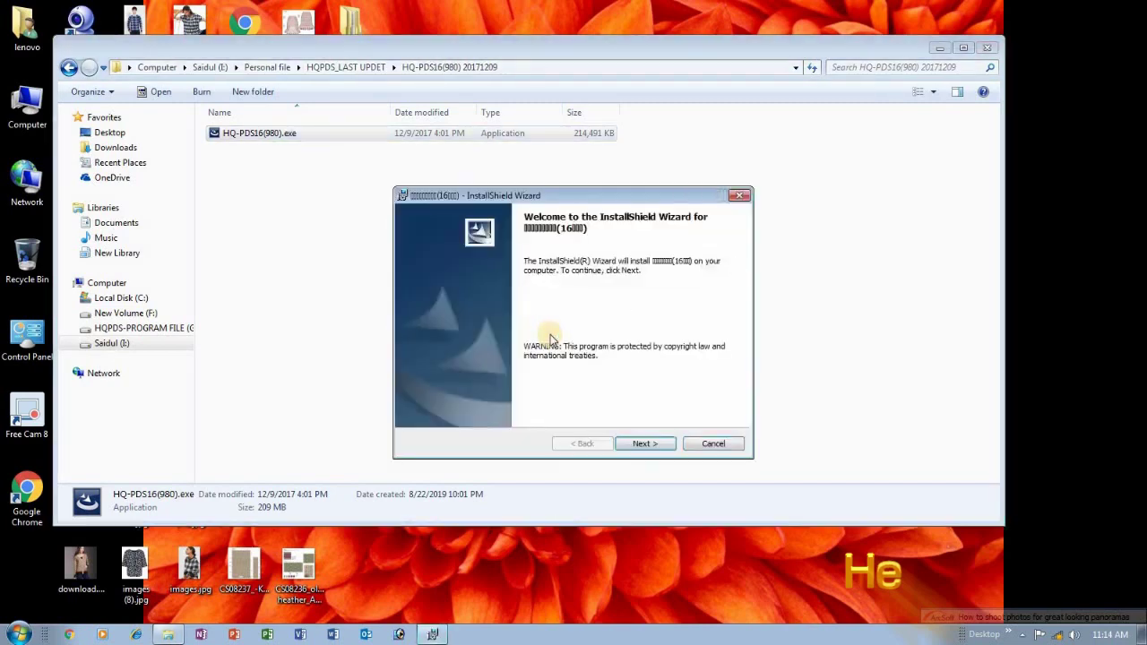
- Complete the installation with the license terms accepted, for anyone who uses this computer, in the default destination folder
left_click(639, 448)
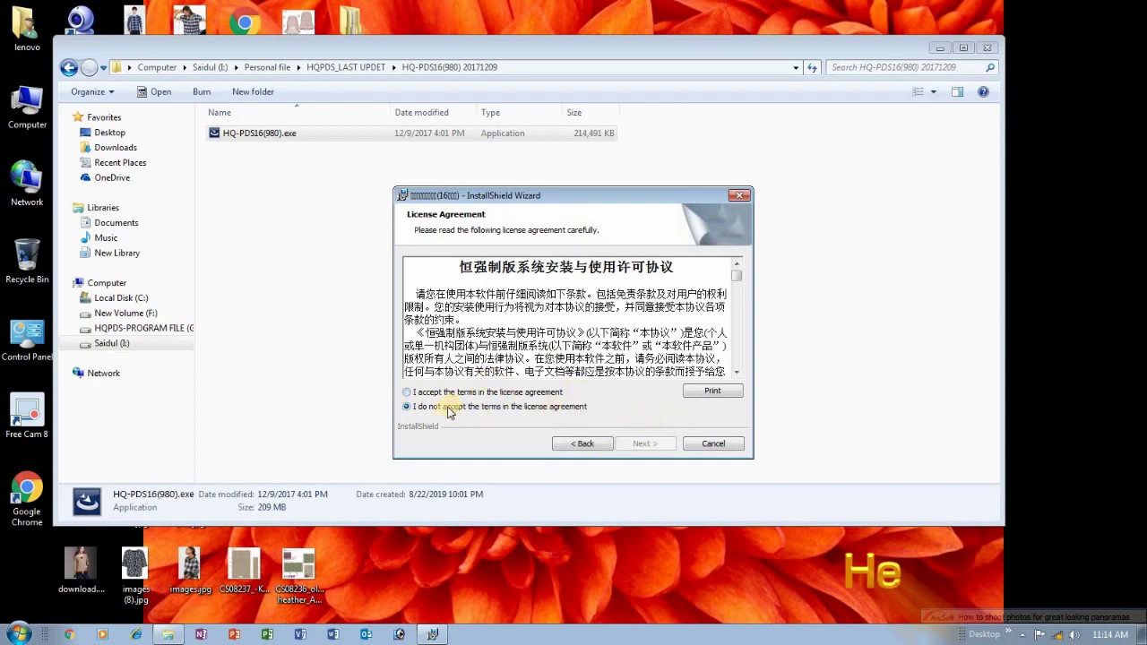
left_click(408, 392)
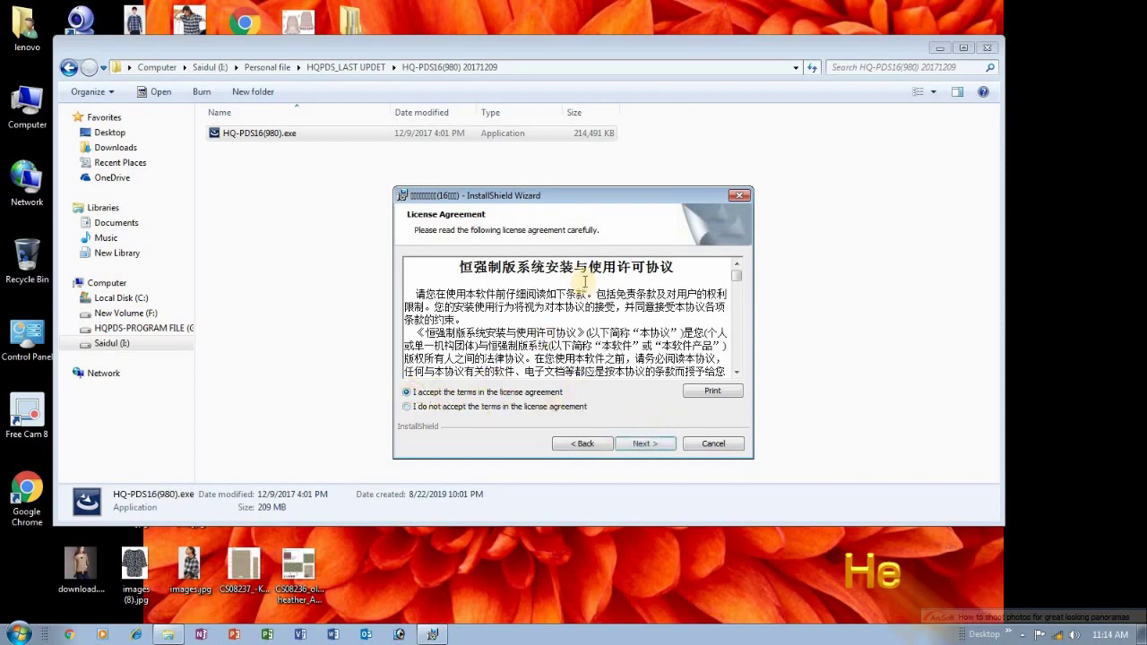
left_click(644, 445)
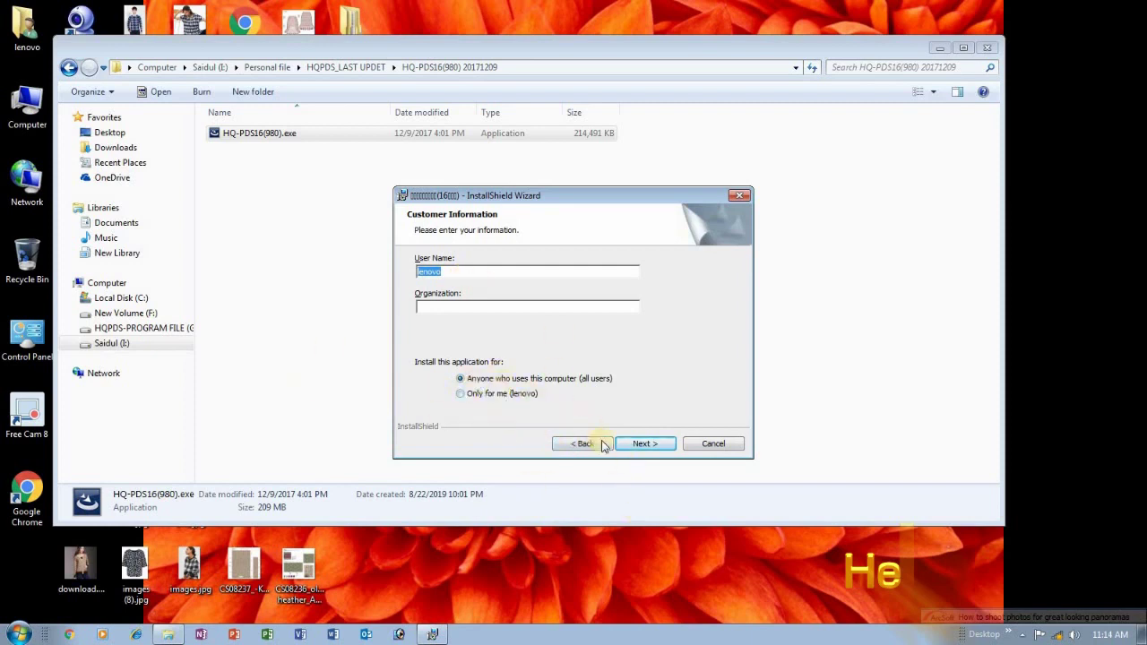
left_click(642, 445)
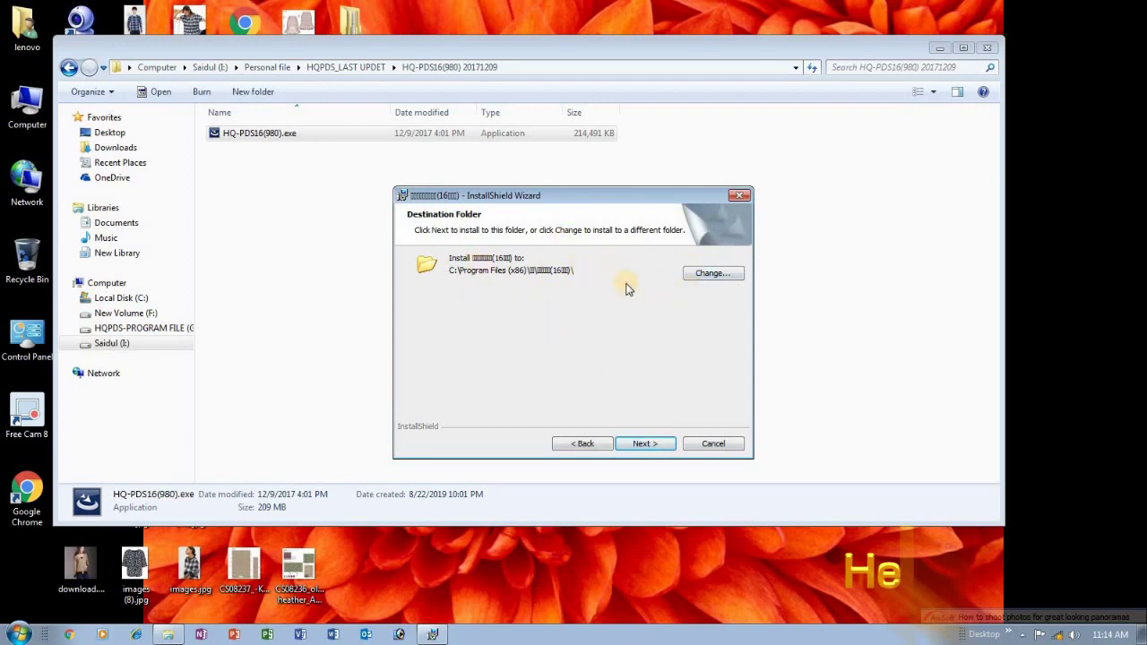
left_click(636, 446)
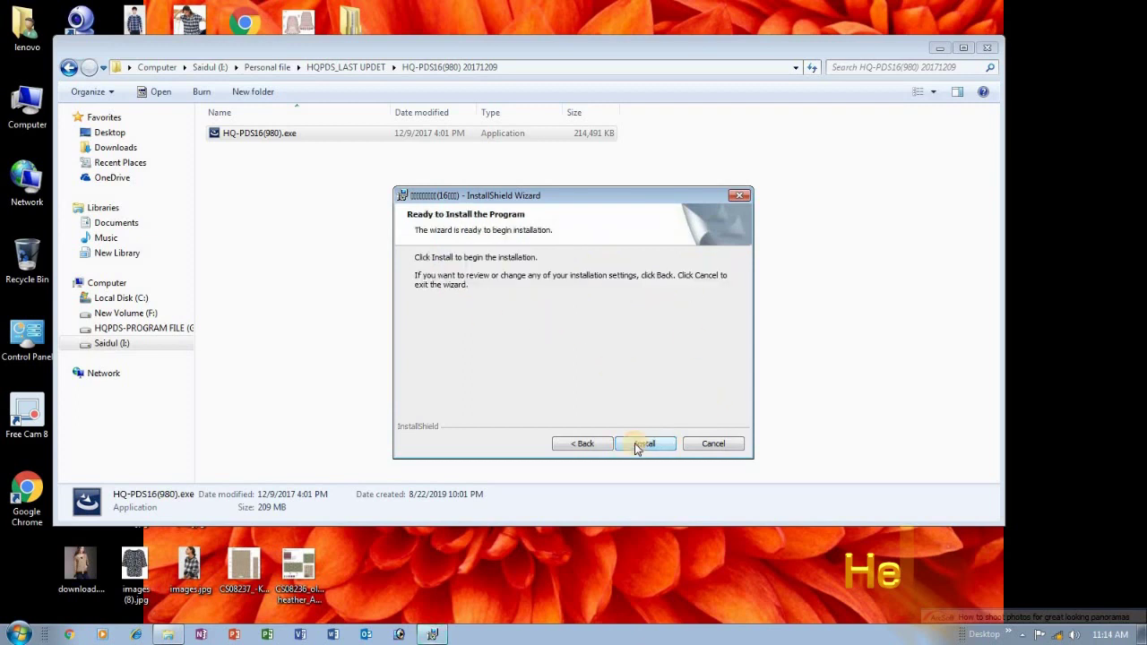
left_click(643, 444)
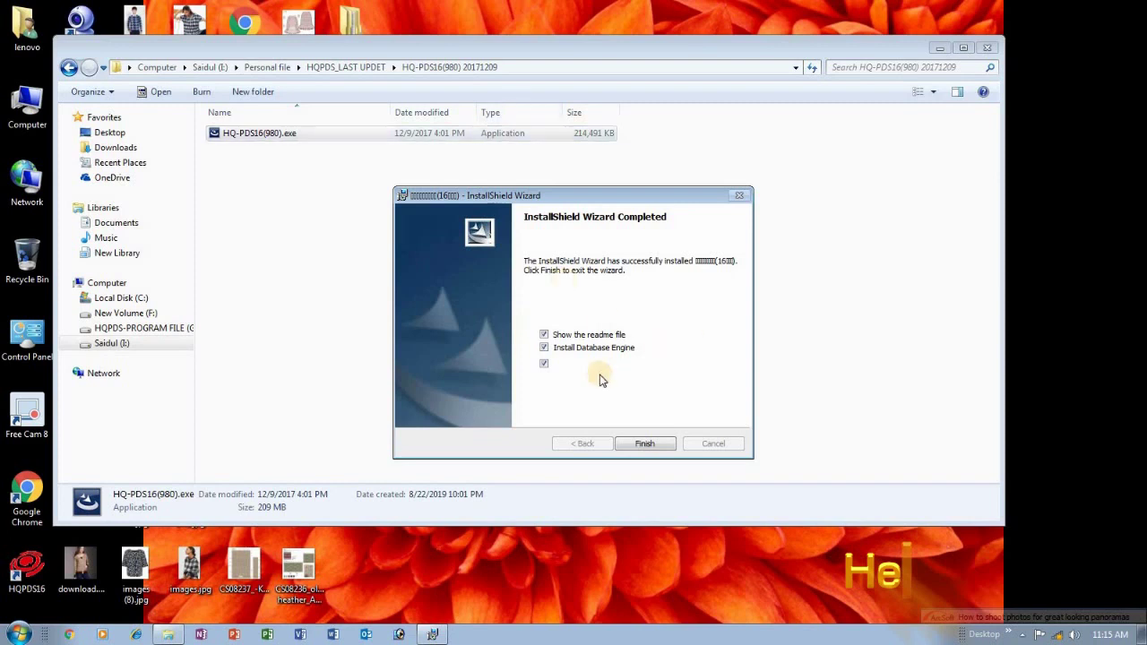
left_click(644, 443)
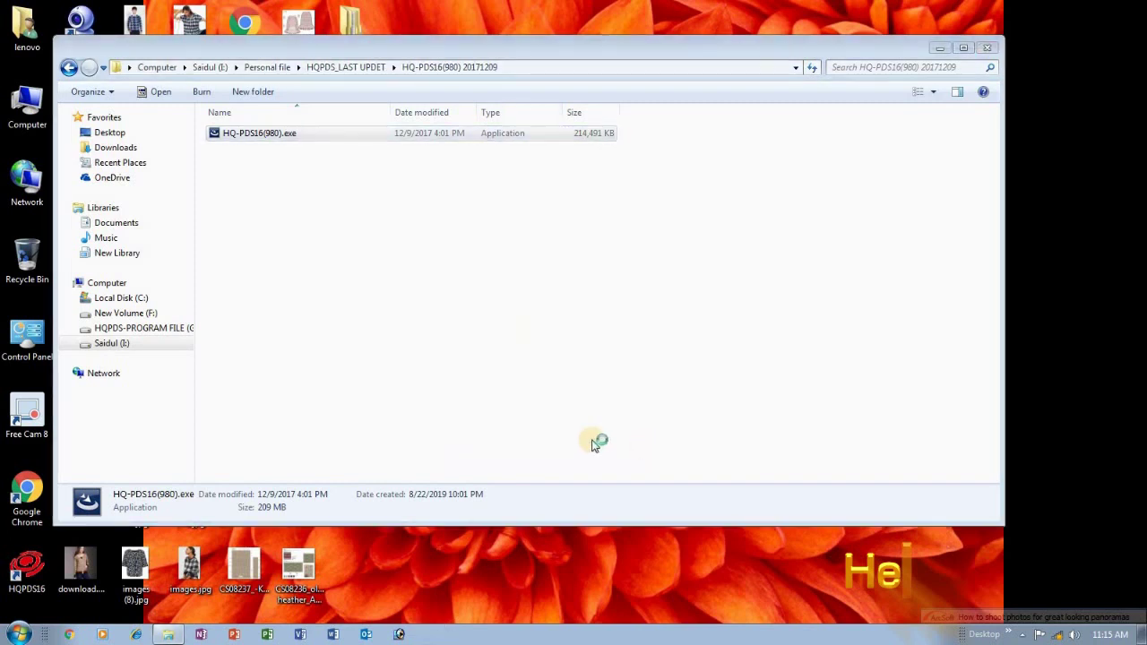
- Cancel the Microsoft Visual C++ 2015 Redistributable setup and close the hqpds_readme.rtf document
left_click(939, 48)
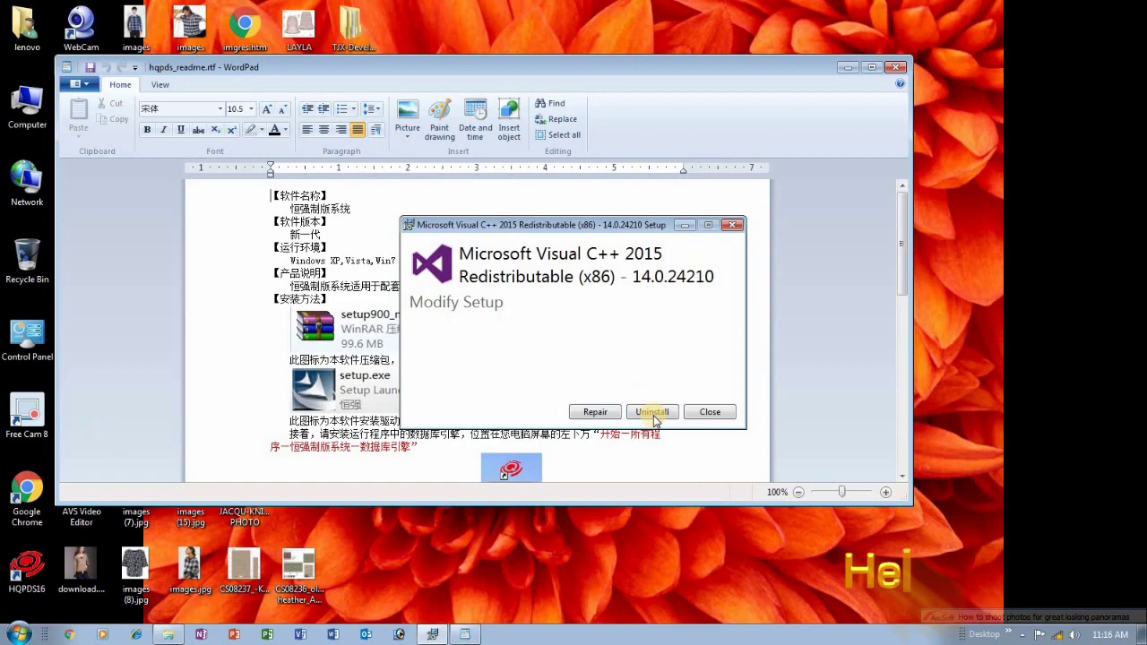
left_click(701, 412)
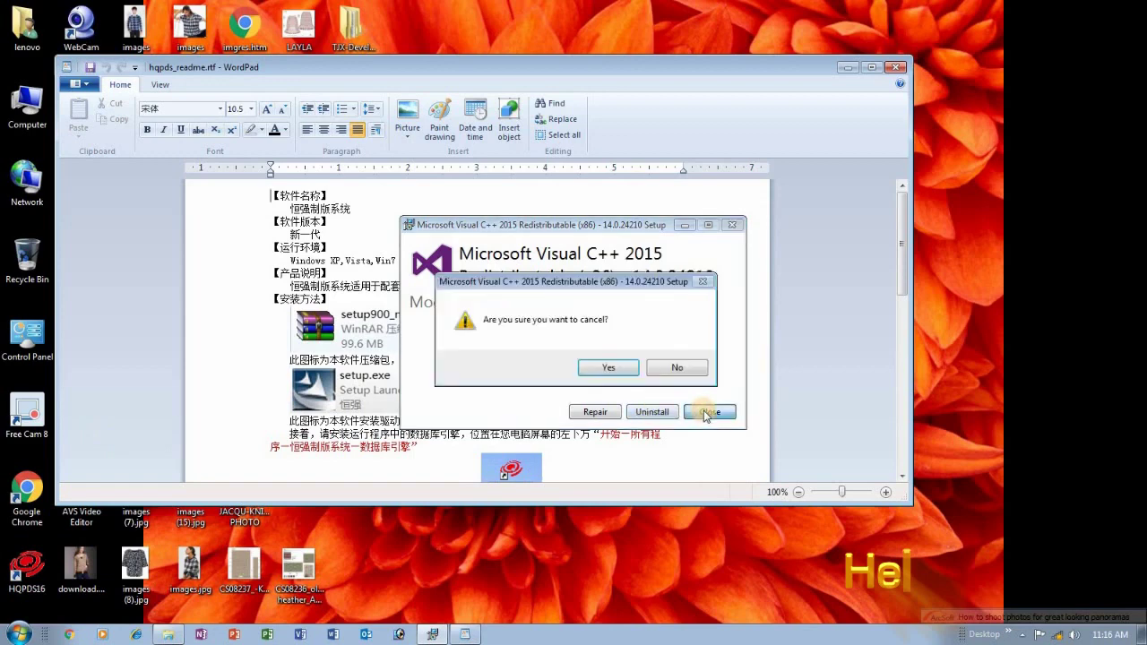
left_click(609, 369)
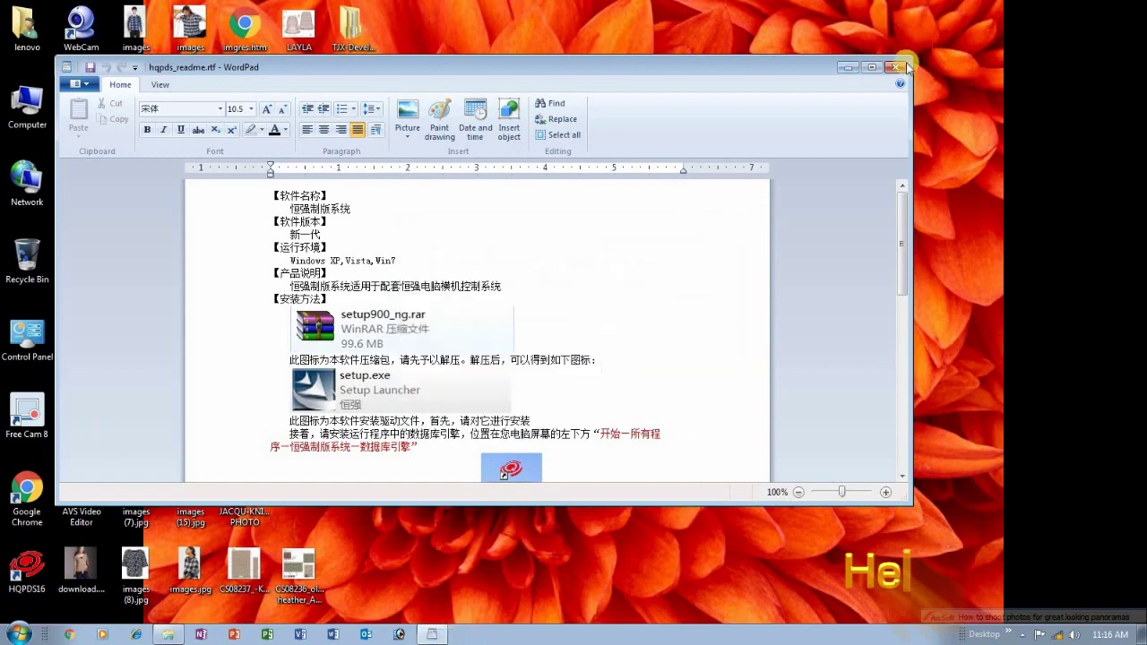
left_click(895, 67)
right_click(582, 141)
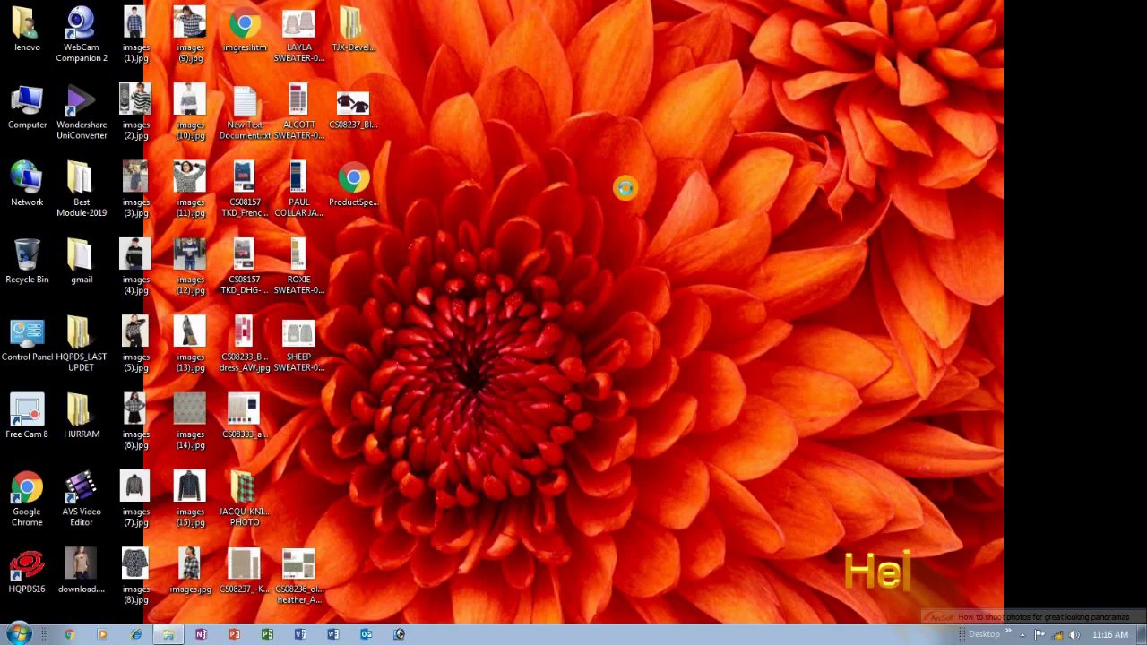
left_click(638, 188)
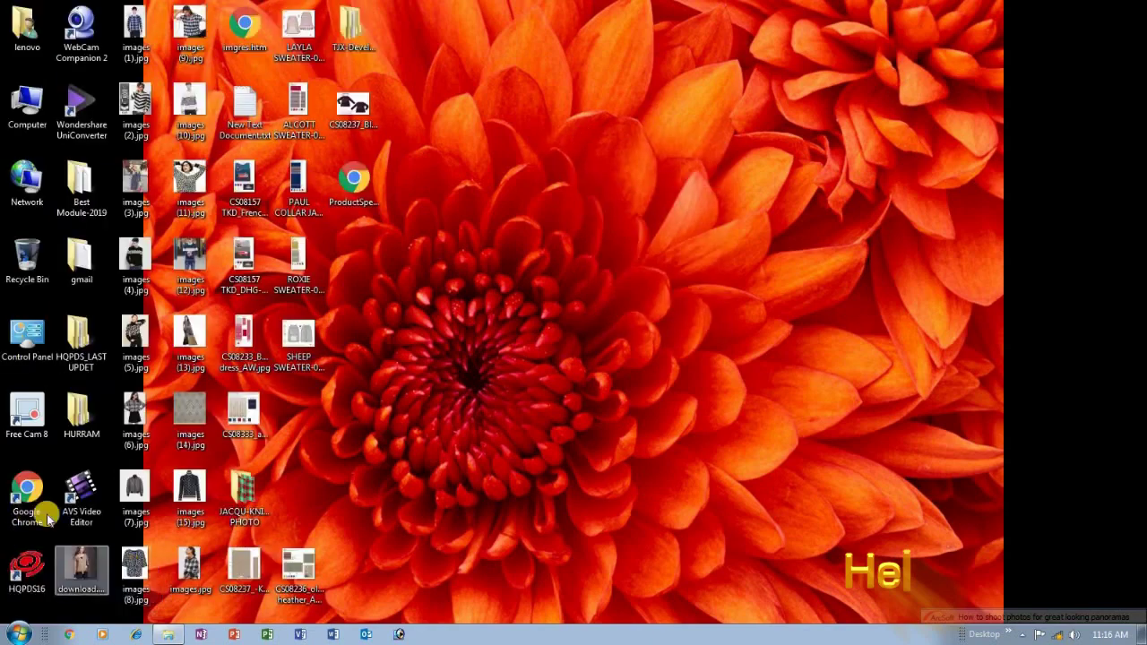
- Launch HQPDS16 from the desktop in a maximized window and keep the Draw Tools panel permanently docked
left_click(28, 563)
double_click(28, 564)
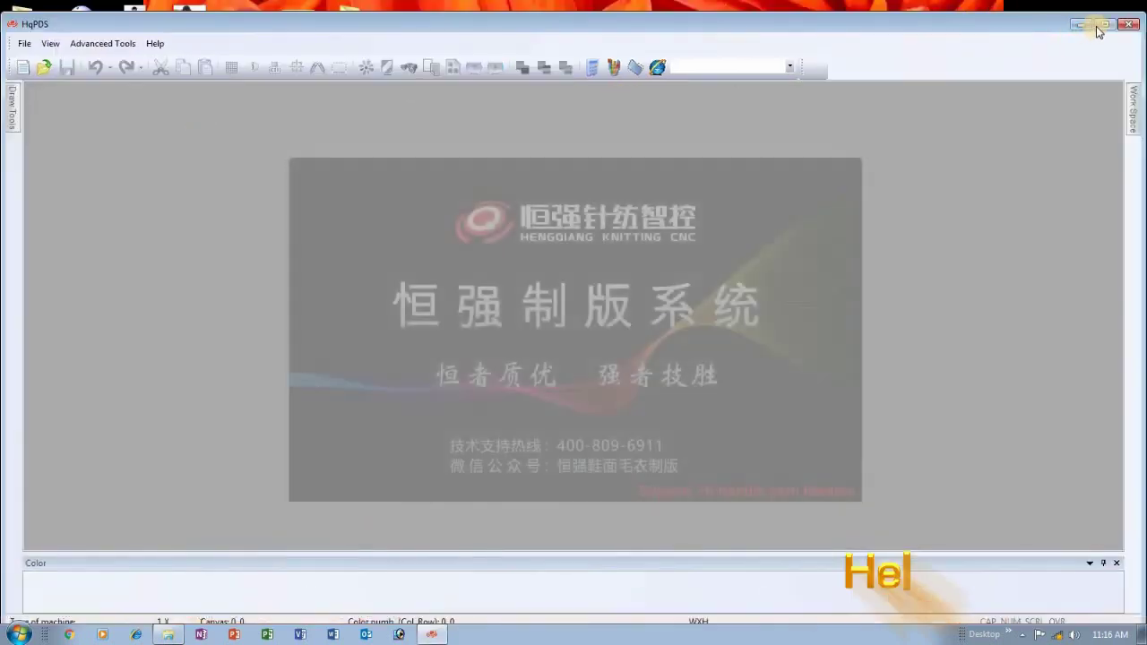
left_click(1103, 26)
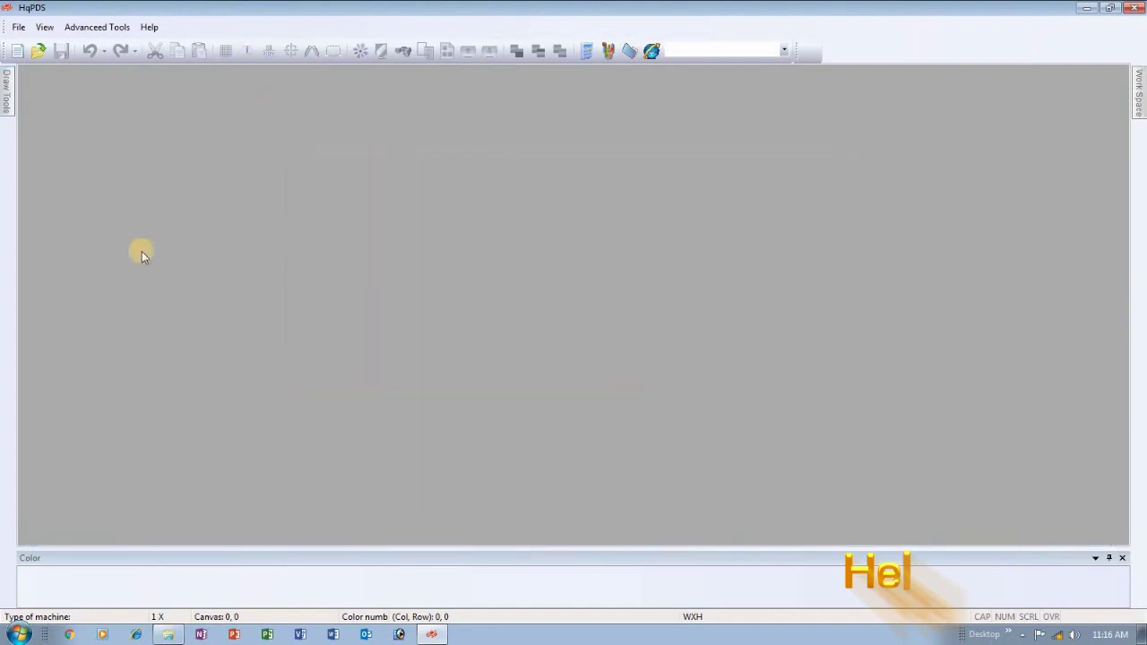
mouse_move(4, 109)
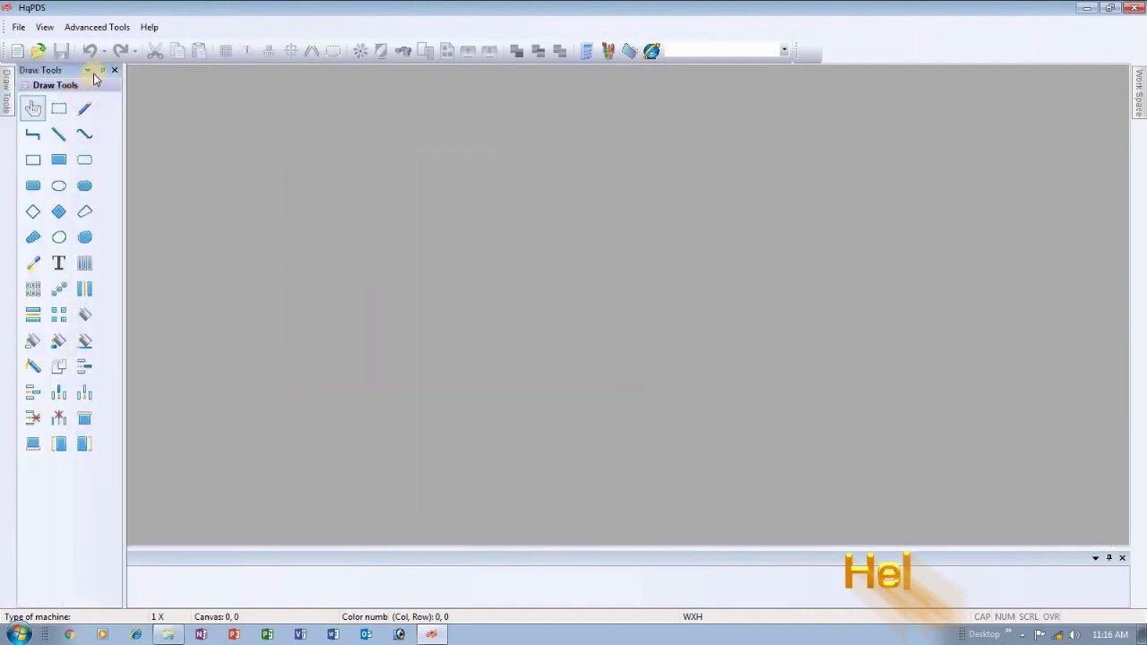
left_click(95, 70)
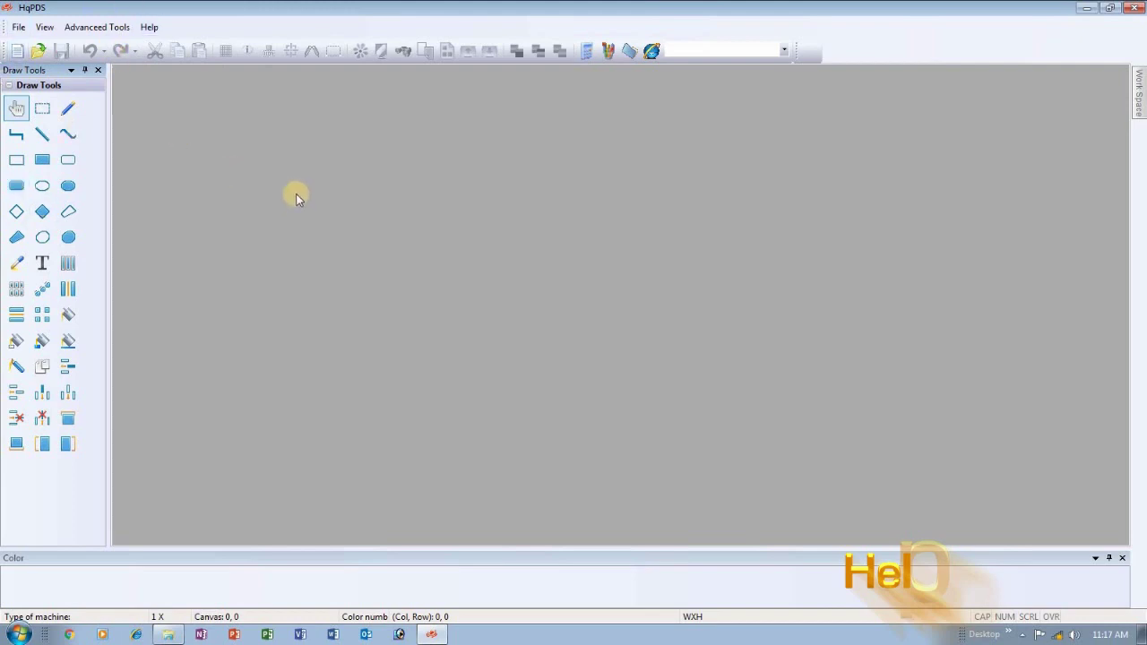
- Review the advanced program options, including the Enable long filename setting, and leave the settings without applying changes
left_click(98, 28)
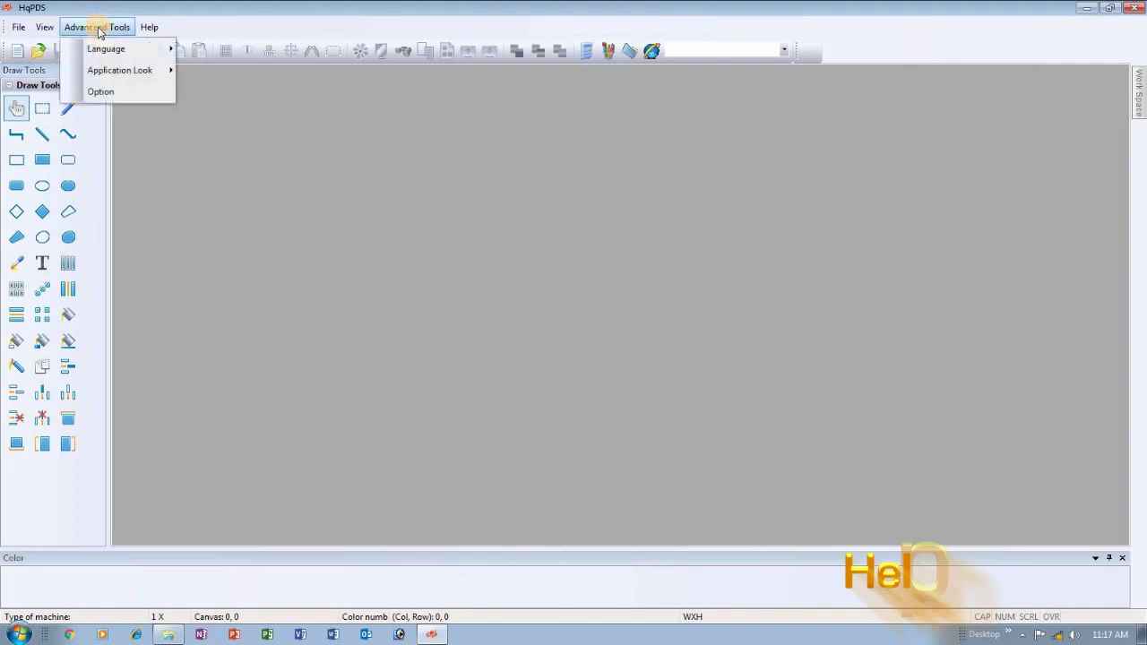
left_click(113, 99)
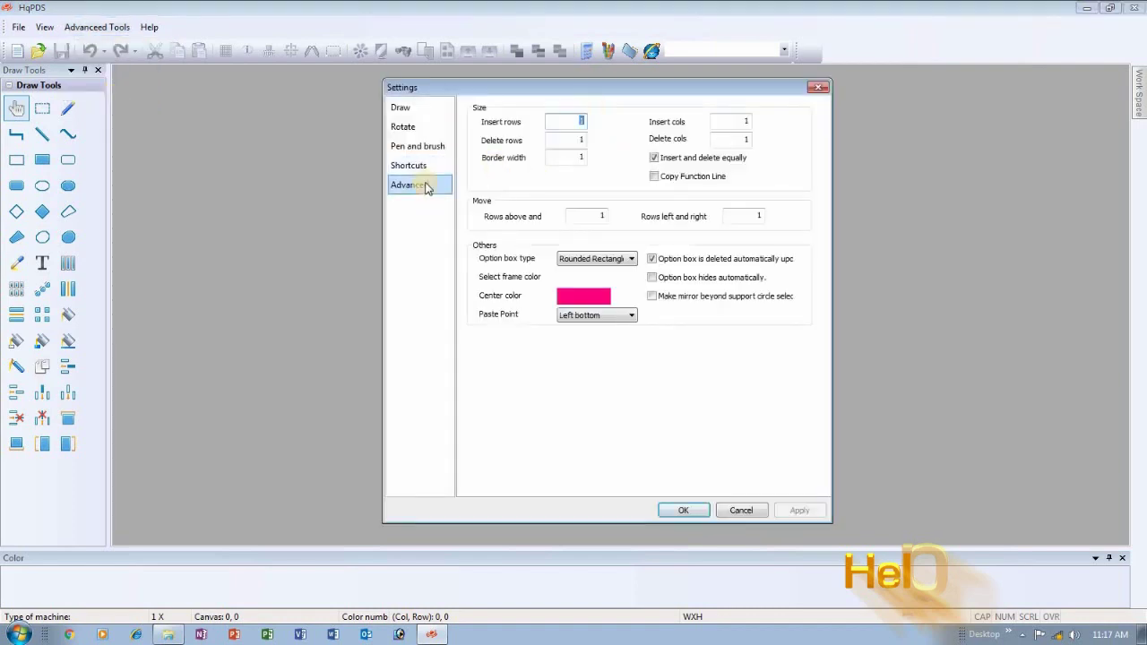
left_click(415, 194)
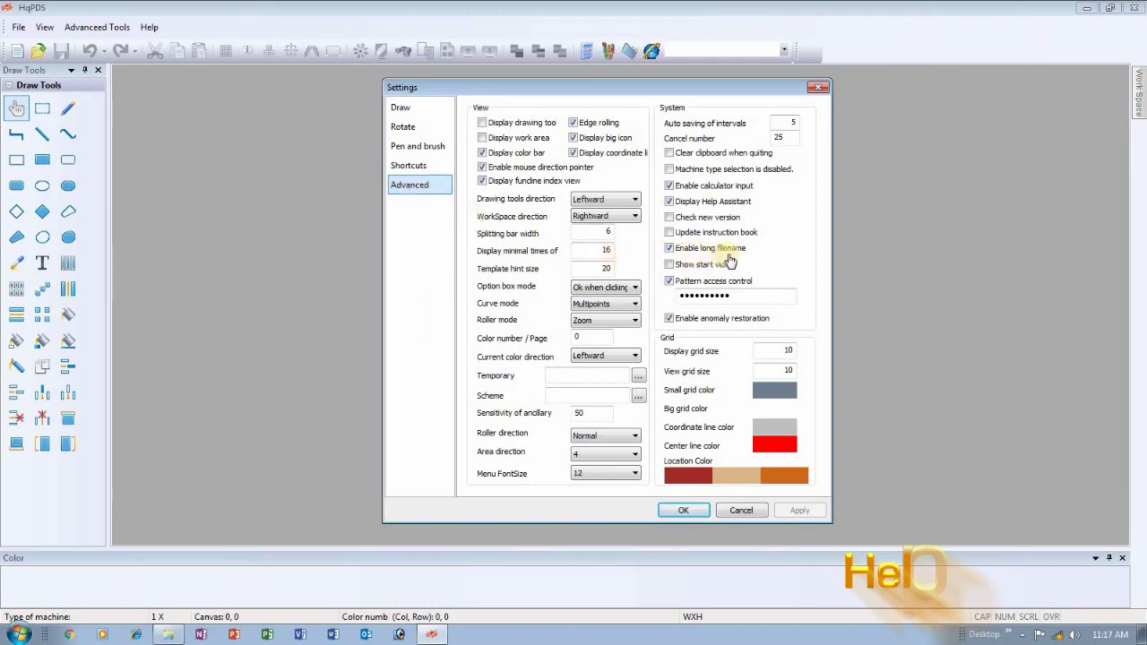
left_click(670, 249)
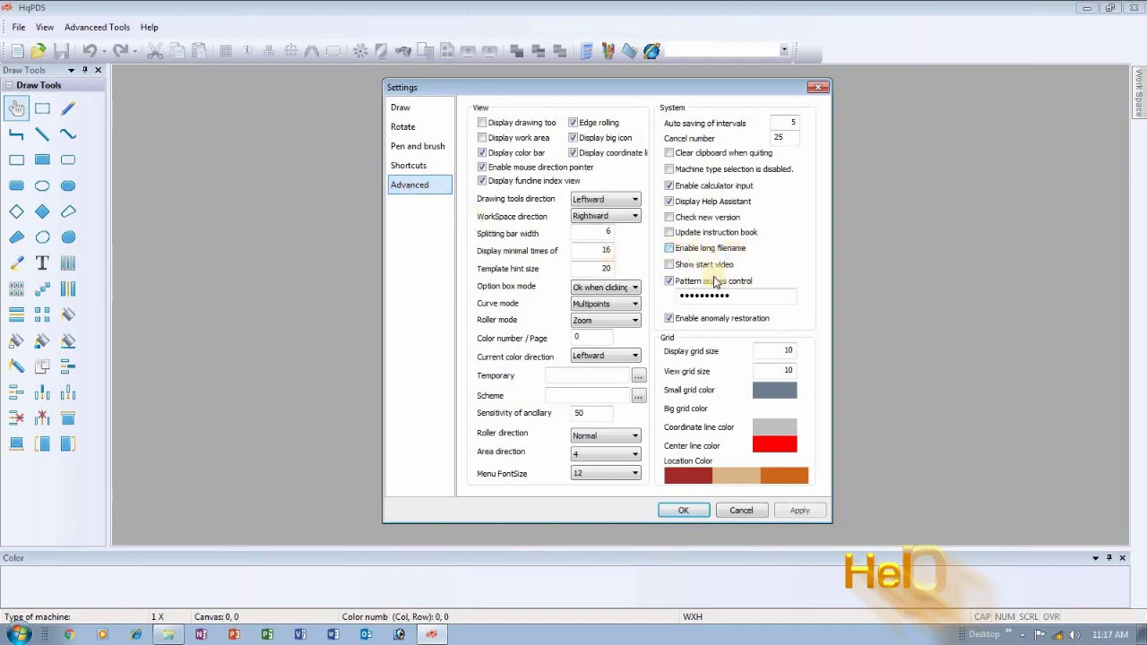
left_click(670, 248)
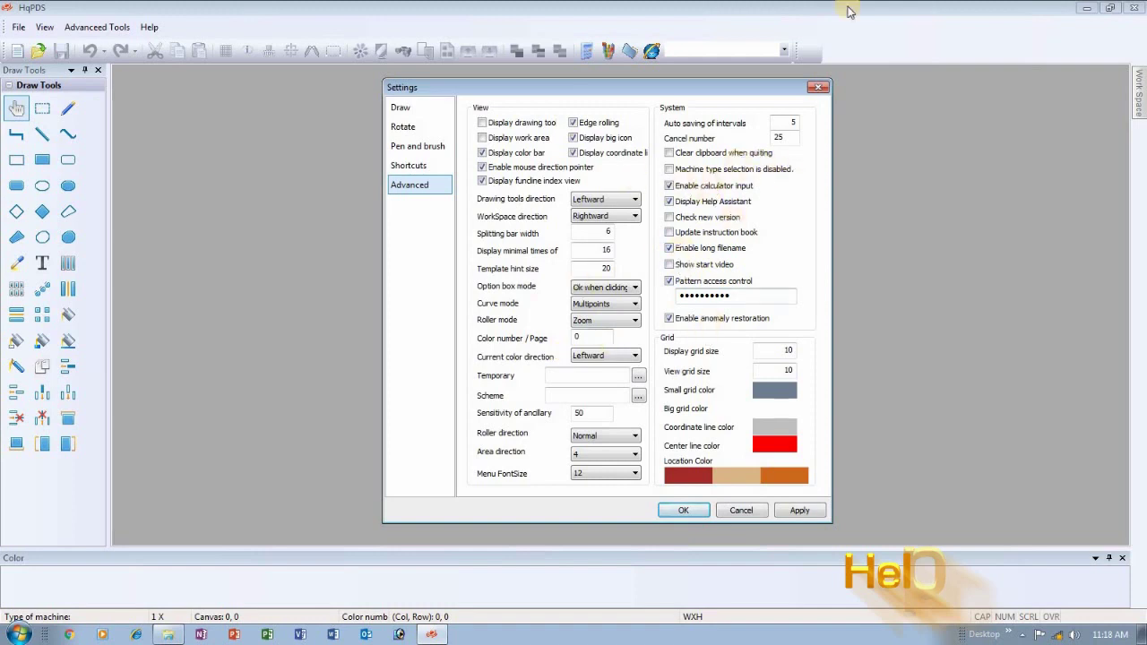
left_click(817, 88)
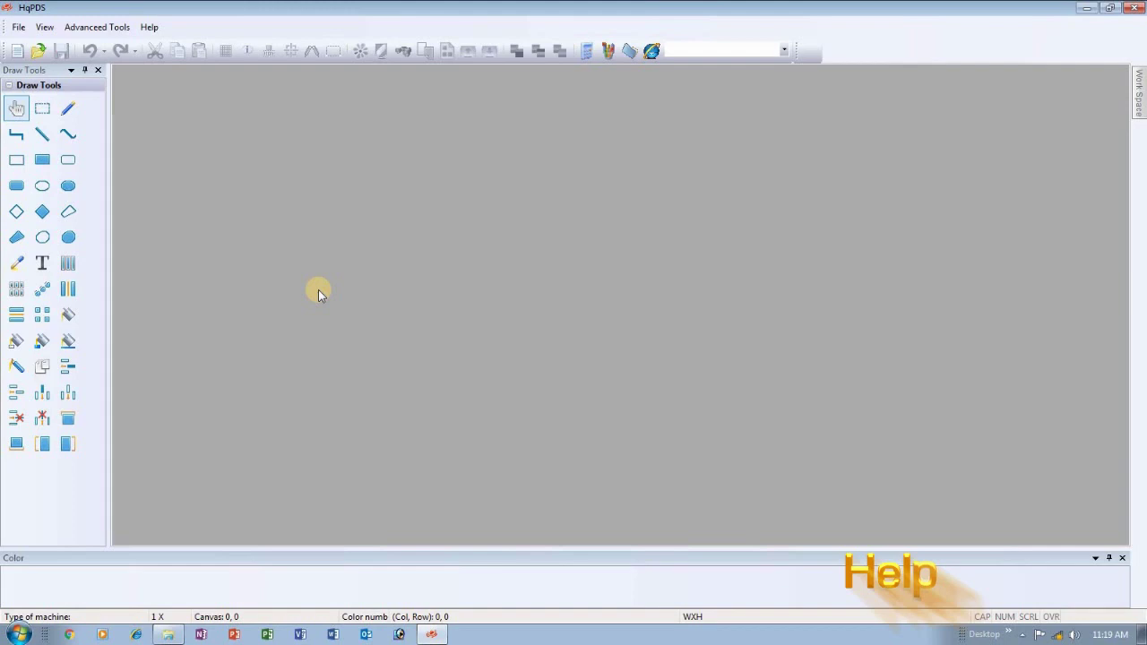
- Start a new pattern for the H1-2 1-System(comb) Machine model, keeping width 52 and 14 needles per inch
left_click(16, 53)
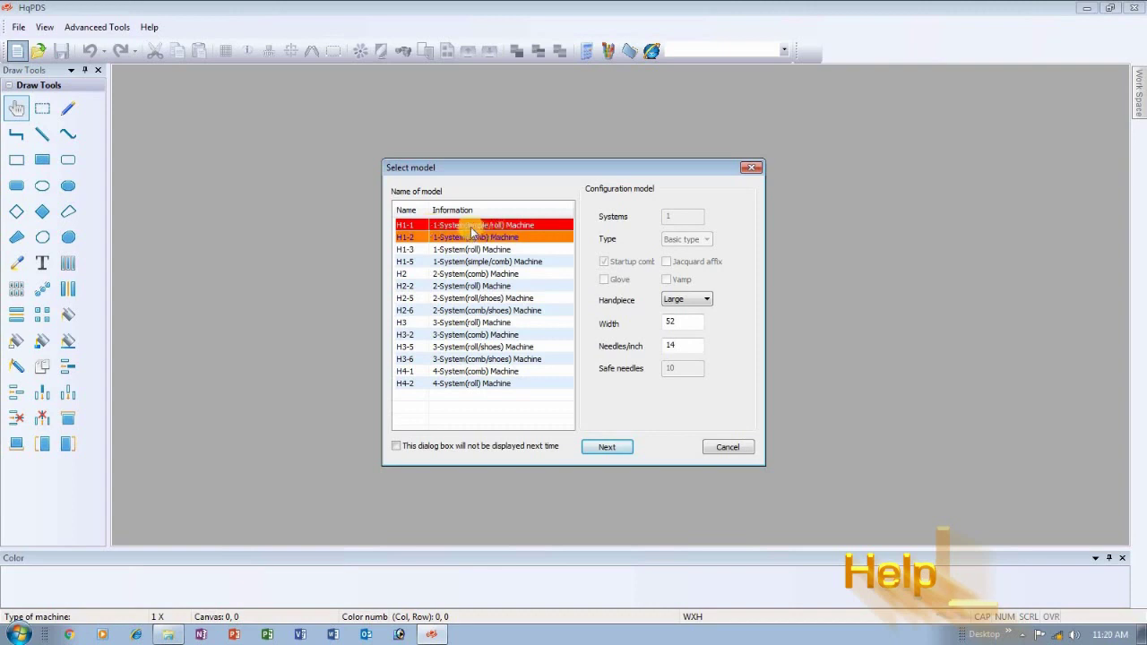
left_click(414, 226)
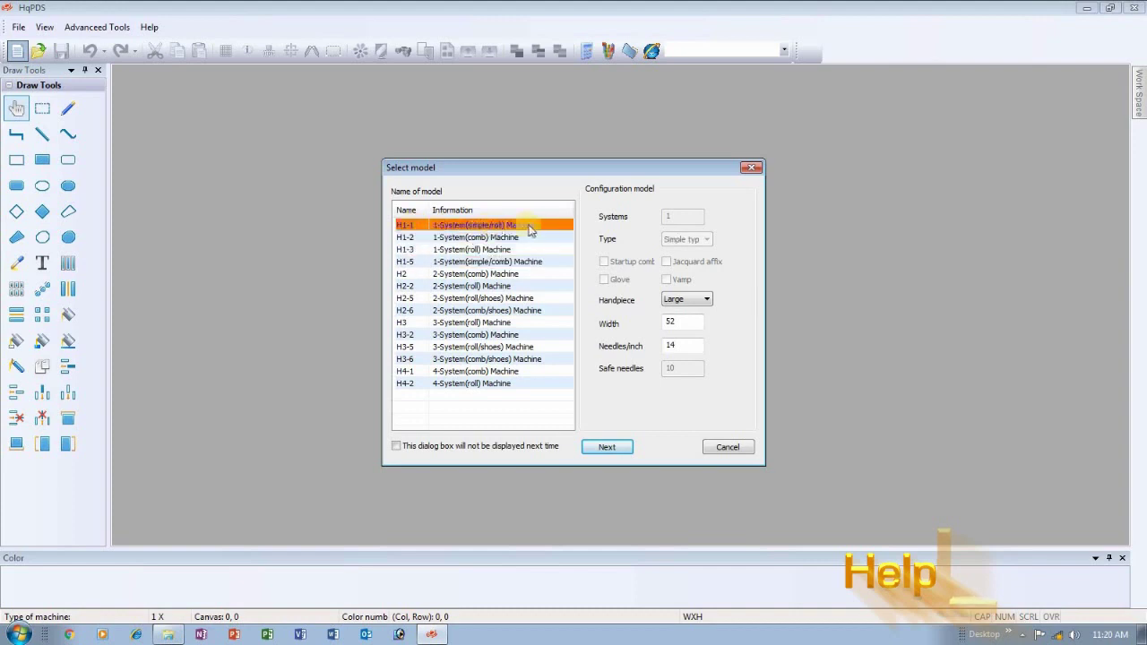
left_click(425, 239)
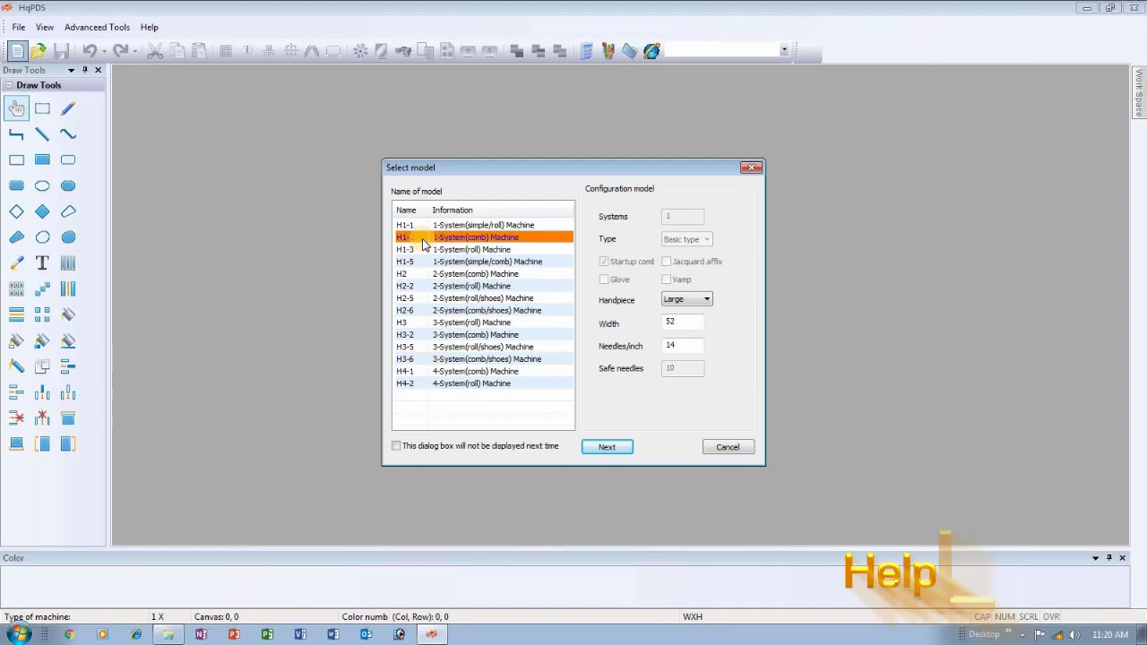
left_click(472, 242)
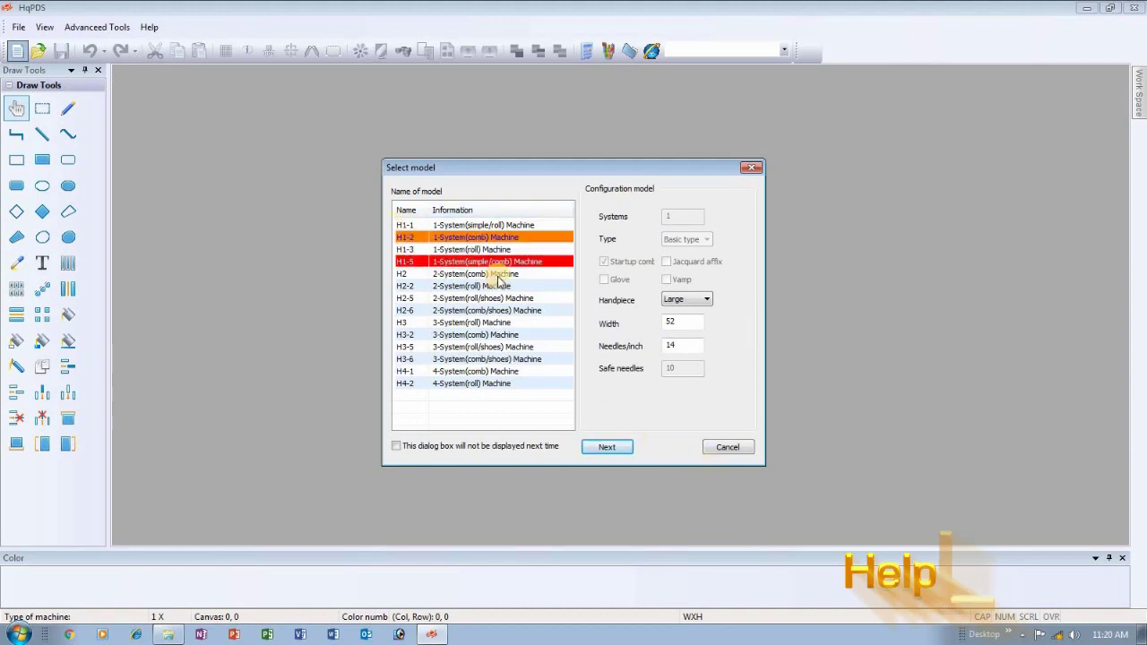
left_click(599, 447)
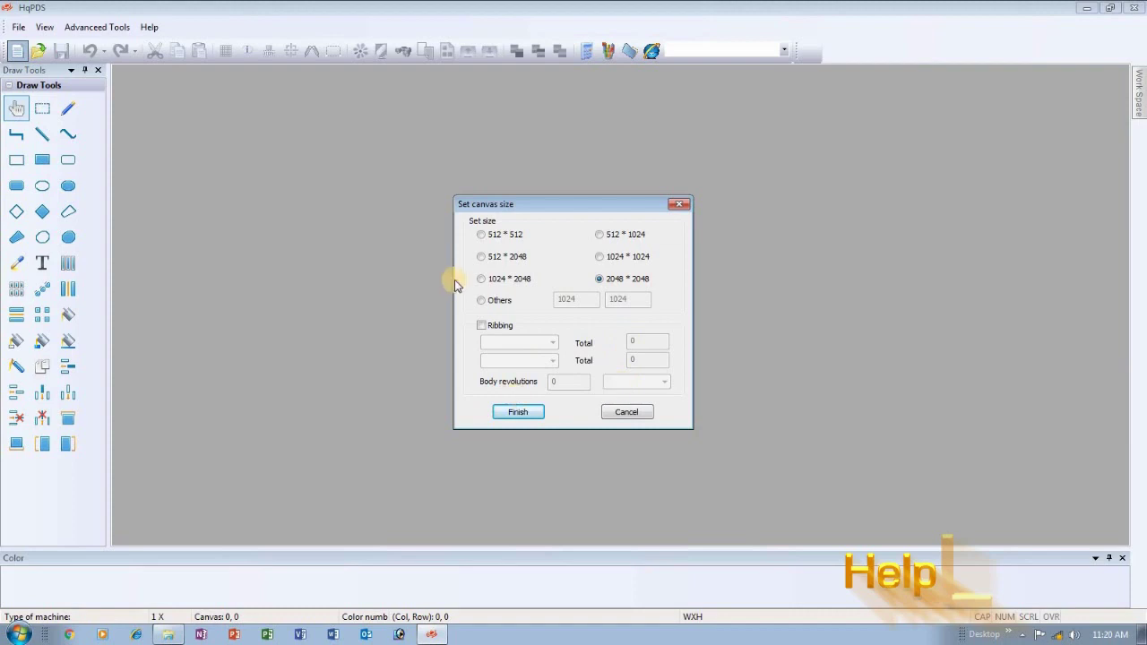
- Set the canvas size to 2048 * 2048 without ribbing and finish creating the pattern
left_click(482, 234)
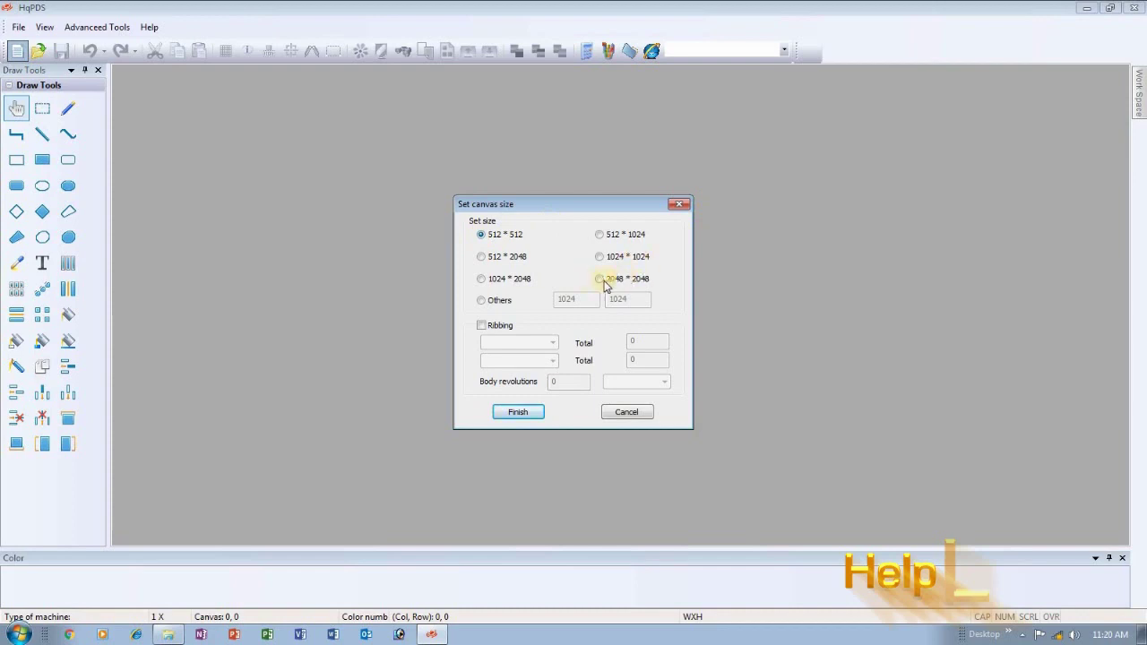
left_click(498, 239)
left_click(482, 279)
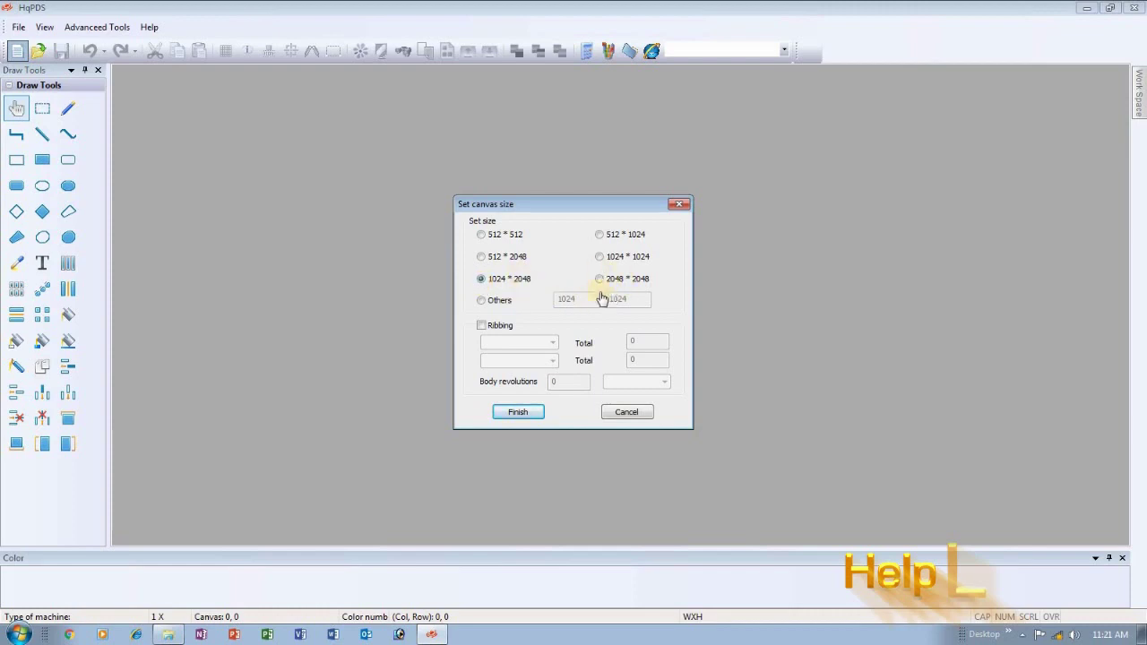
left_click(599, 281)
left_click(519, 412)
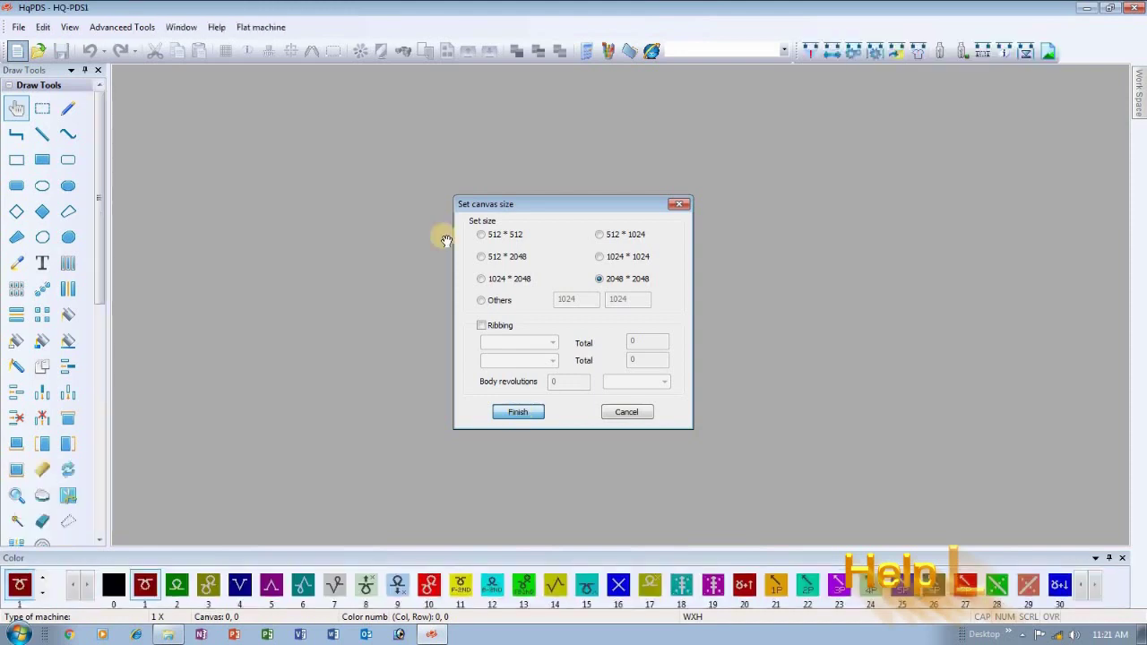
key("Return")
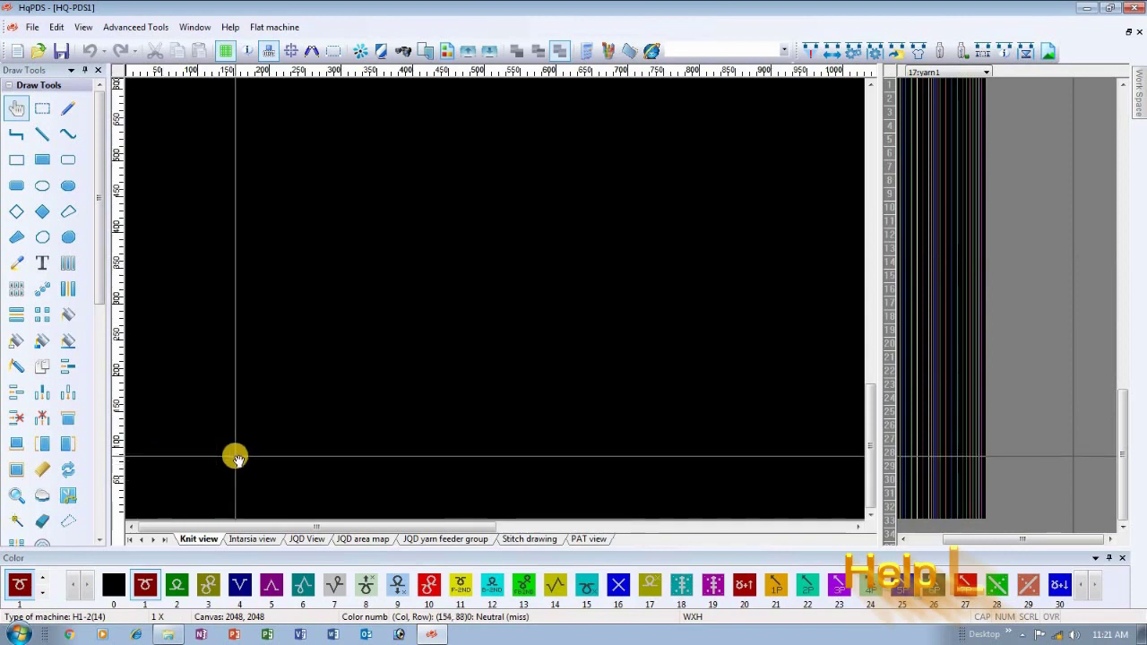
- Examine the blank canvas in the Knit view at different positions and zoom levels, including its first columns
scroll(147, 268, "up", 3)
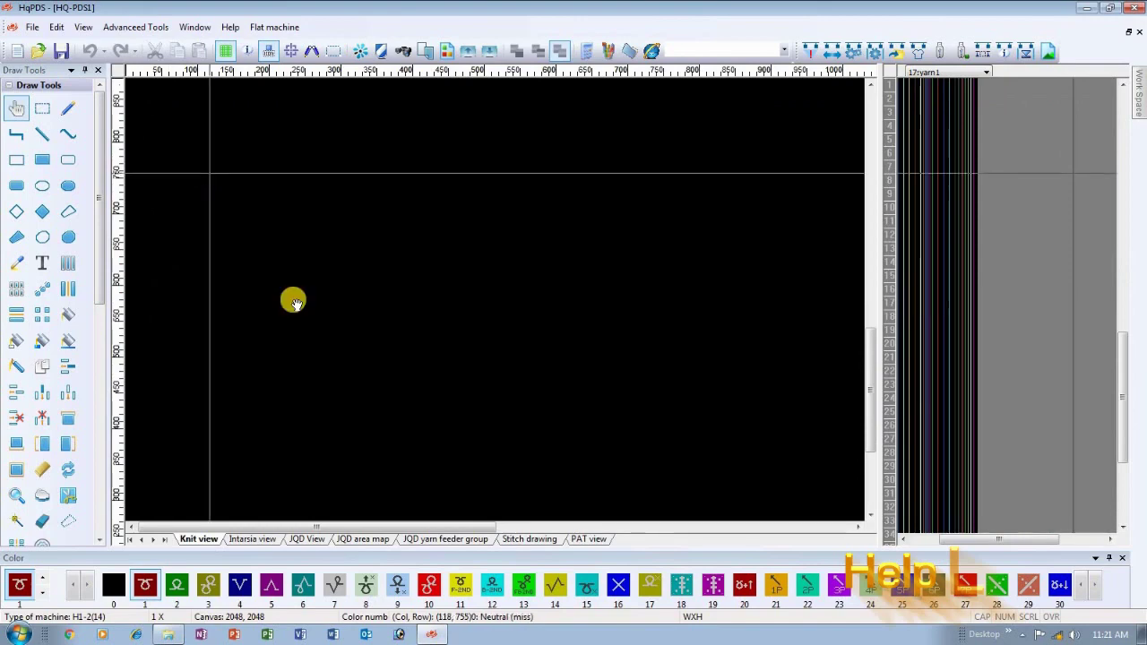
scroll(292, 302, "up", 1)
scroll(138, 95, "down", 1)
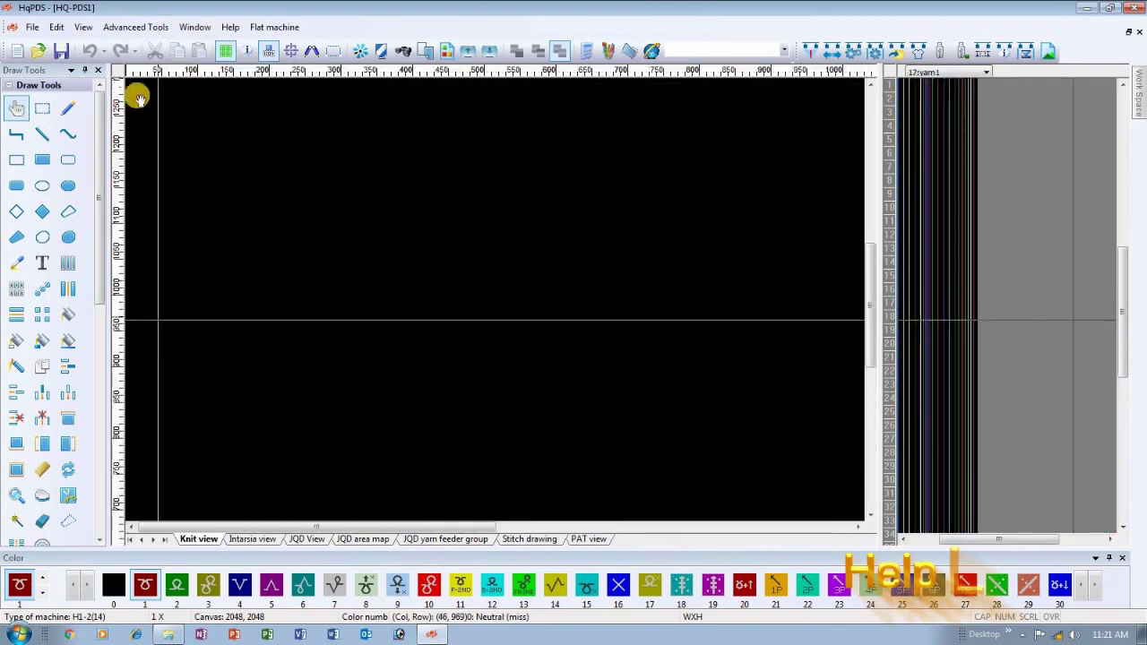
scroll(159, 300, "up", 1)
scroll(182, 196, "down", 1)
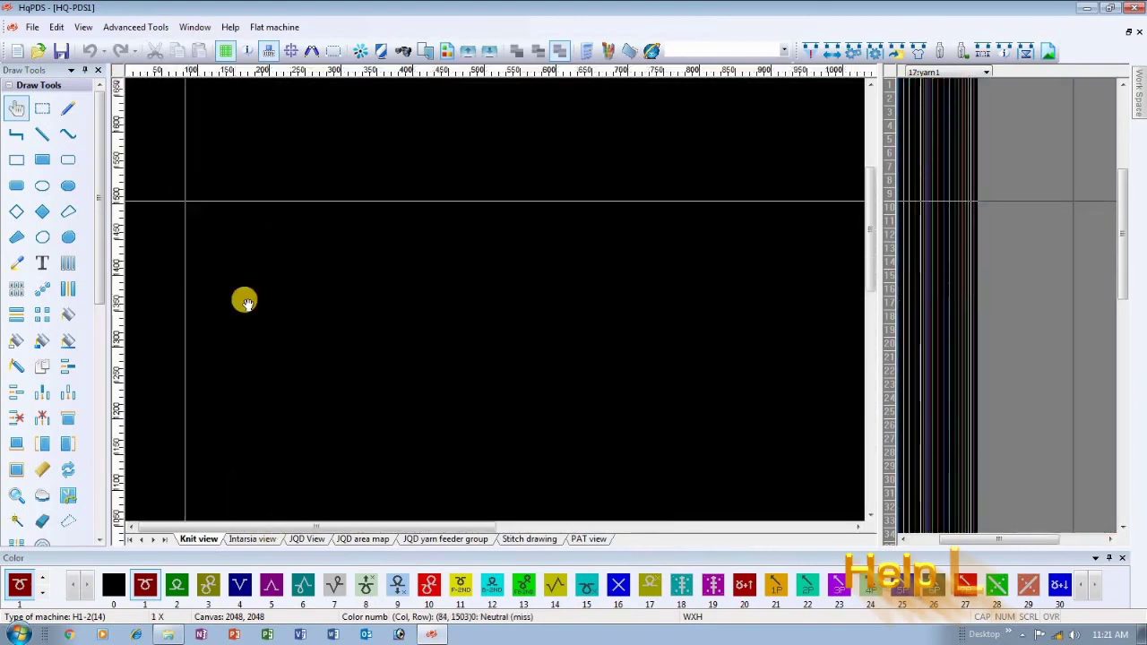
scroll(309, 338, "up", 1)
scroll(310, 338, "down", 1)
left_click_drag(868, 282, 863, 238)
left_click_drag(887, 457, 864, 494)
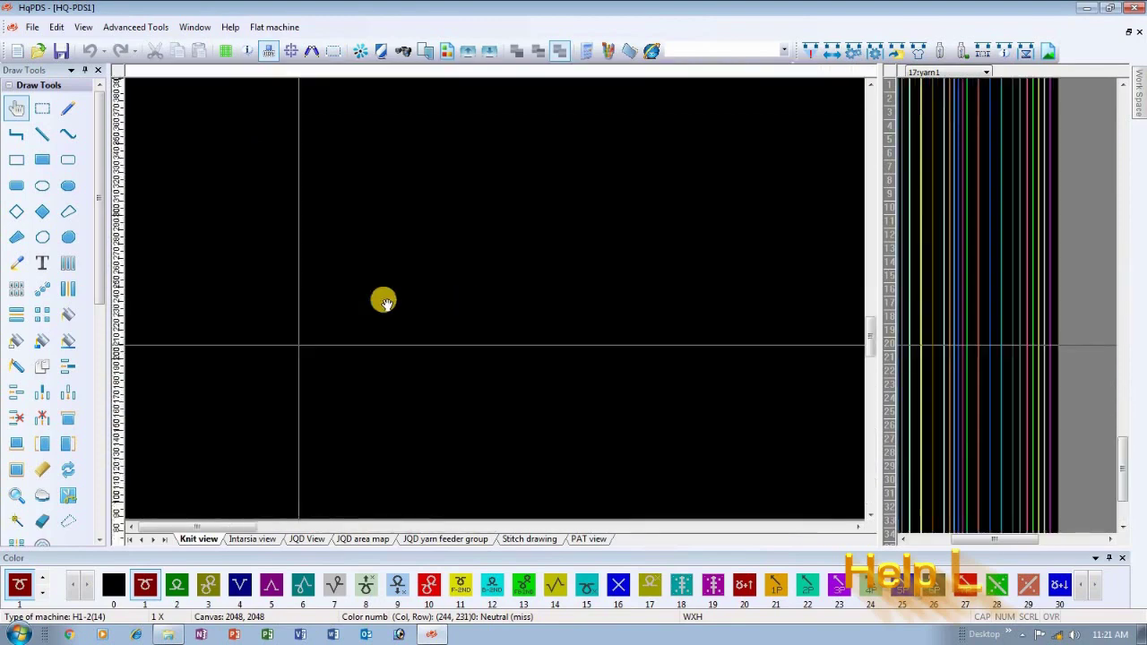
scroll(494, 299, "up", 5)
scroll(494, 299, "up", 2)
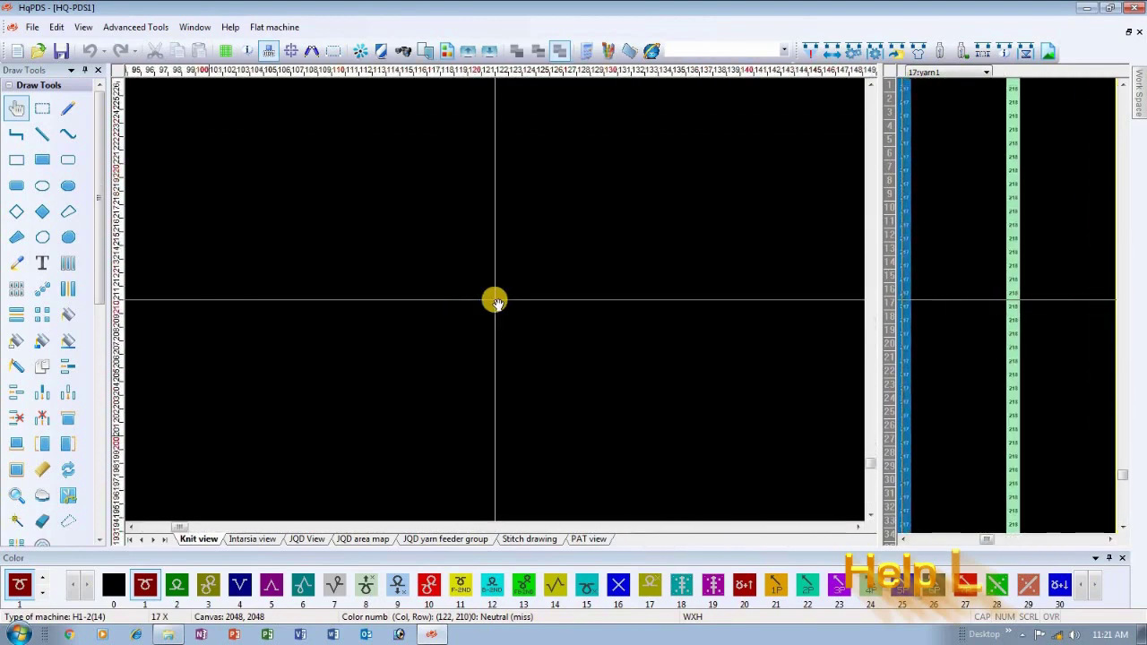
left_click_drag(182, 529, 143, 529)
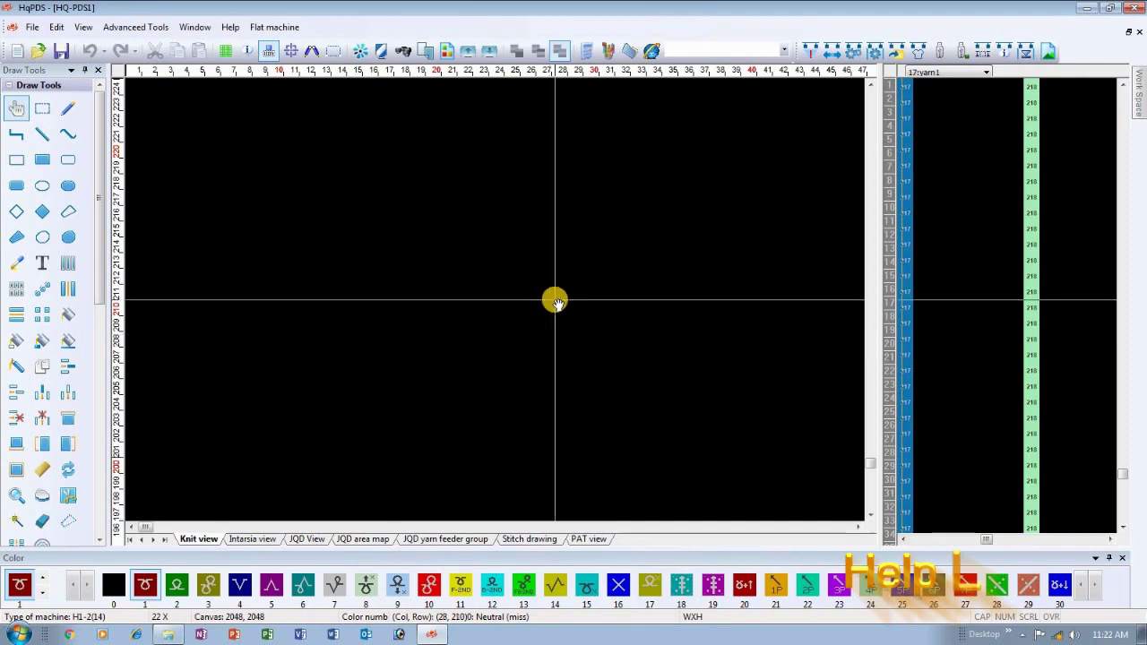
- Review the Craft Bill's Left body table and close it without applying changes
left_click(918, 52)
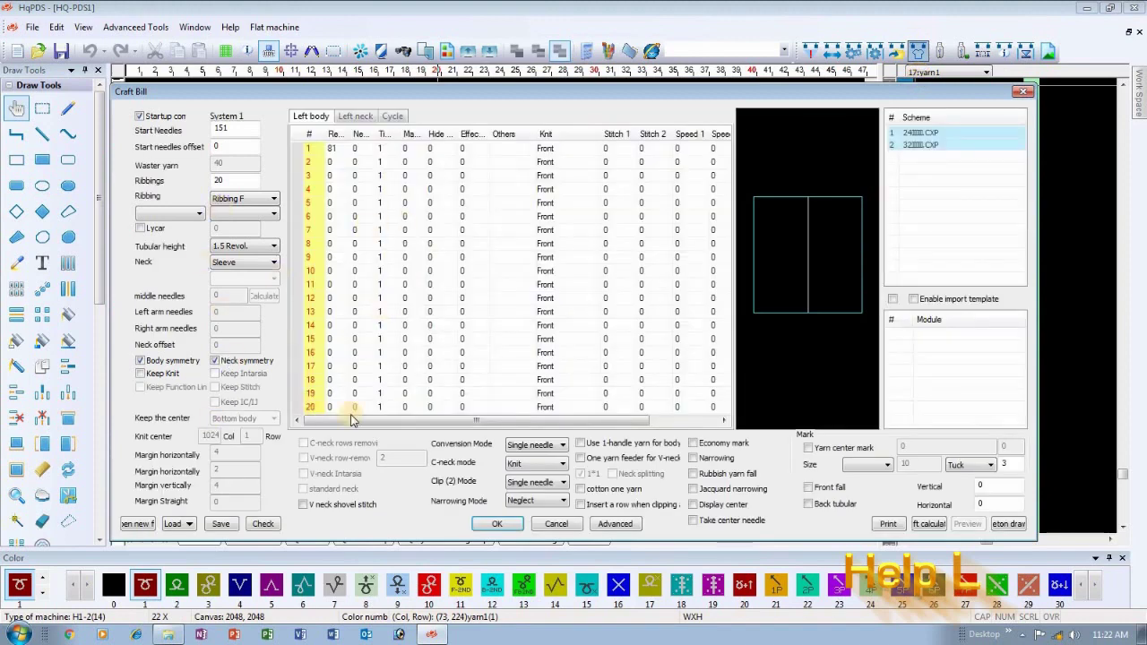
left_click(333, 148)
left_click(405, 174)
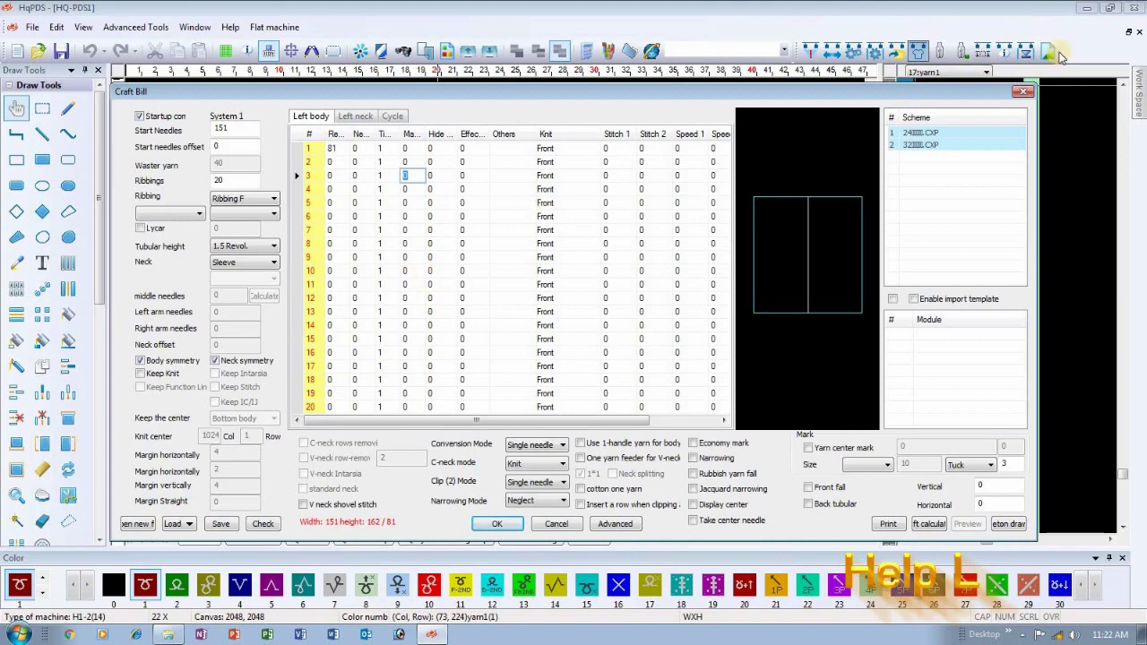
left_click(1023, 92)
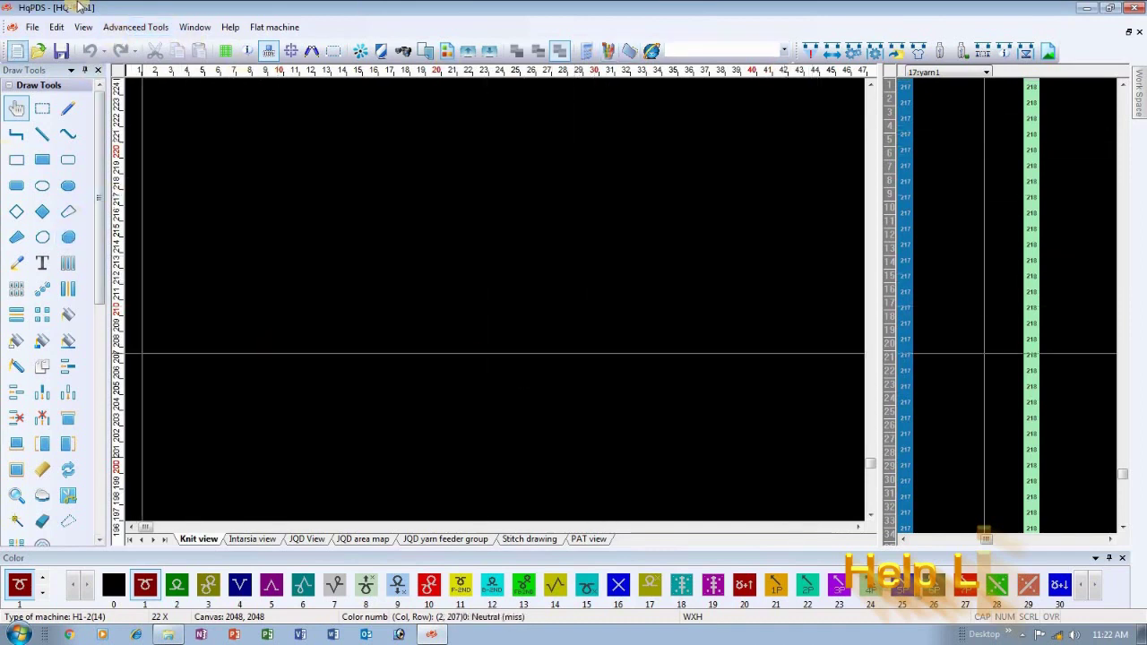
- Review the Draw, Rotate, and Pen and brush pages of the program settings
left_click(140, 33)
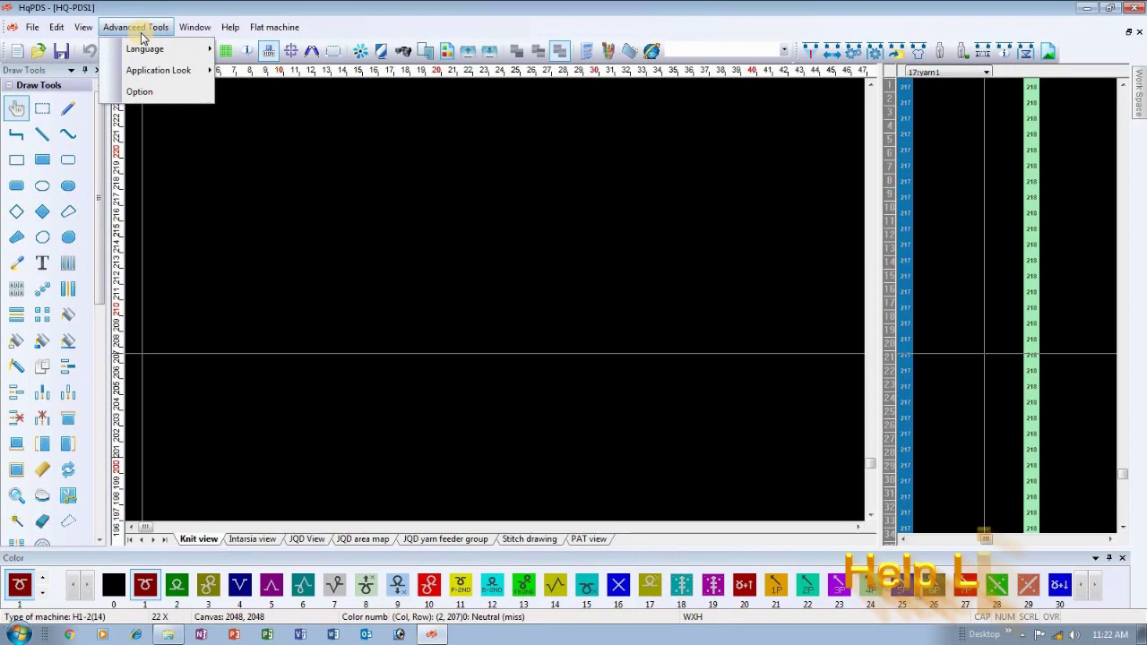
left_click(145, 94)
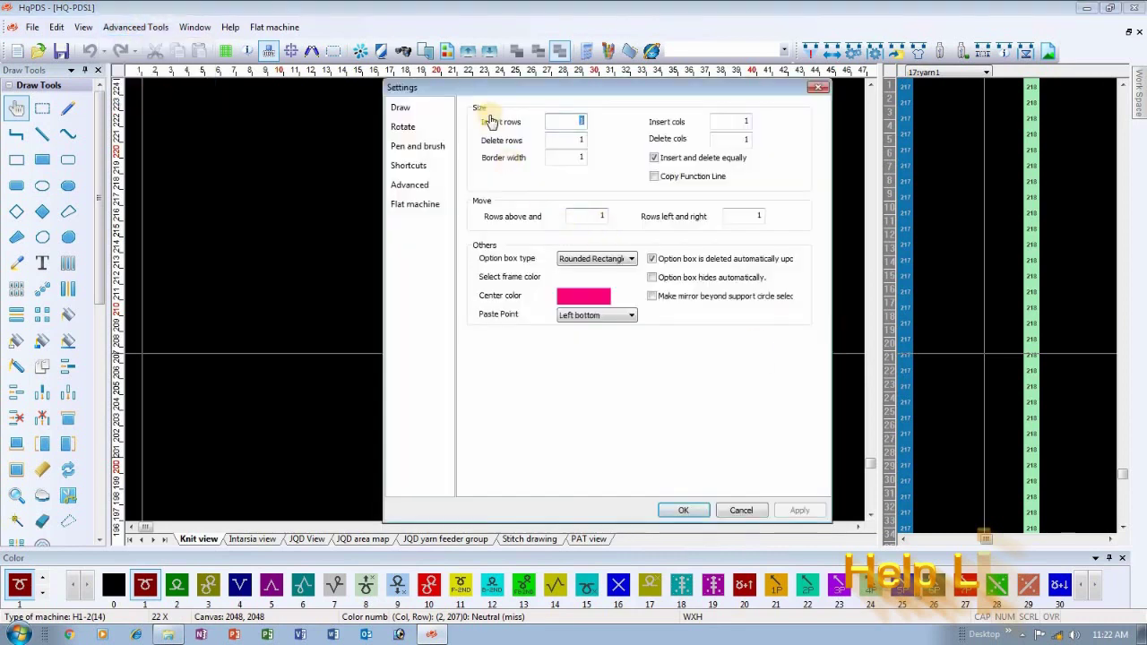
left_click(401, 109)
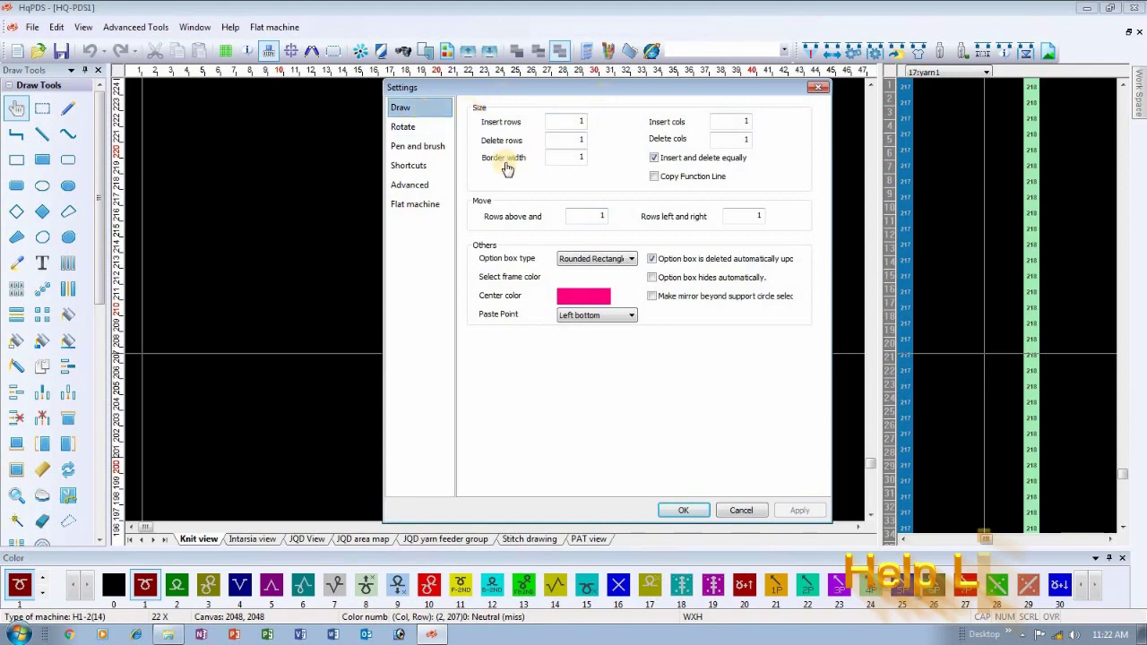
left_click(428, 131)
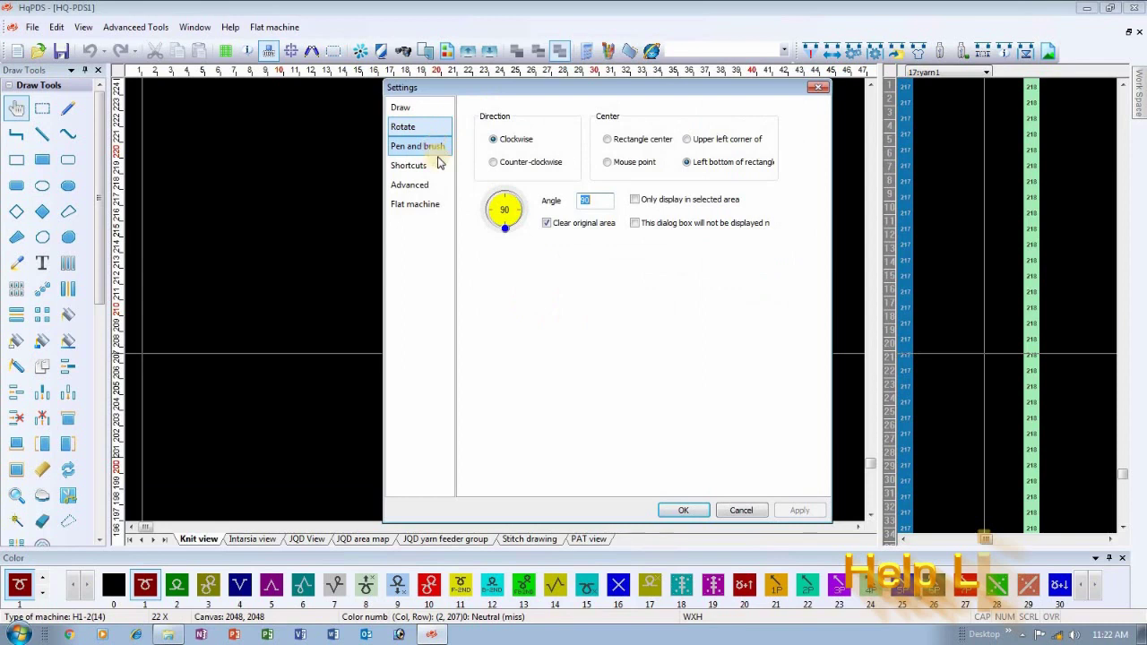
left_click(437, 150)
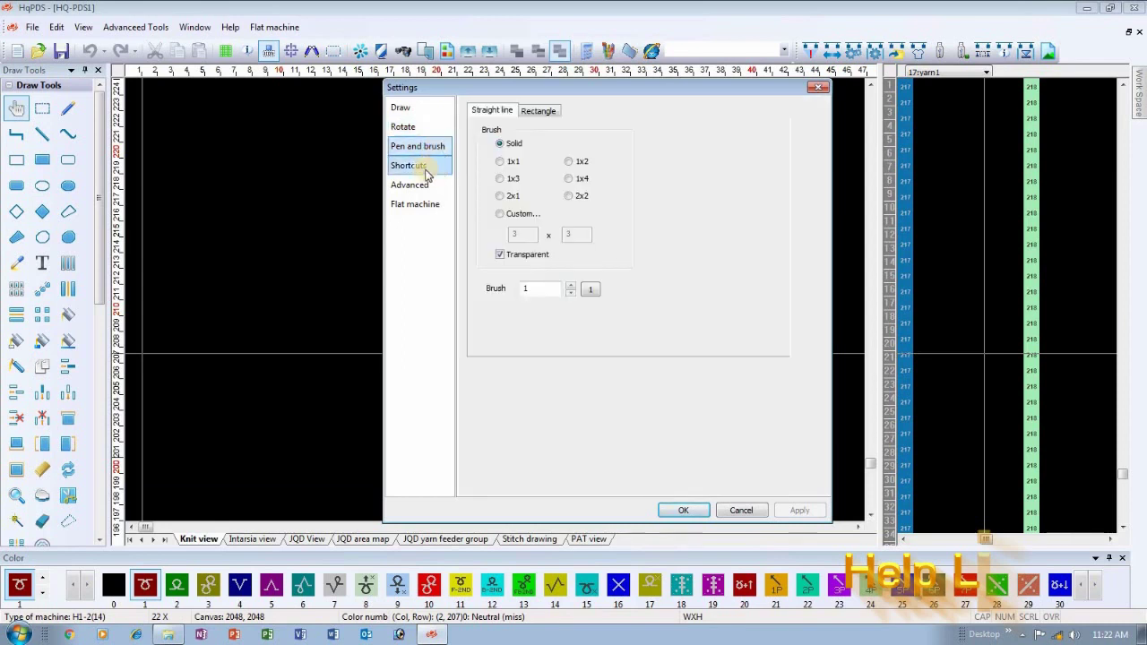
- Start importing a keyboard shortcut file in the Shortcuts settings and check the HQPDS0-PRORAM folder on drive G: for one
left_click(429, 172)
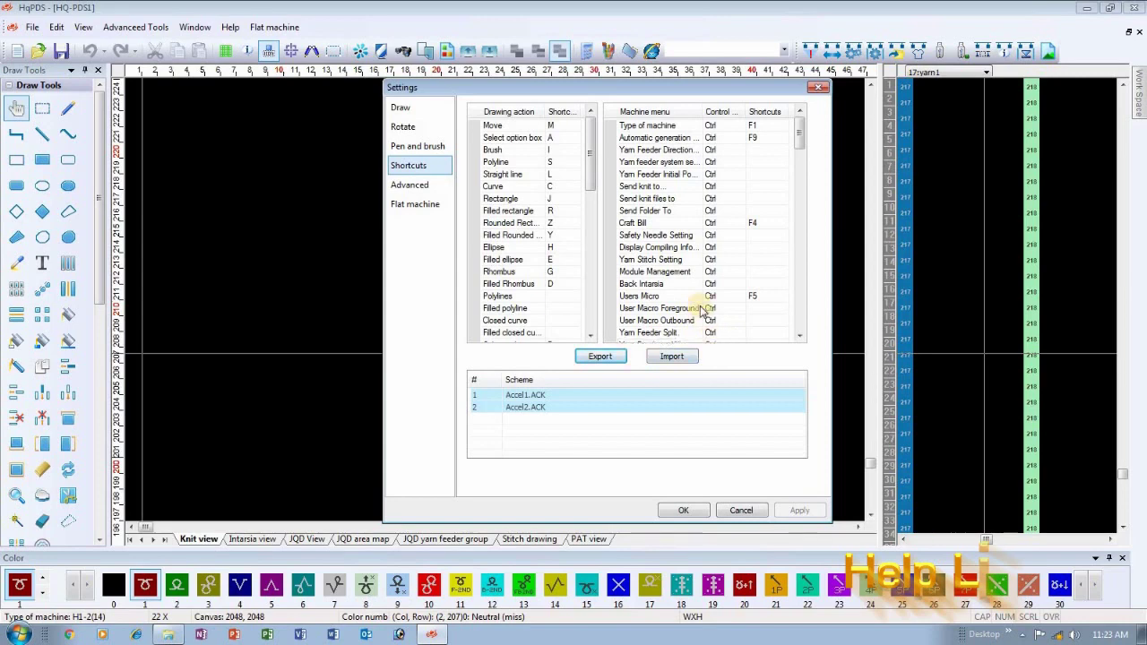
left_click(667, 361)
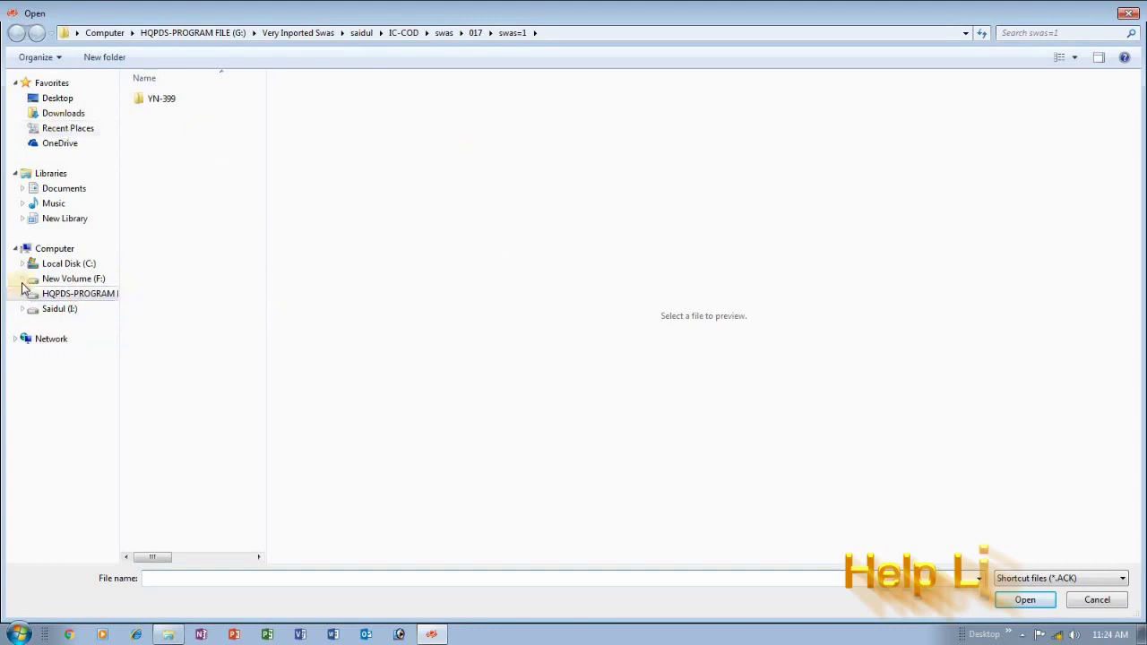
left_click(79, 294)
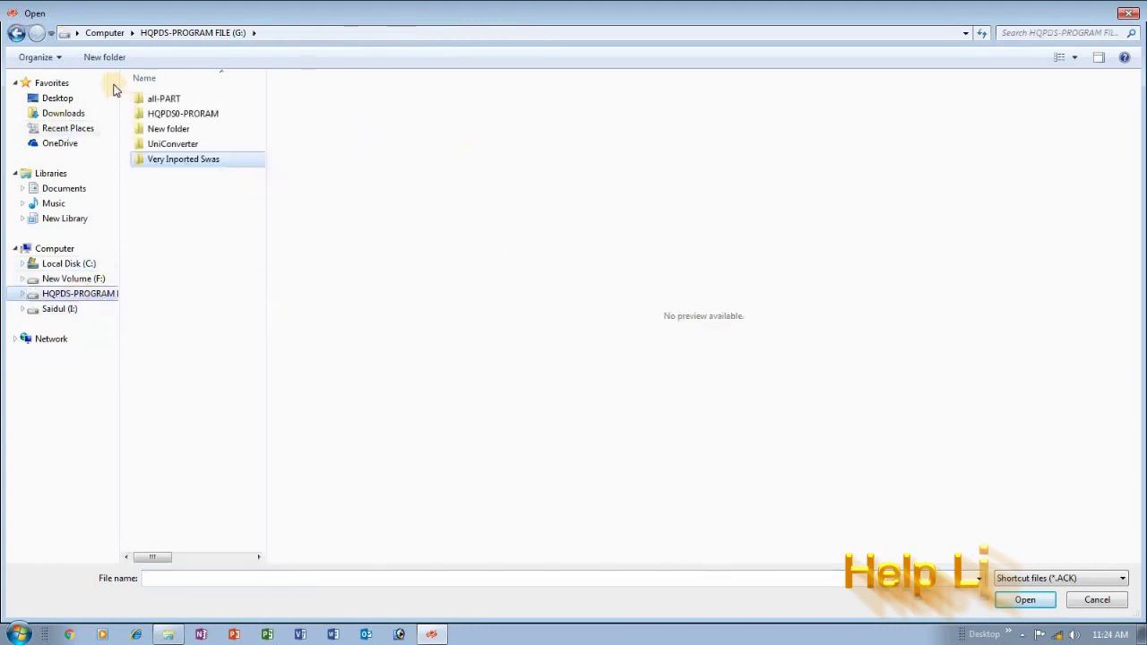
double_click(210, 114)
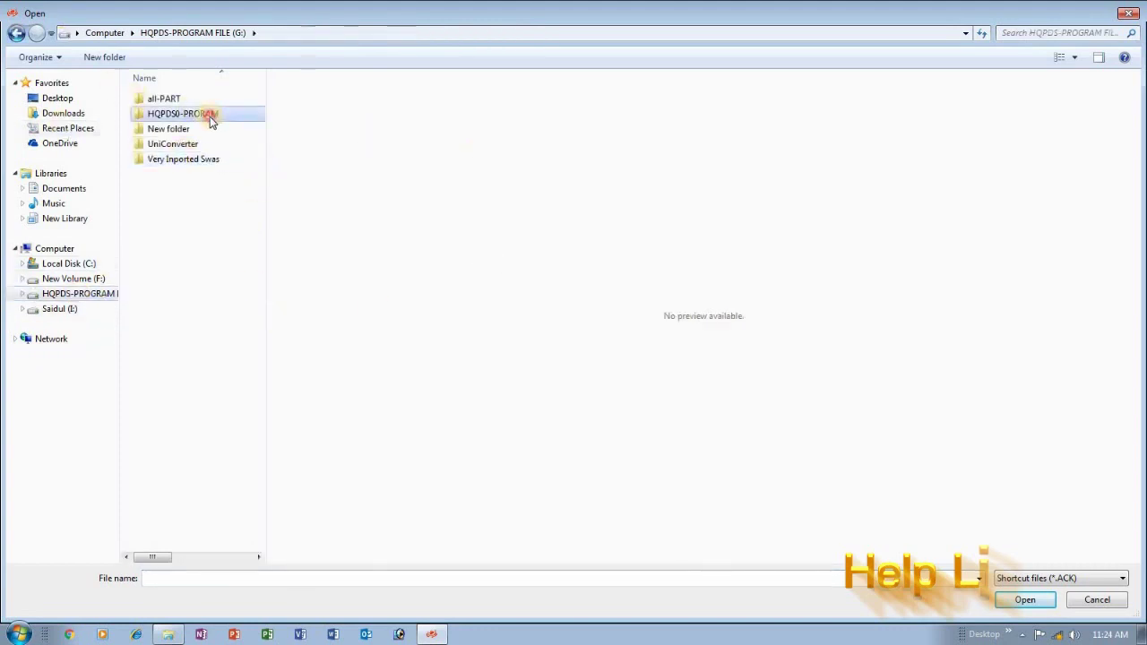
left_click(15, 33)
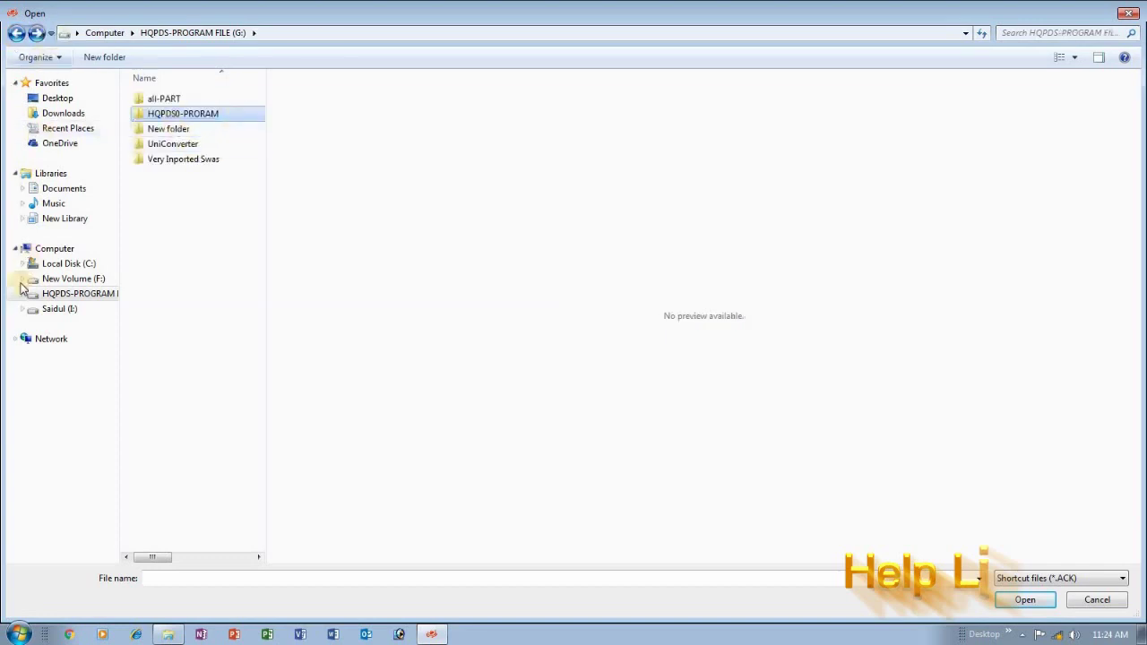
- Import the shortcut file from the Personal file > Best Module-2019 > MY KEYBOARD SHORTCUT folder on drive I:
left_click(60, 309)
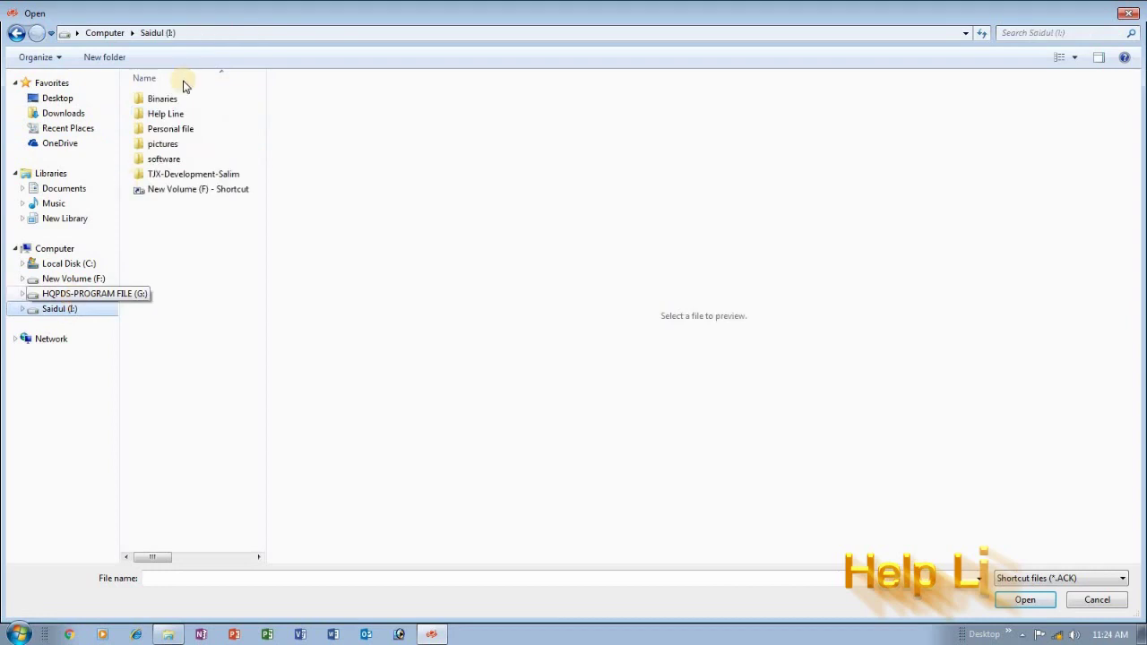
double_click(188, 114)
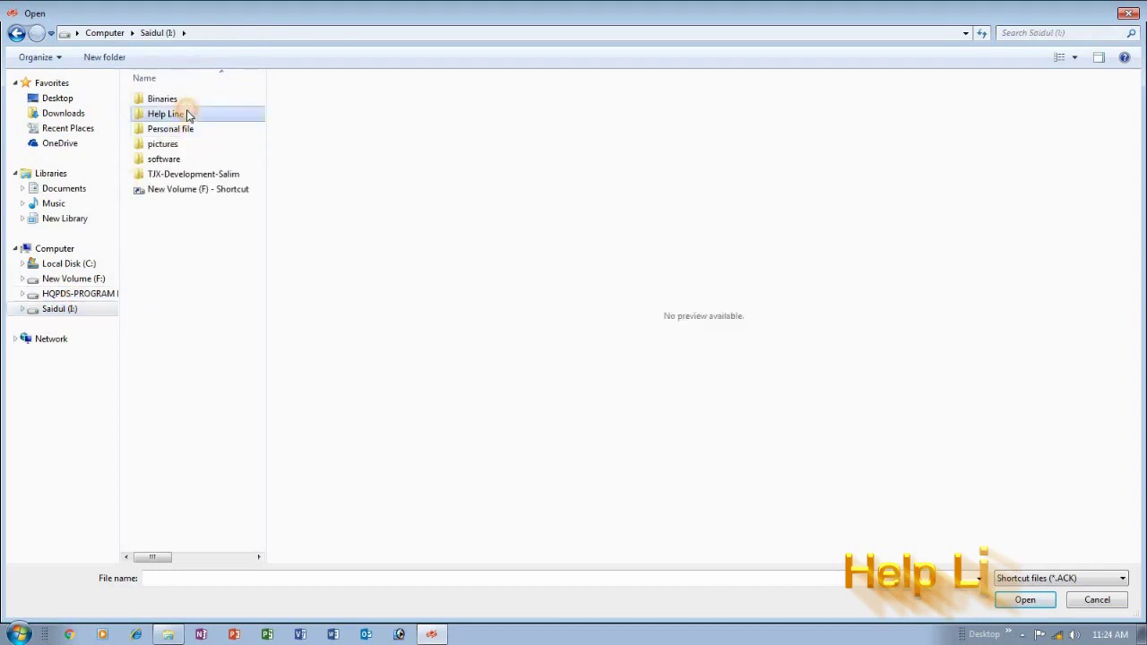
left_click(16, 36)
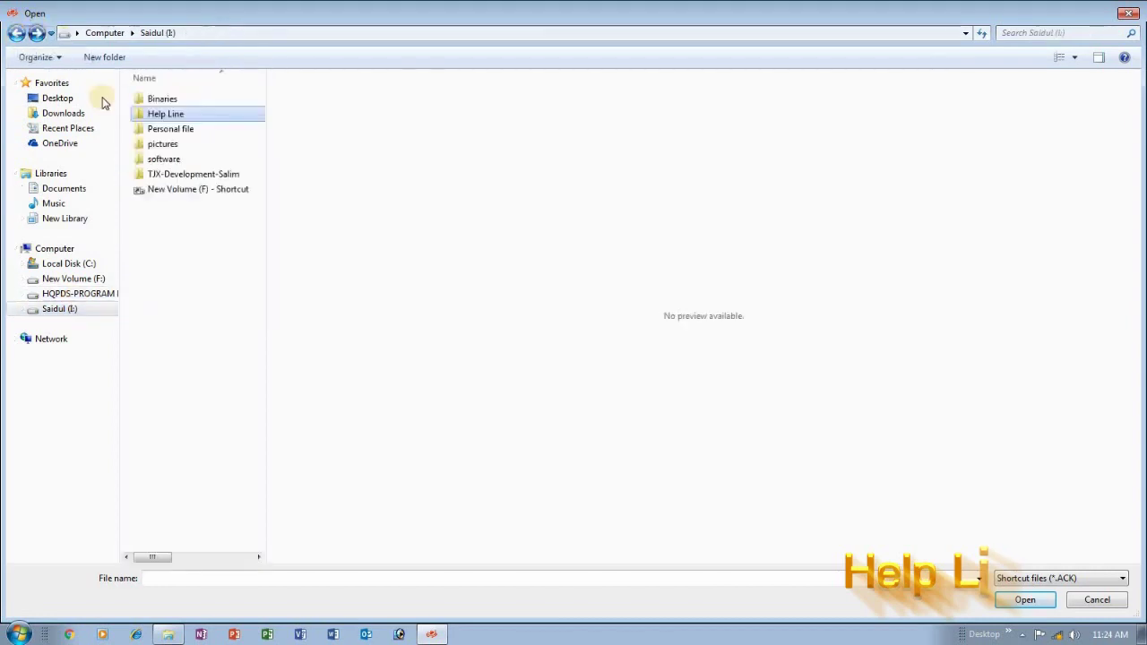
double_click(179, 129)
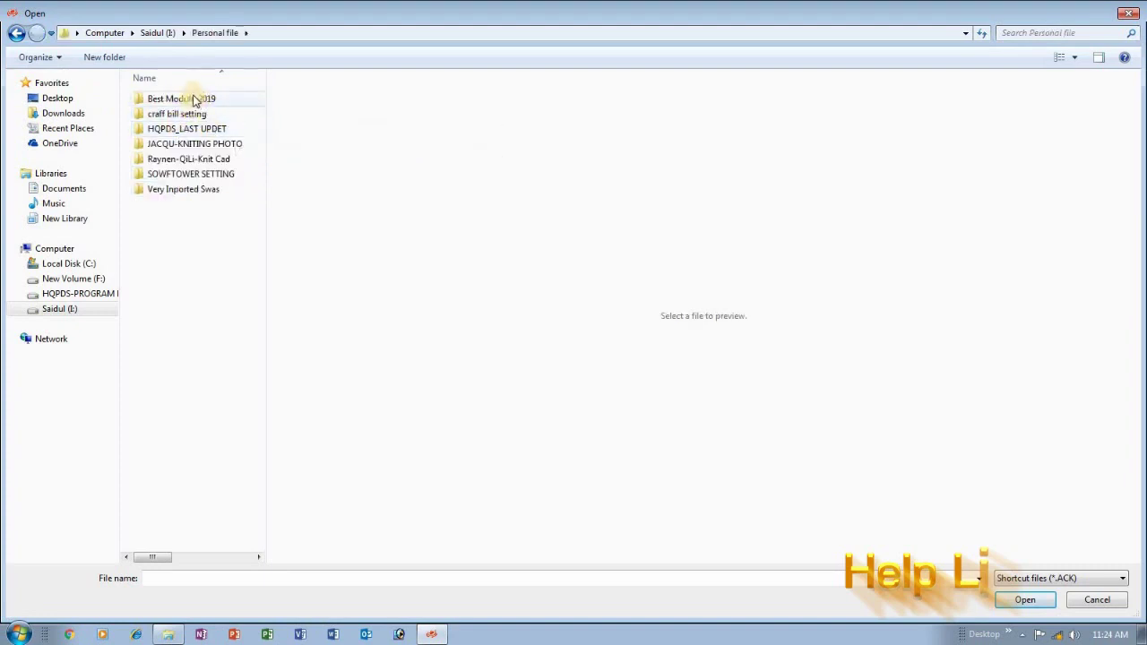
double_click(201, 101)
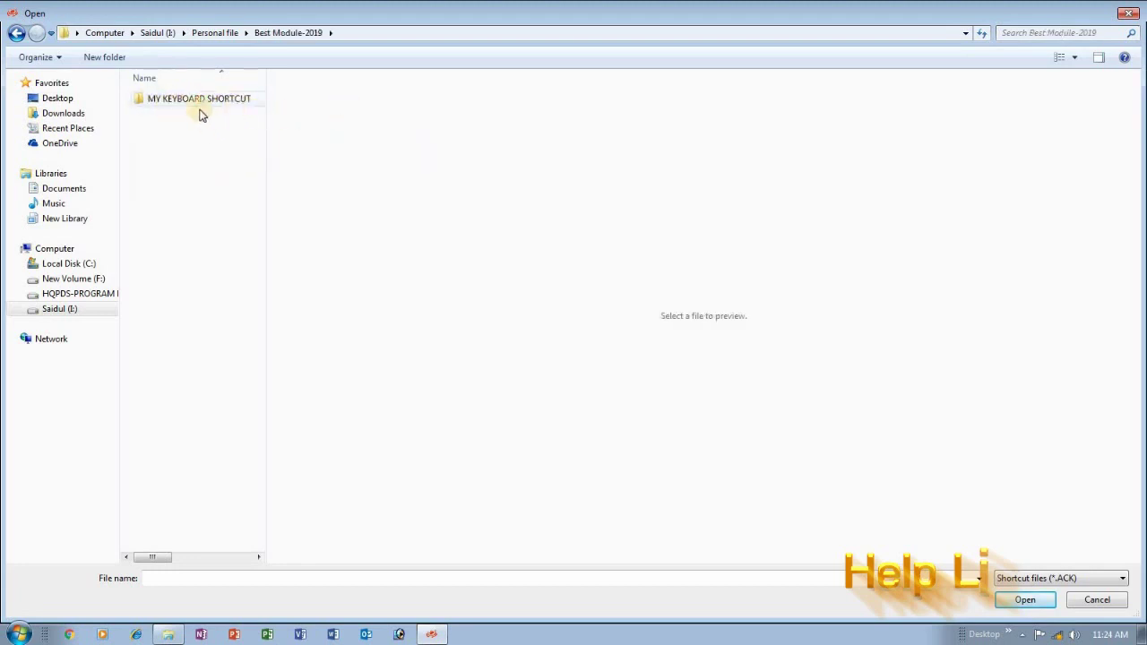
double_click(201, 100)
double_click(185, 133)
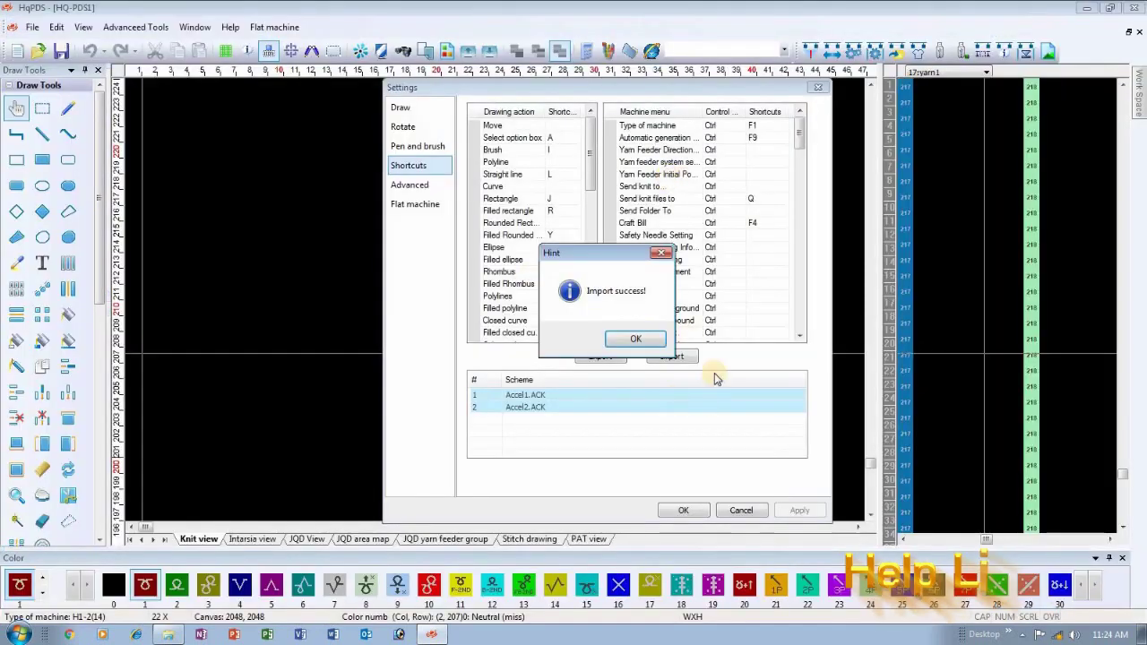
left_click(640, 341)
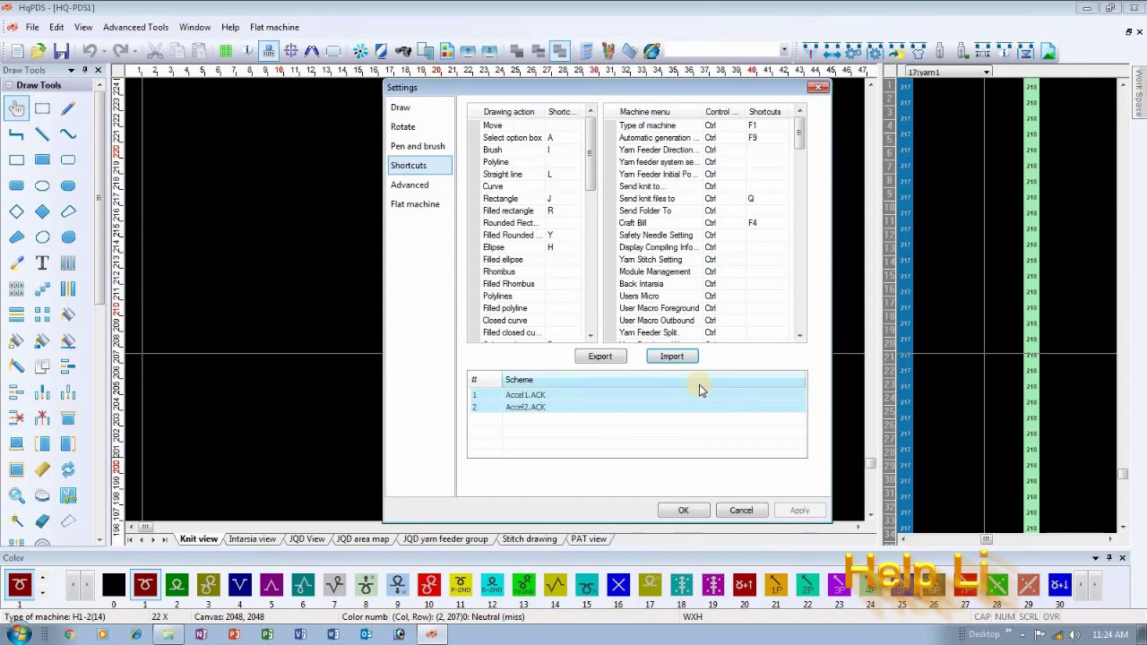
- Review the Advanced page of the settings, including the Pattern access control option and its password field
left_click(414, 189)
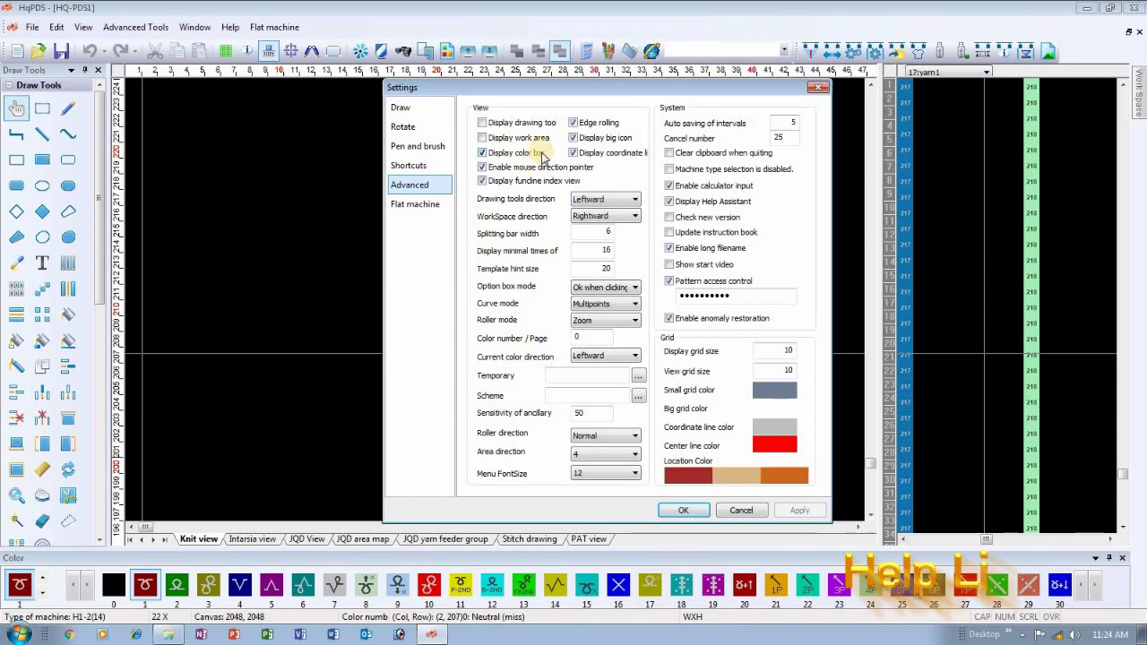
left_click(483, 168)
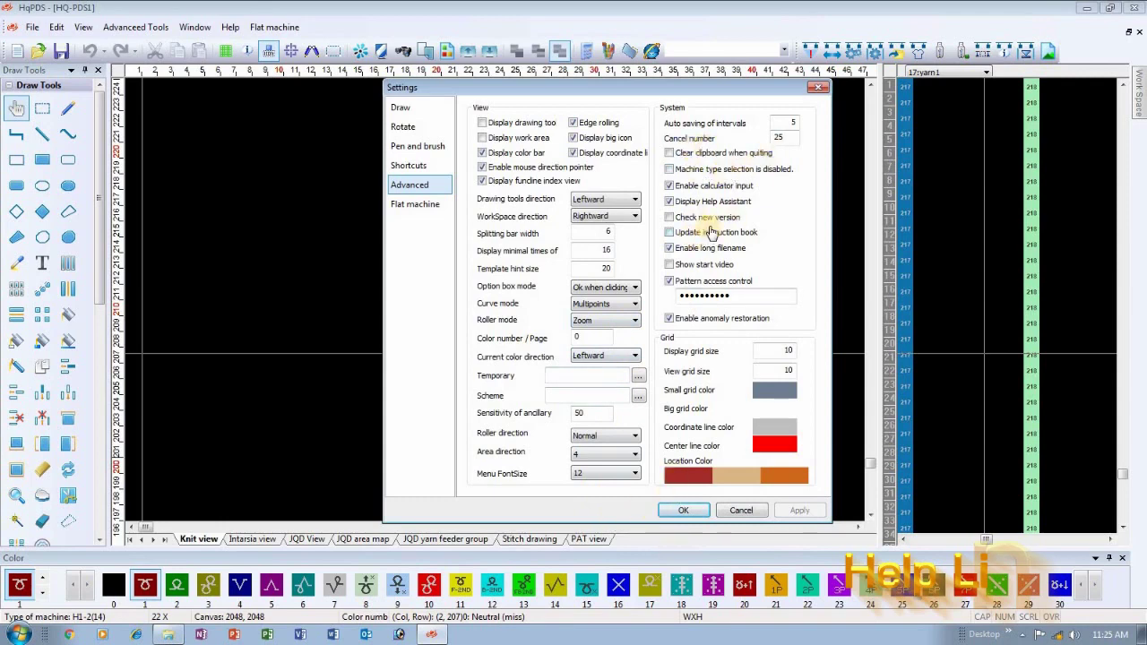
double_click(736, 299)
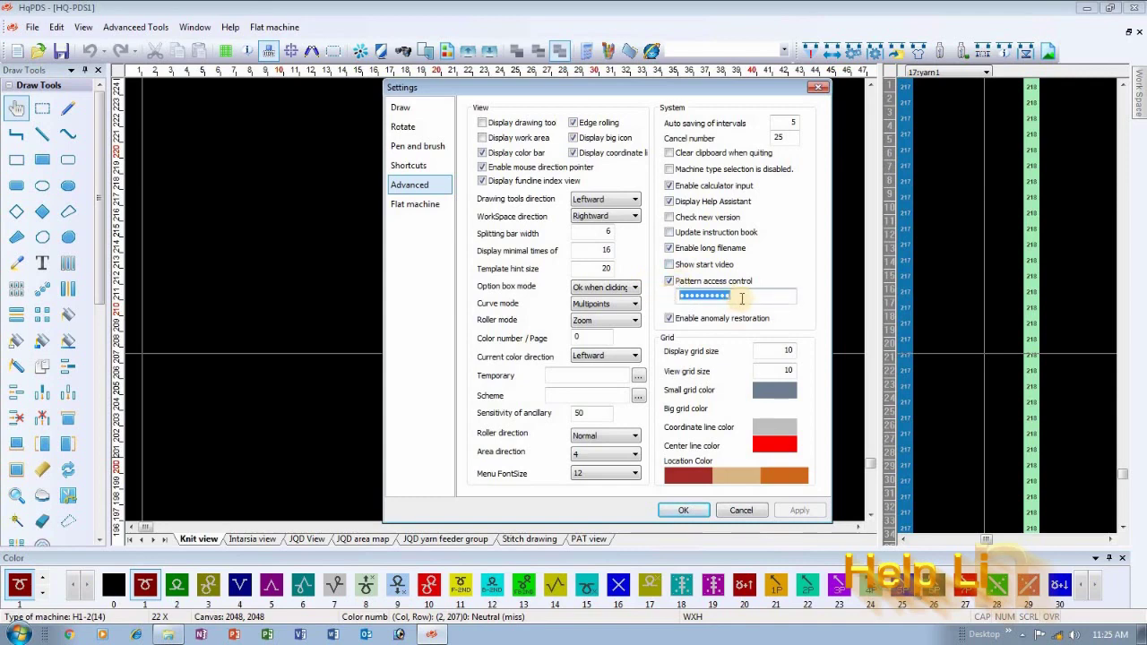
left_click(746, 300)
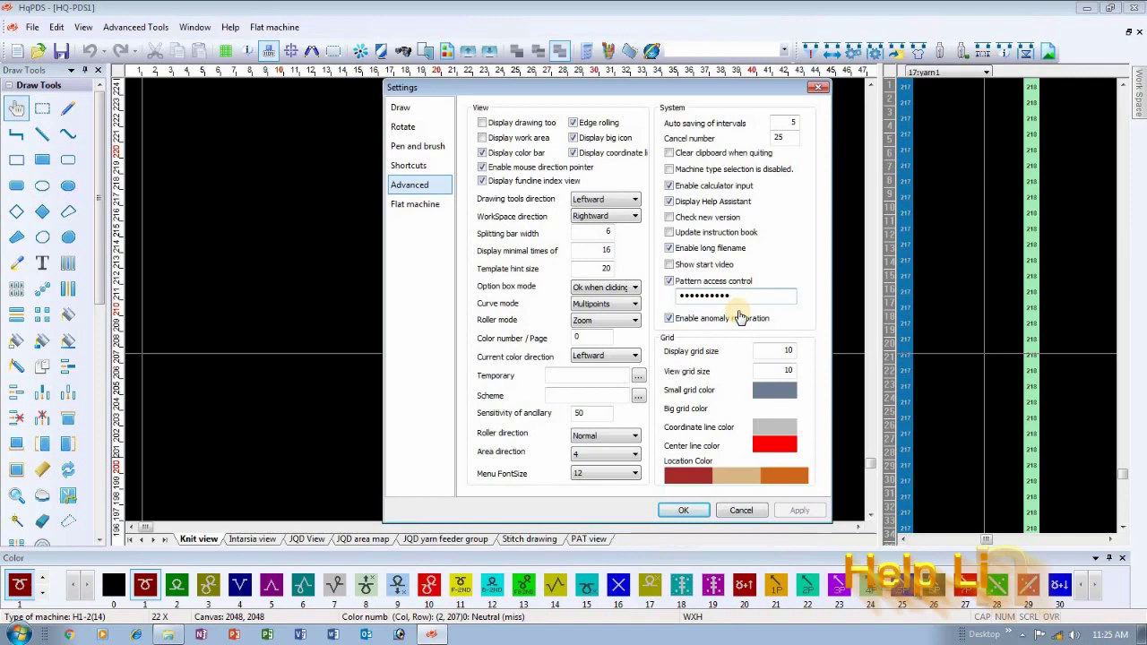
left_click_drag(747, 301, 666, 291)
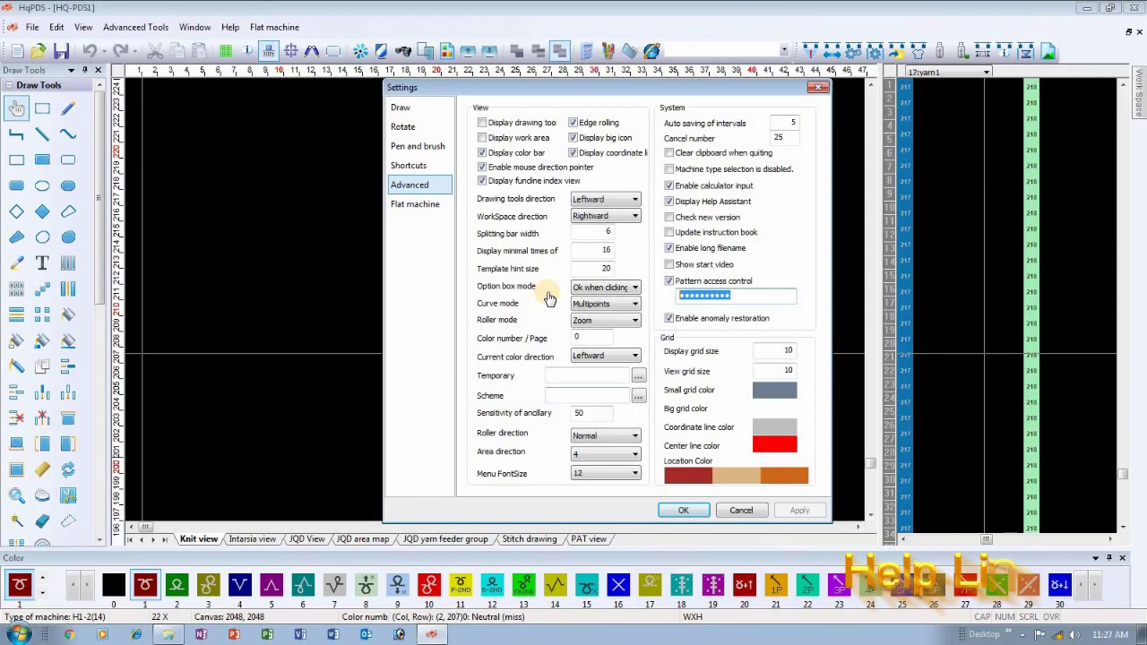
- Review the Flat machine settings, then apply the program settings and close the dialog
left_click(425, 213)
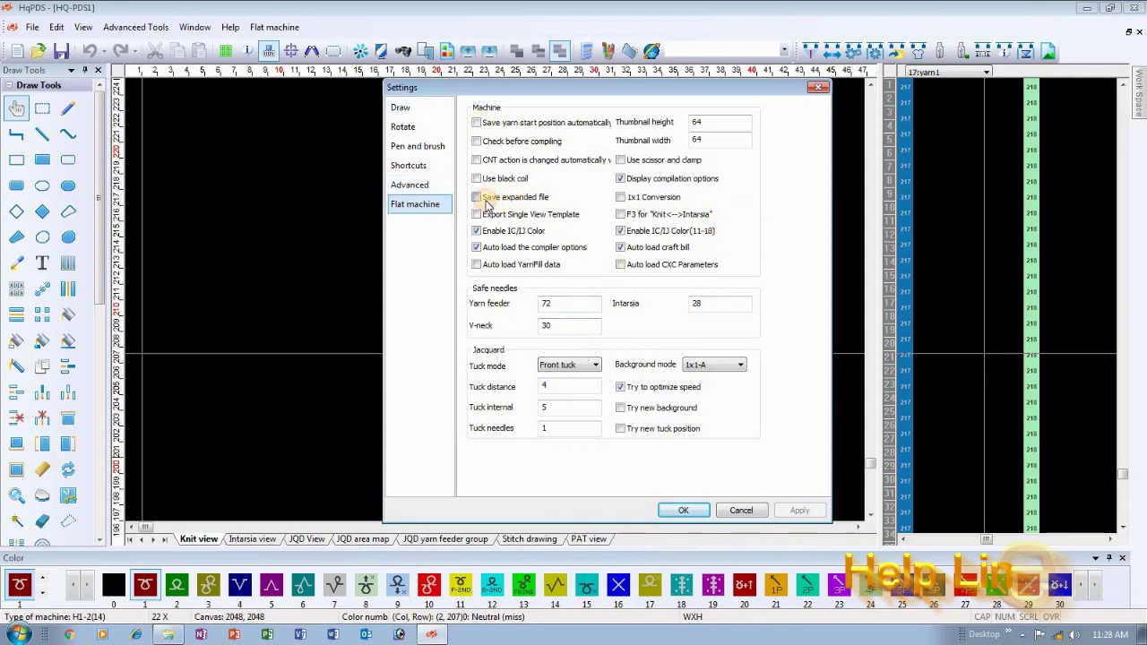
left_click(801, 511)
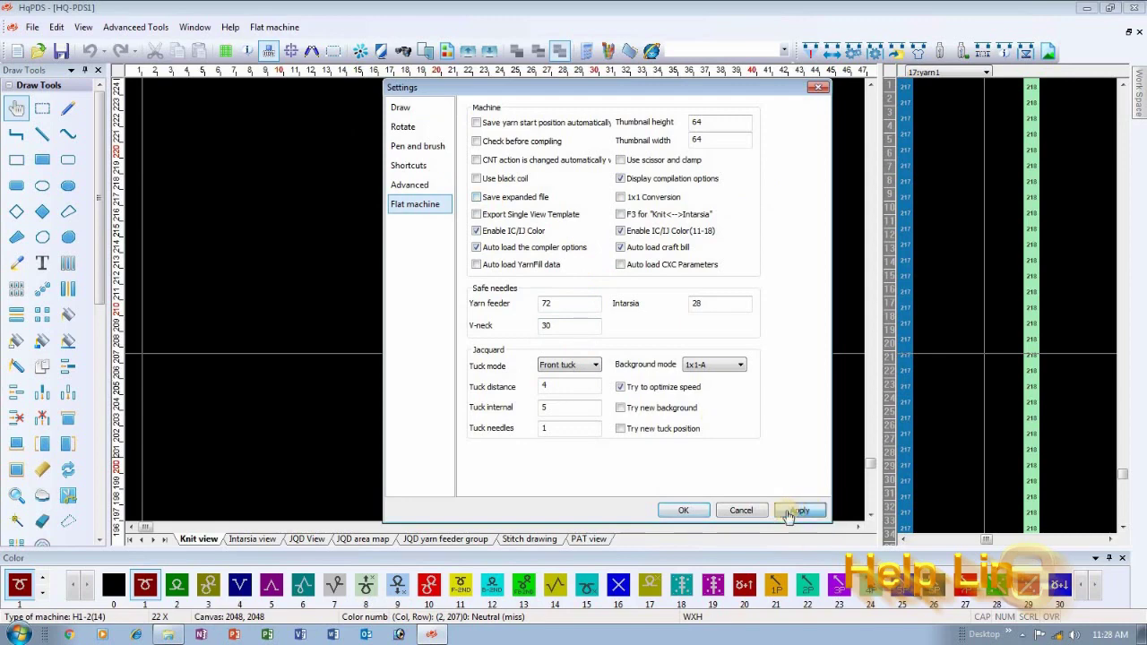
left_click(680, 511)
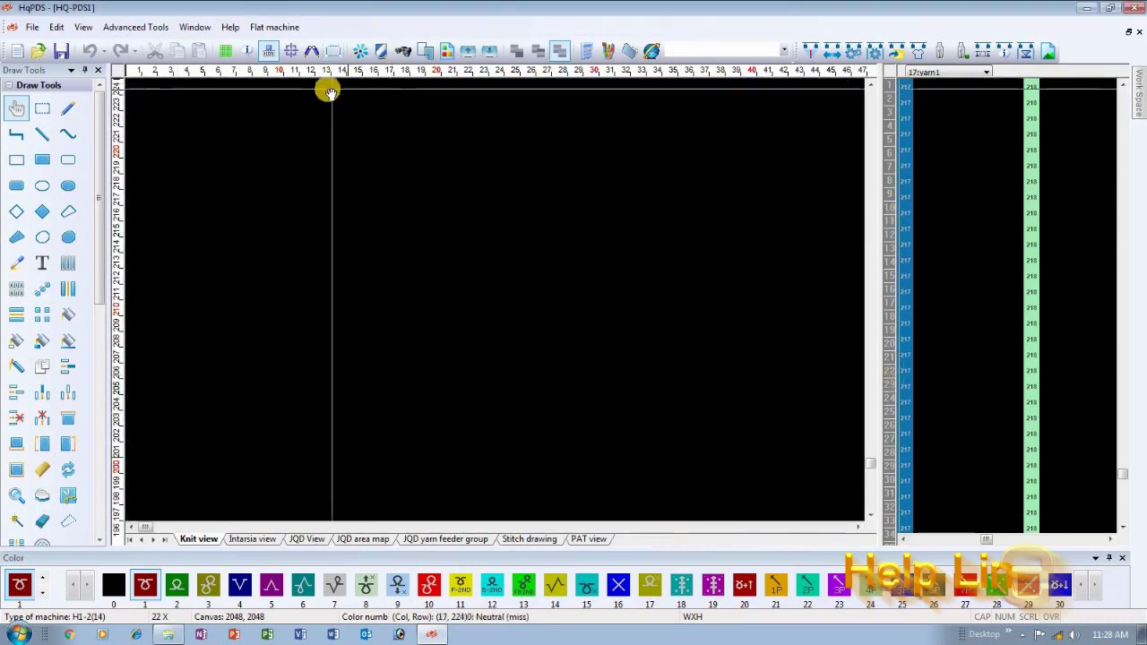
- Review the available interface languages and application looks
left_click(68, 134)
key("Escape")
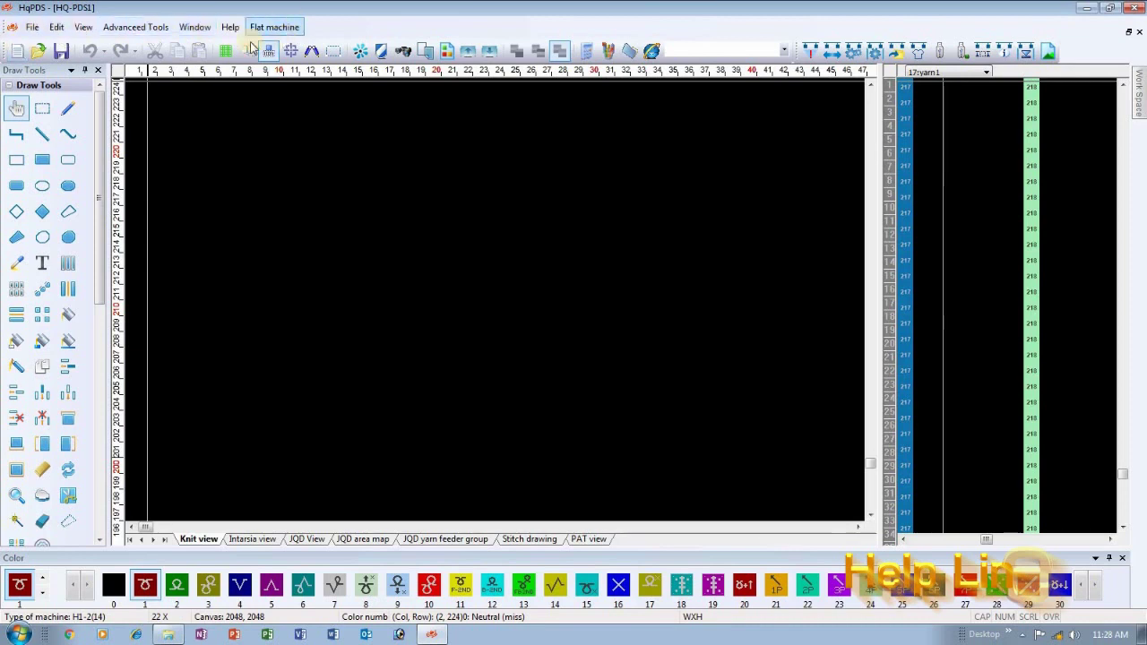
left_click(134, 27)
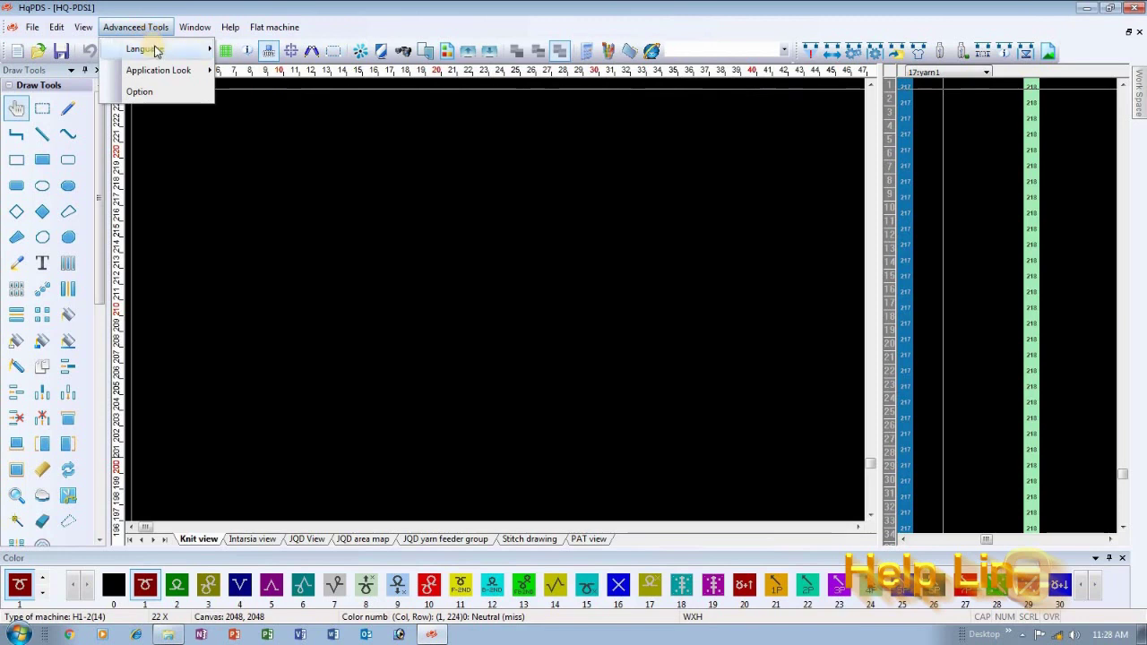
mouse_move(154, 49)
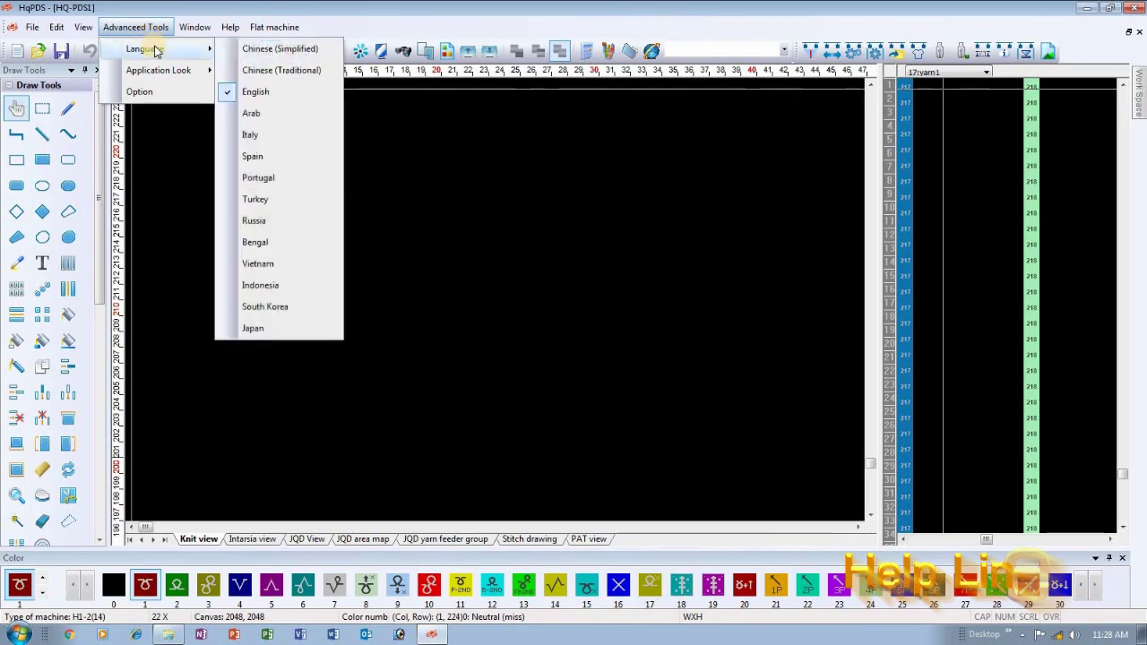
left_click(268, 29)
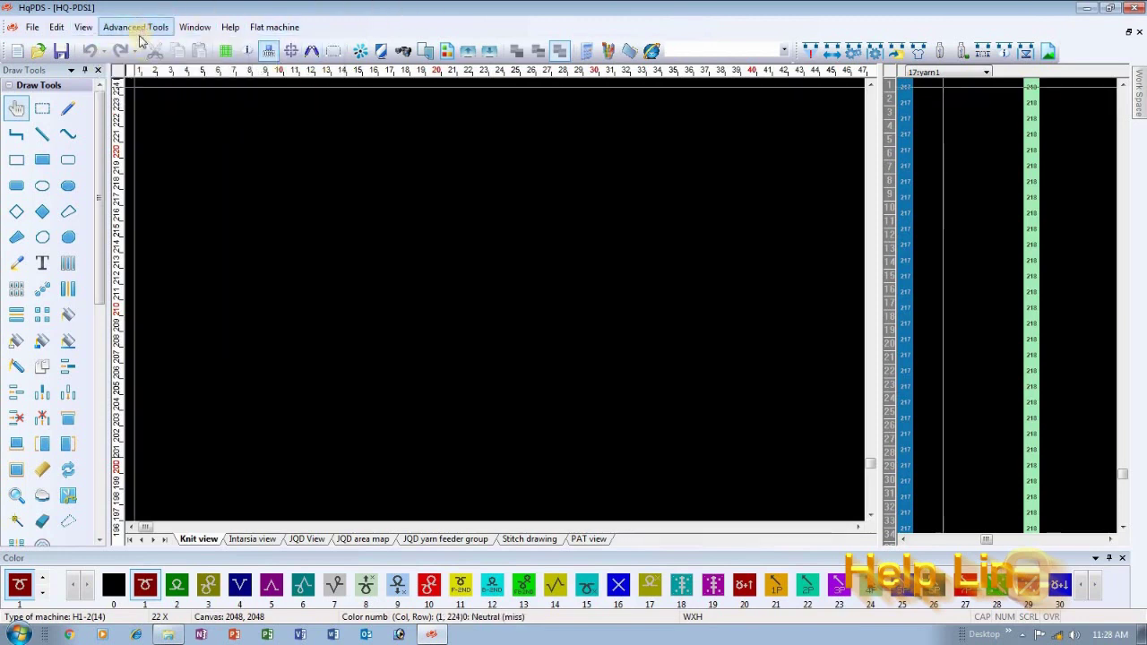
left_click(139, 32)
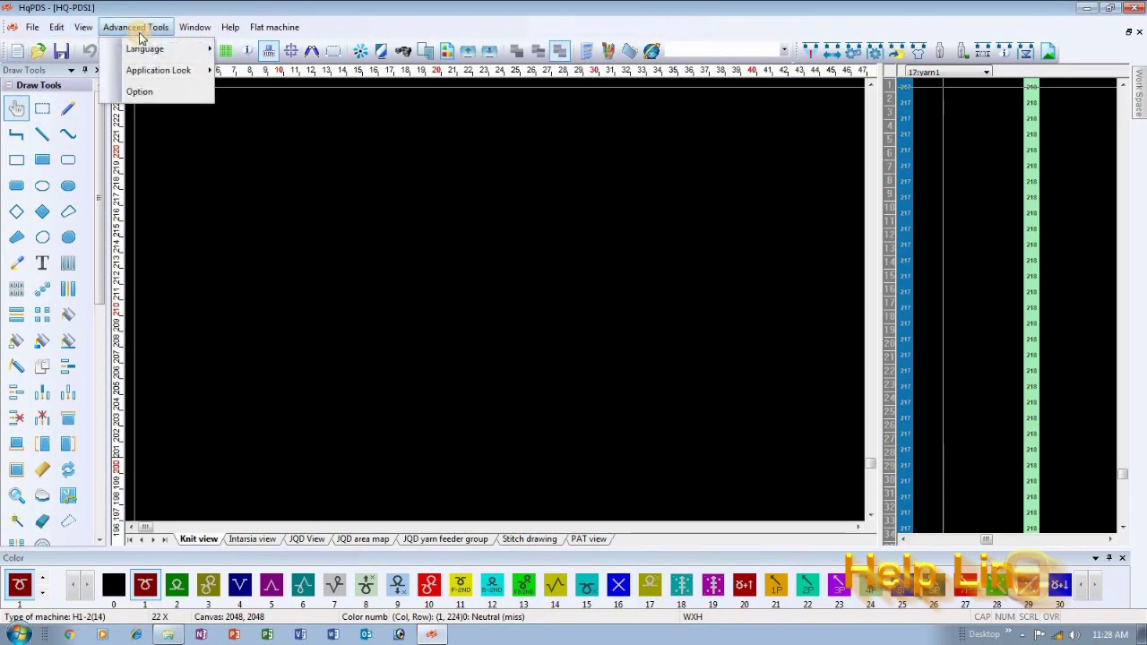
mouse_move(159, 56)
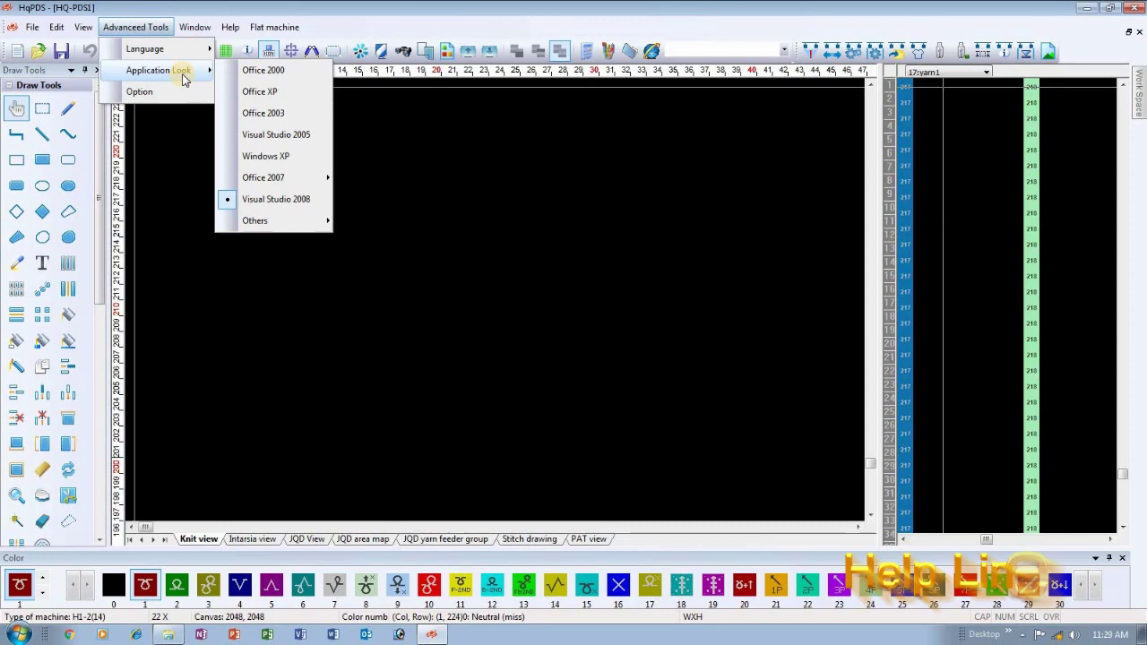
left_click(768, 25)
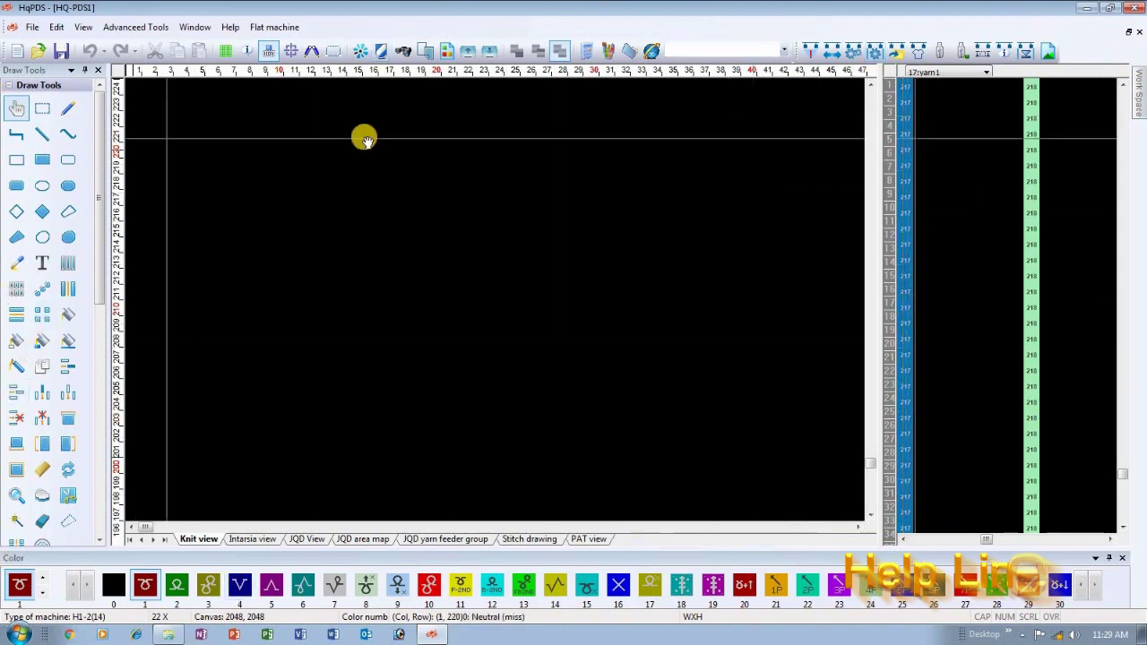
- Change the application look to the Blue variant of Office 2007
left_click(135, 27)
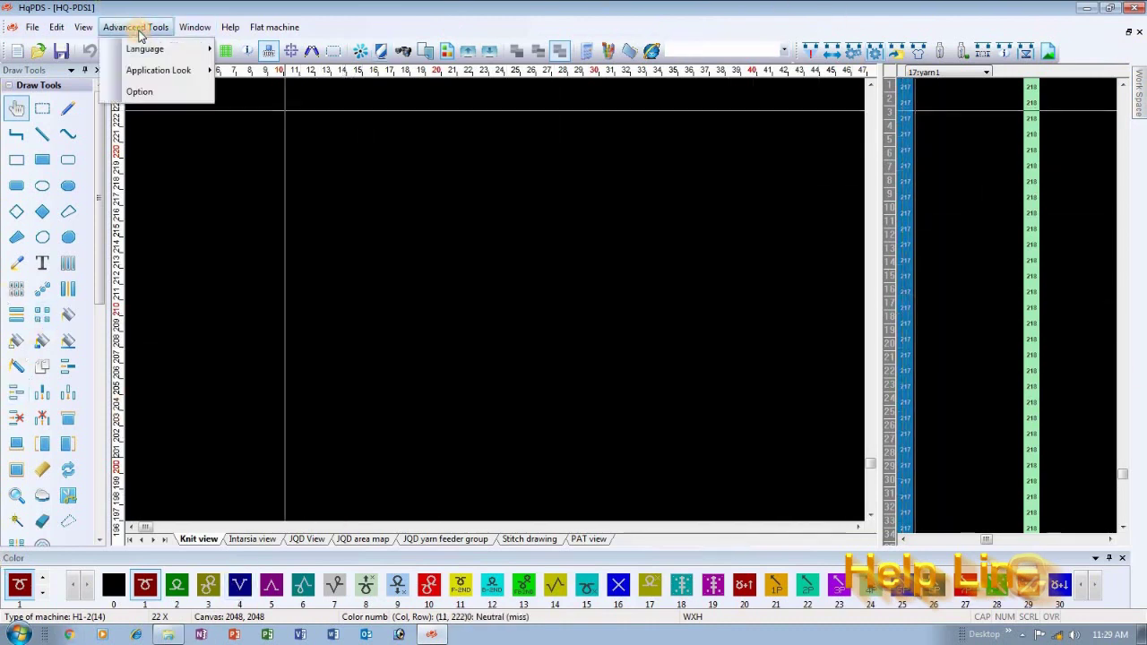
mouse_move(170, 70)
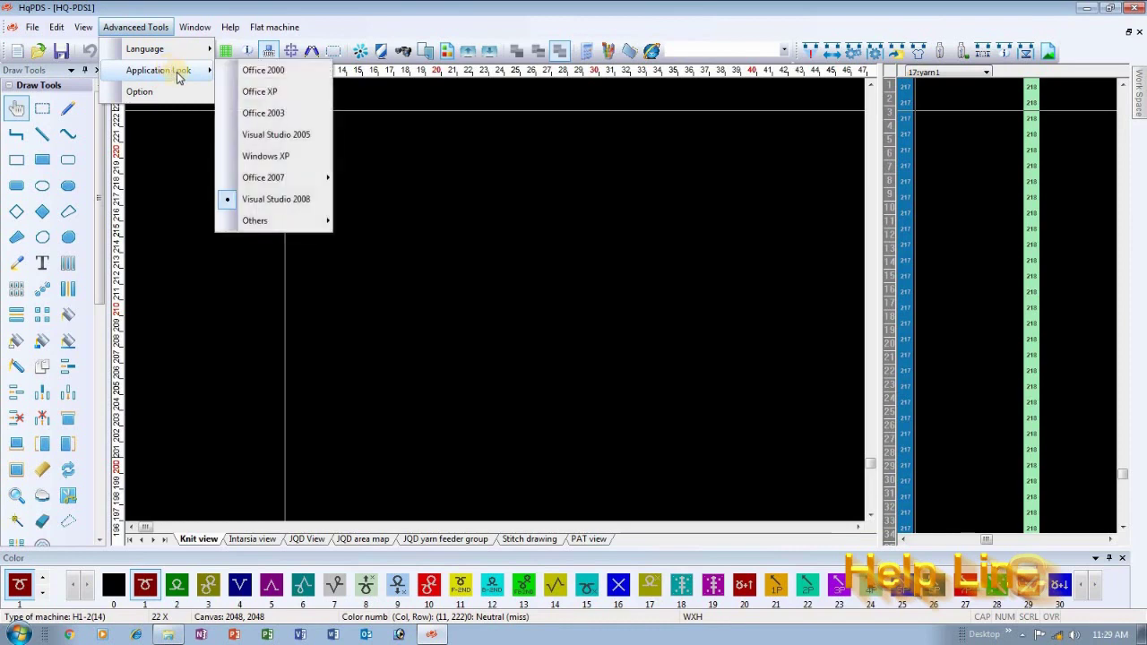
mouse_move(282, 176)
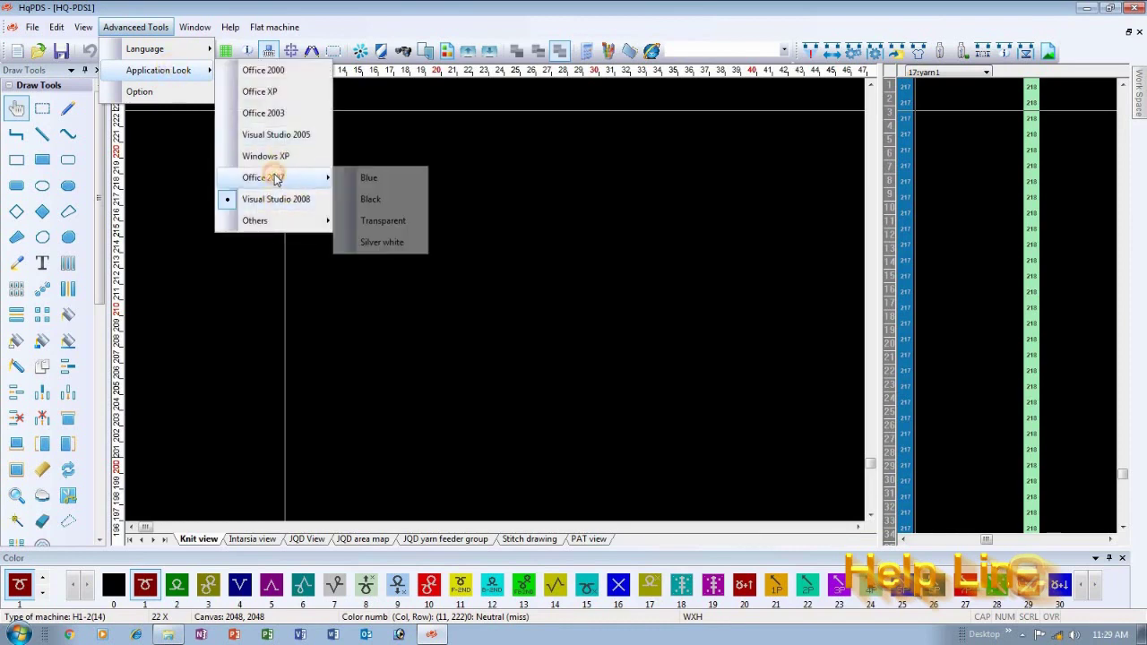
left_click(368, 178)
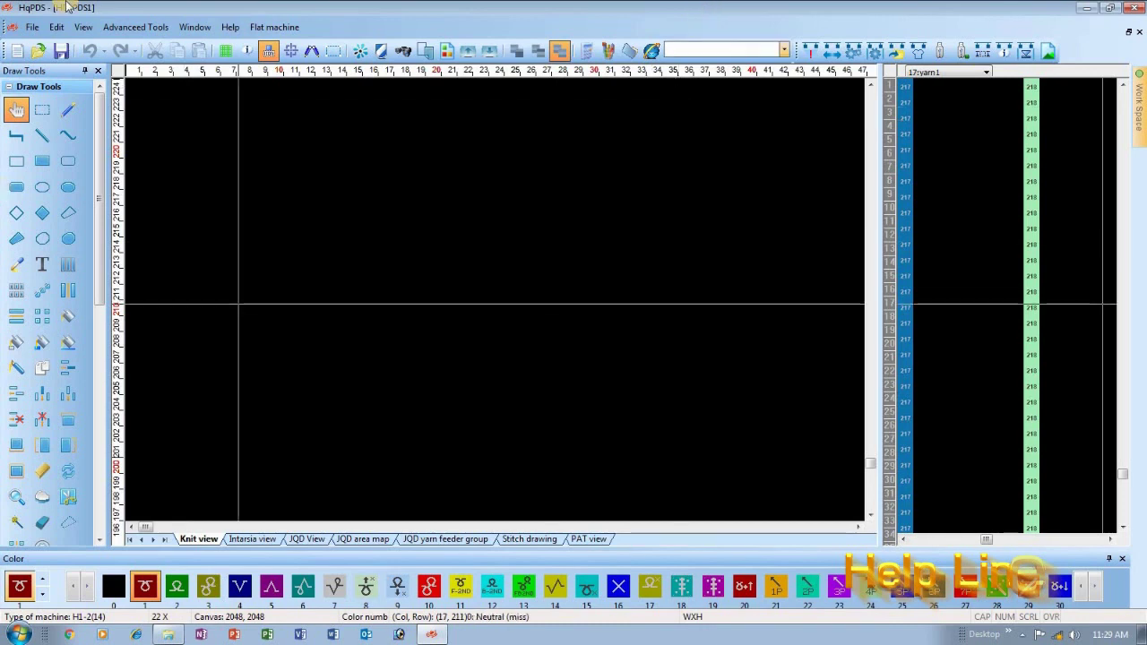
left_click(149, 34)
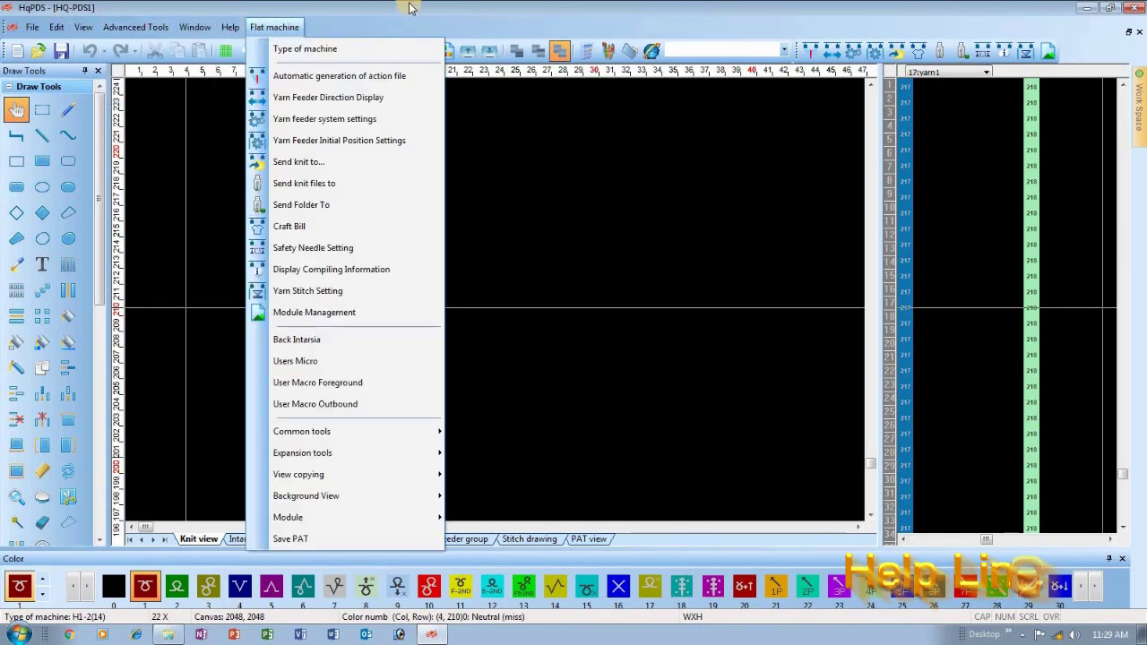
left_click(175, 9)
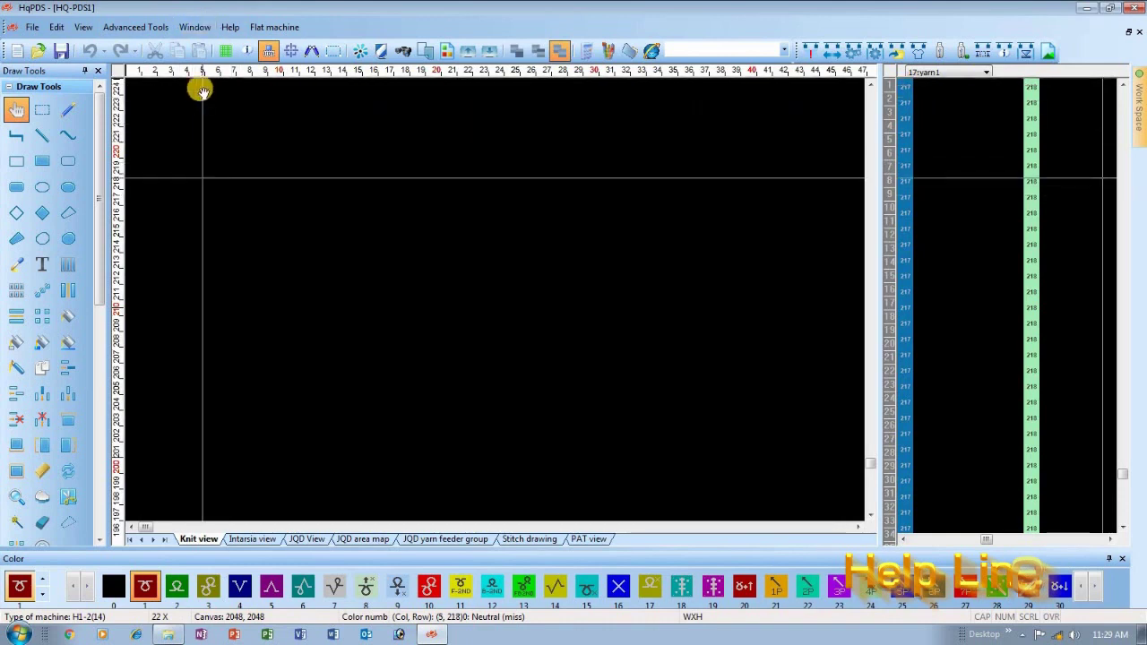
left_click(270, 31)
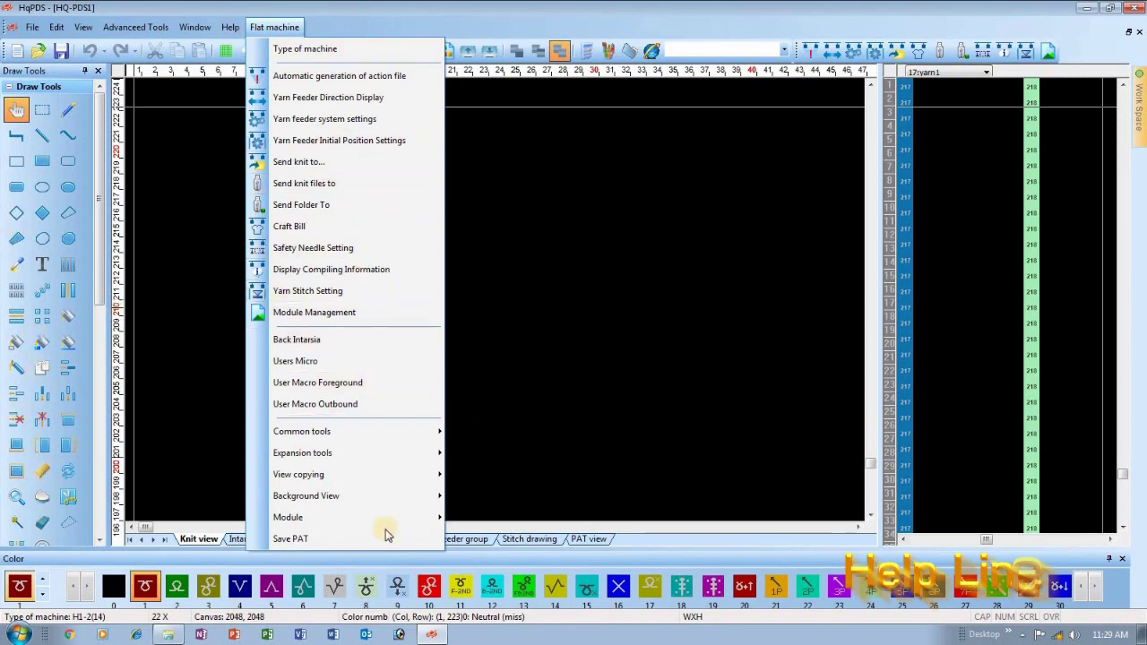
left_click(687, 31)
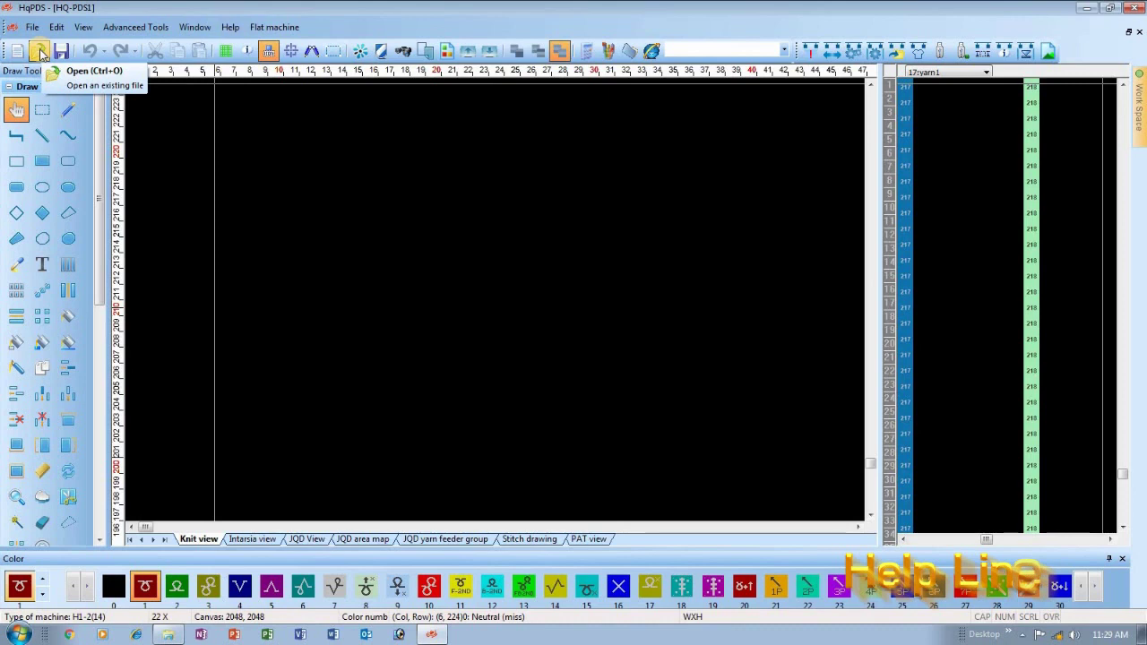
- Preview the pattern files in the swas=1 folder and open JACQURD.pds
left_click(39, 52)
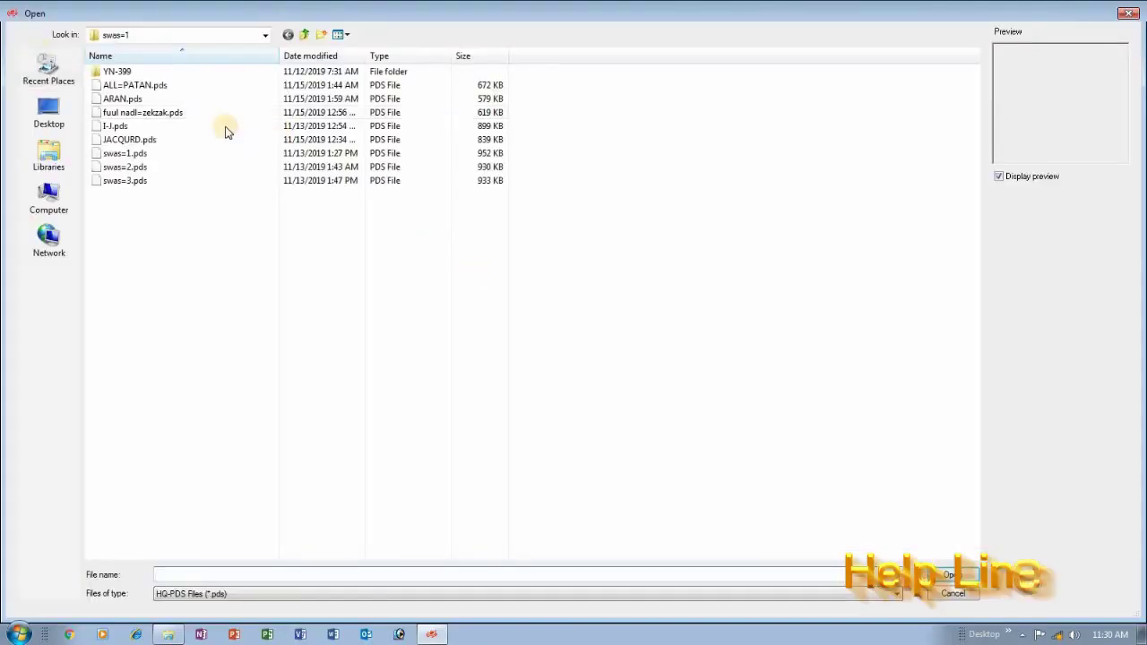
left_click(149, 127)
left_click(148, 114)
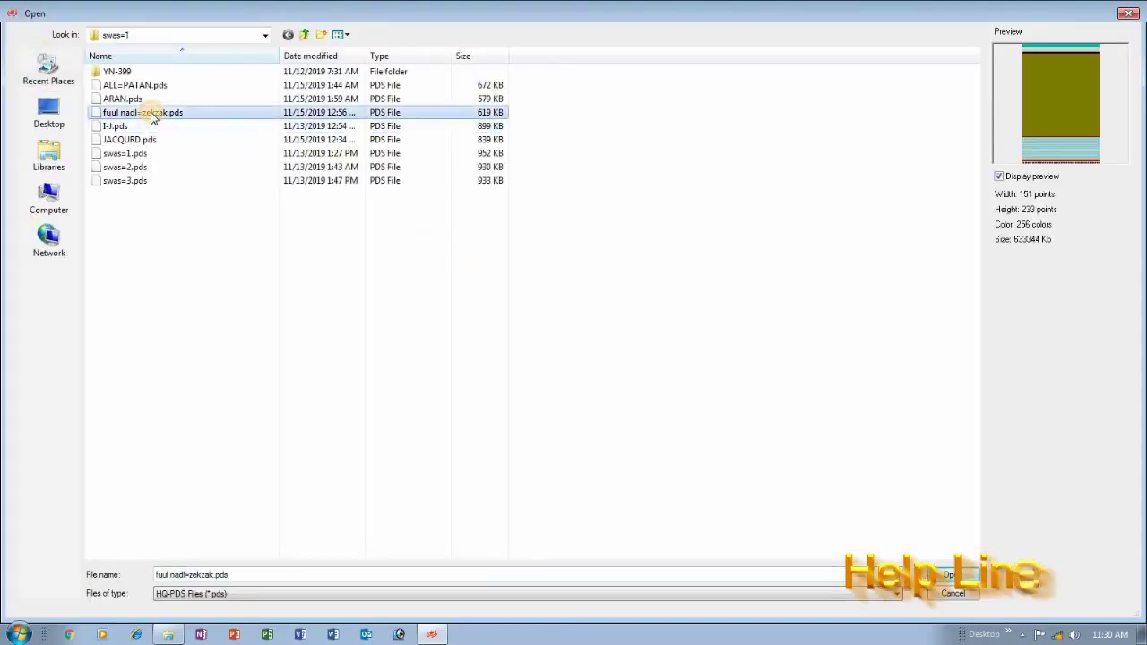
left_click(148, 141)
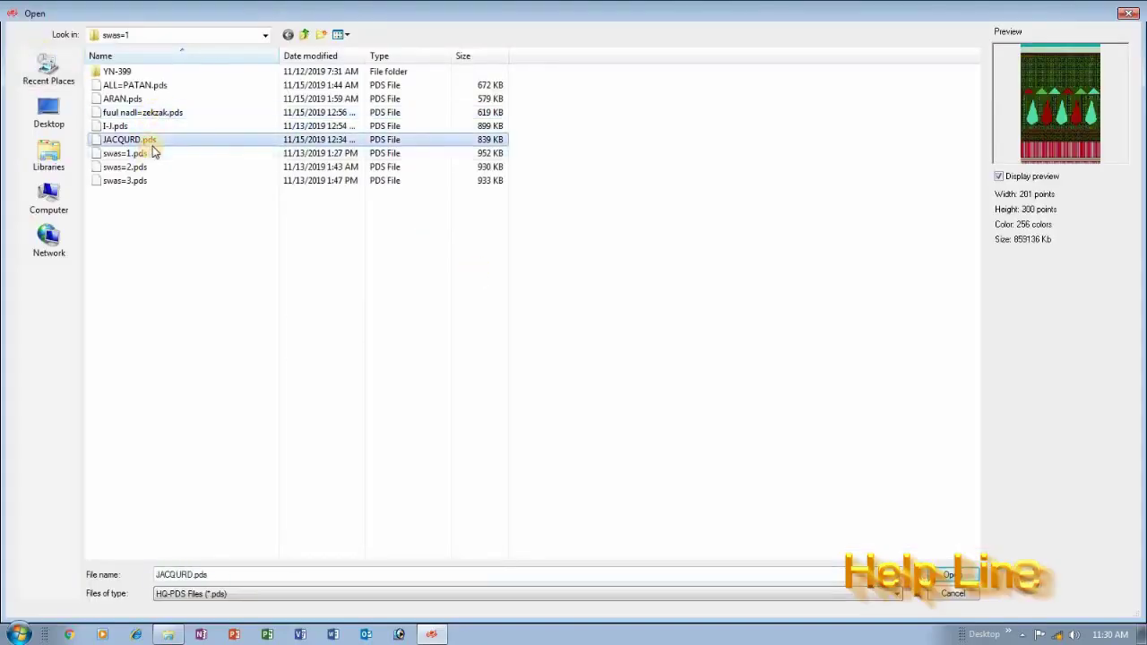
double_click(148, 143)
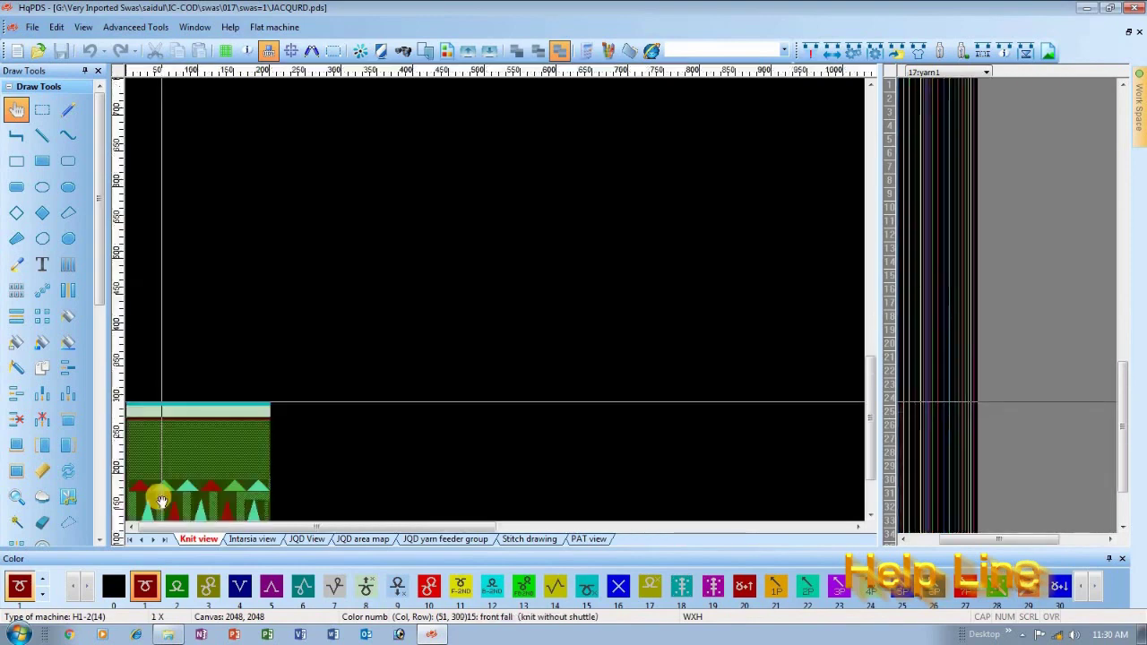
- Examine the jacquard pattern's triangle and tree motifs in the knit view at closer range
scroll(188, 325, "down", 1)
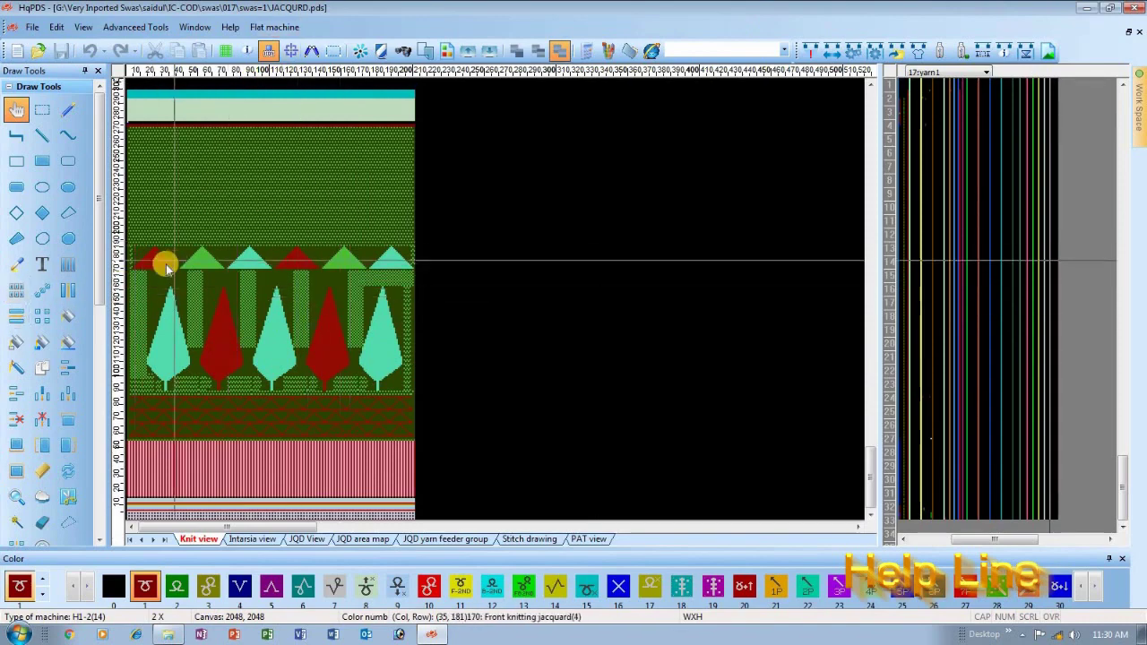
scroll(194, 299, "up", 1)
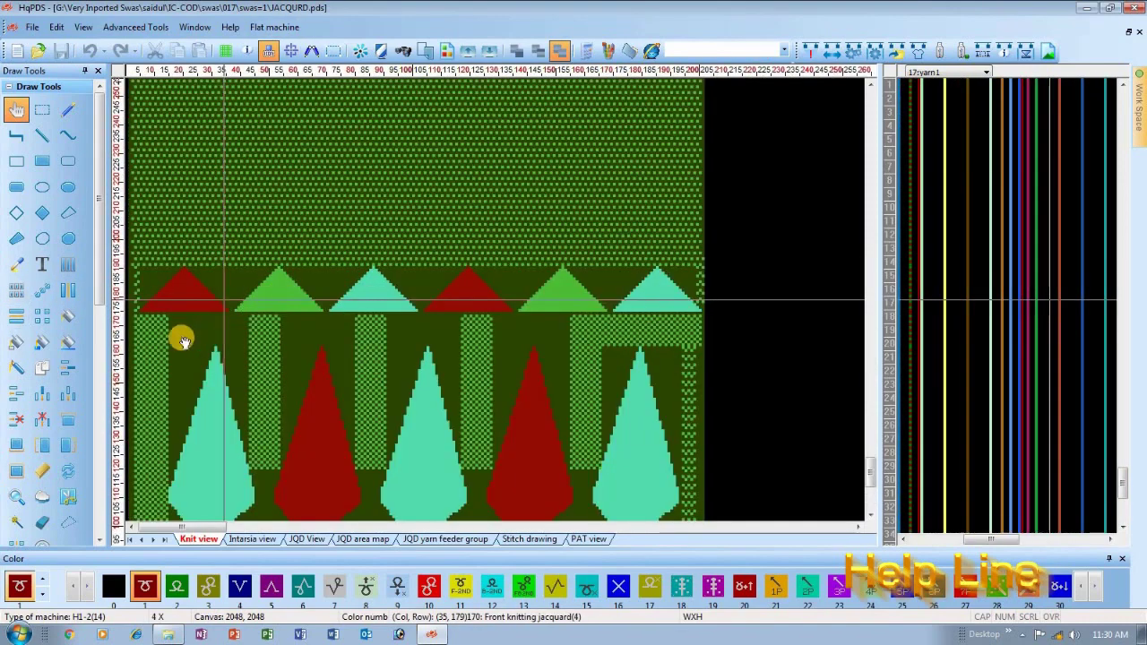
scroll(174, 300, "down", 1)
scroll(179, 299, "up", 1)
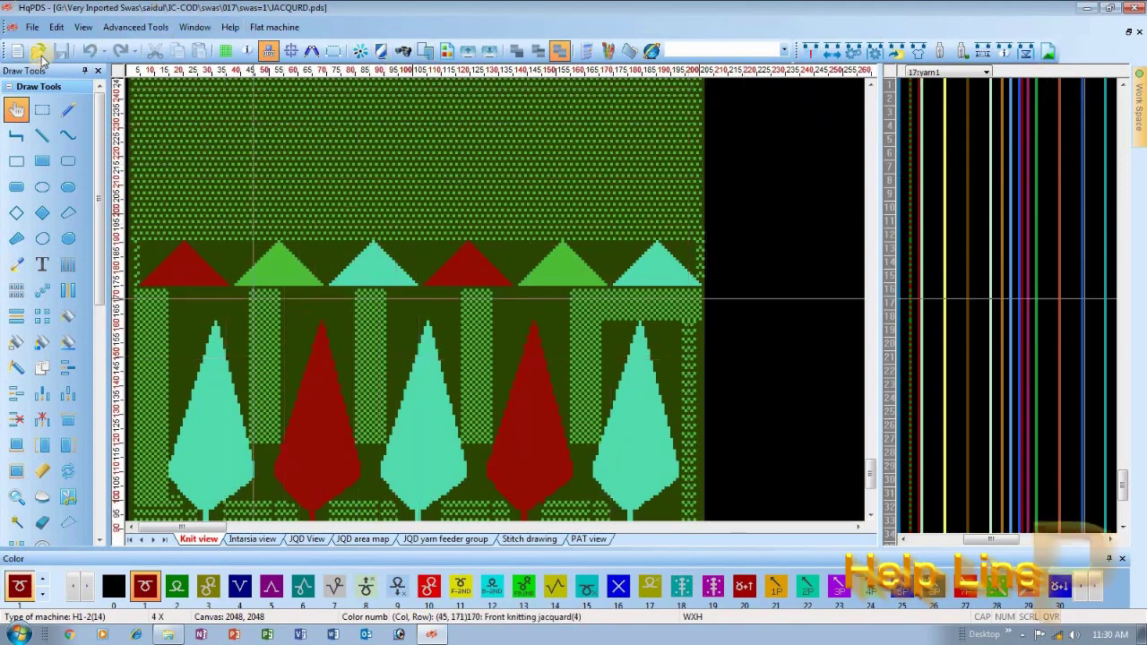
scroll(457, 224, "up", 2)
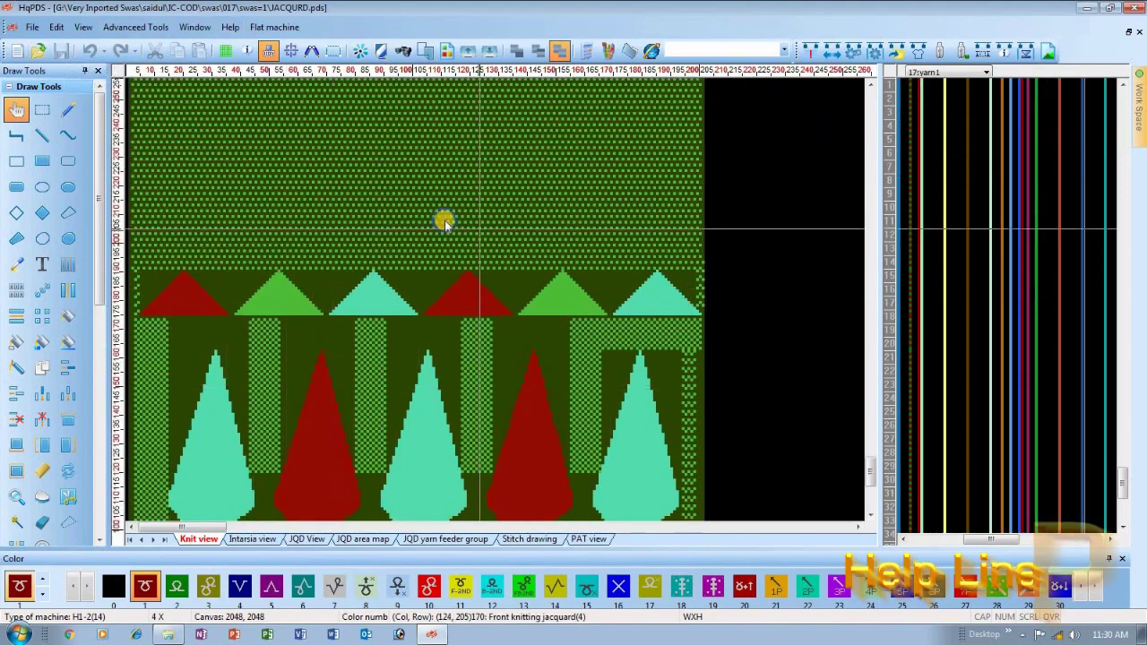
scroll(469, 149, "down", 2)
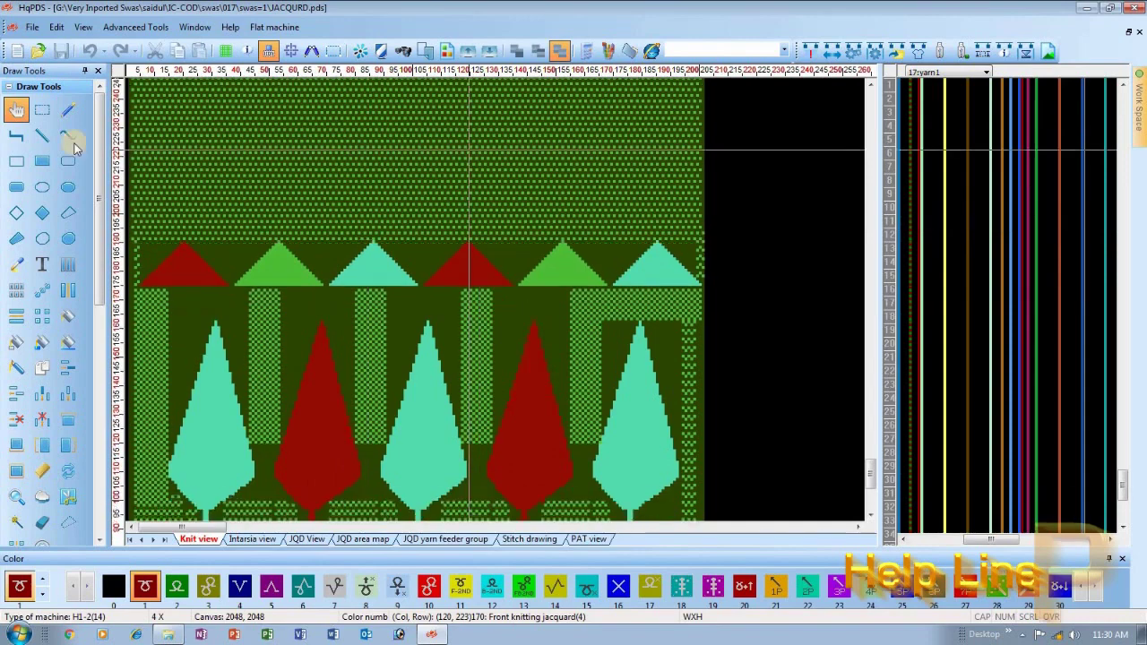
- Try the selection box on an area about 82 by 33 over the triangle row, then switch to the Brush tool
left_click(42, 109)
left_click_drag(274, 212, 505, 303)
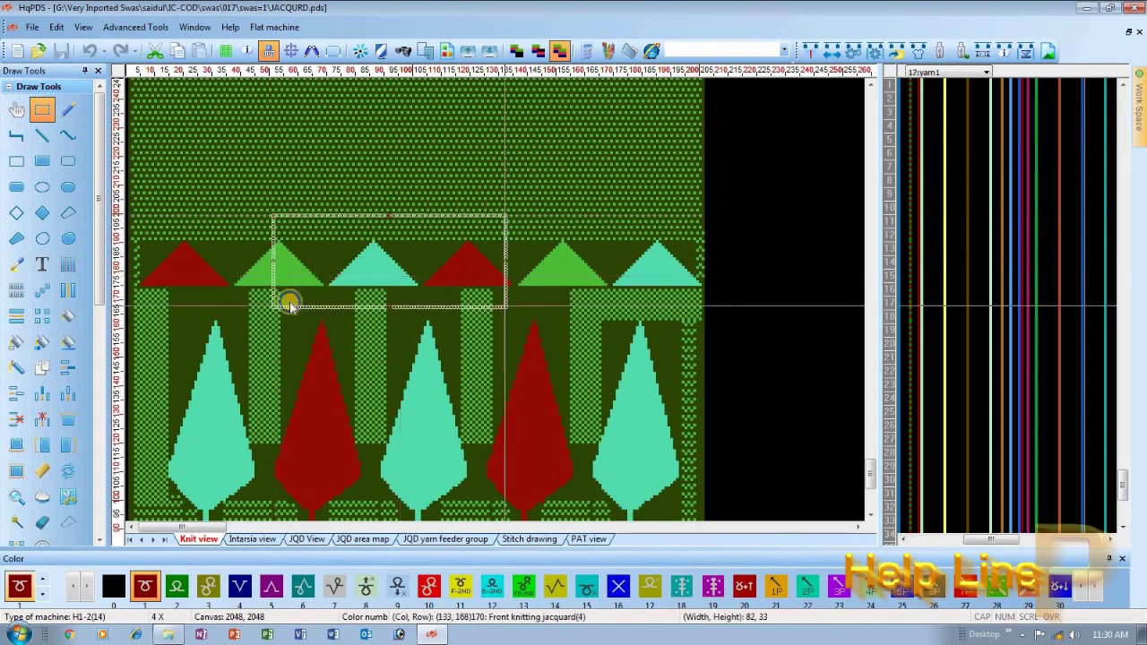
left_click(259, 146)
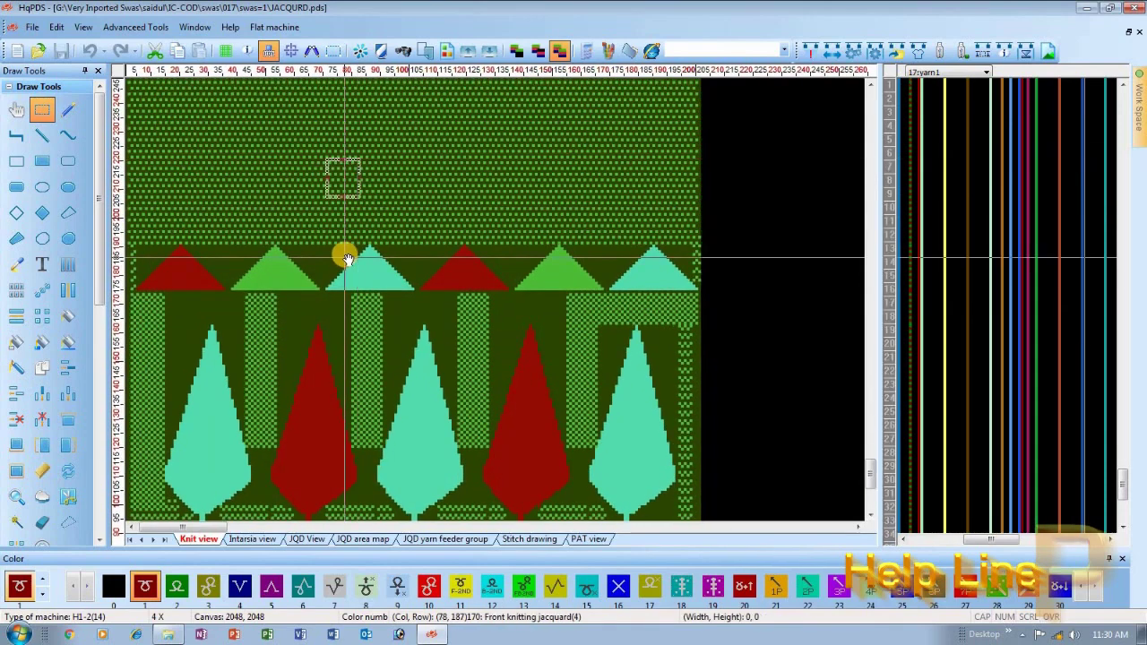
key("p")
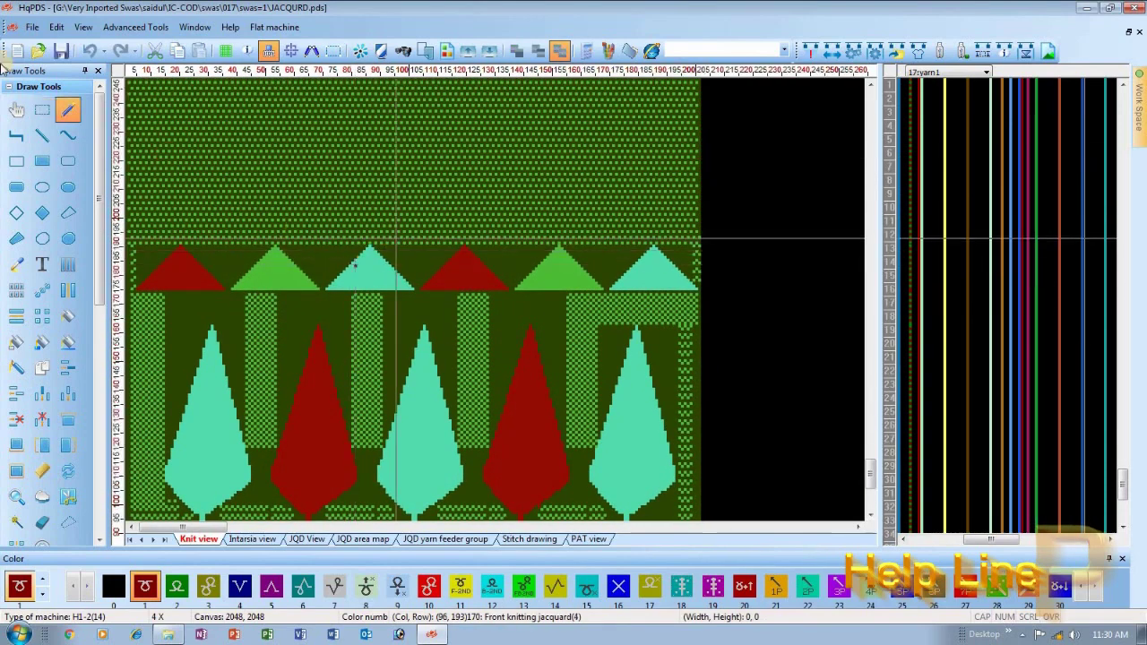
- Undo the stray brush marks on the triangle row and save the jacquard pattern
left_click(89, 51)
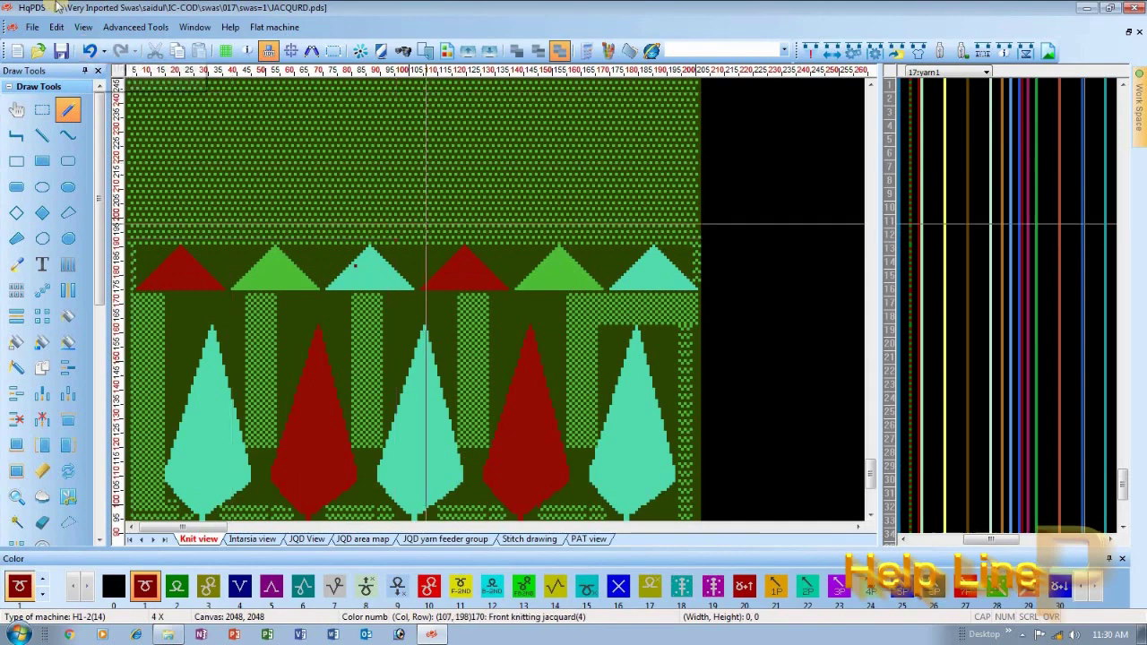
left_click(89, 51)
left_click(59, 51)
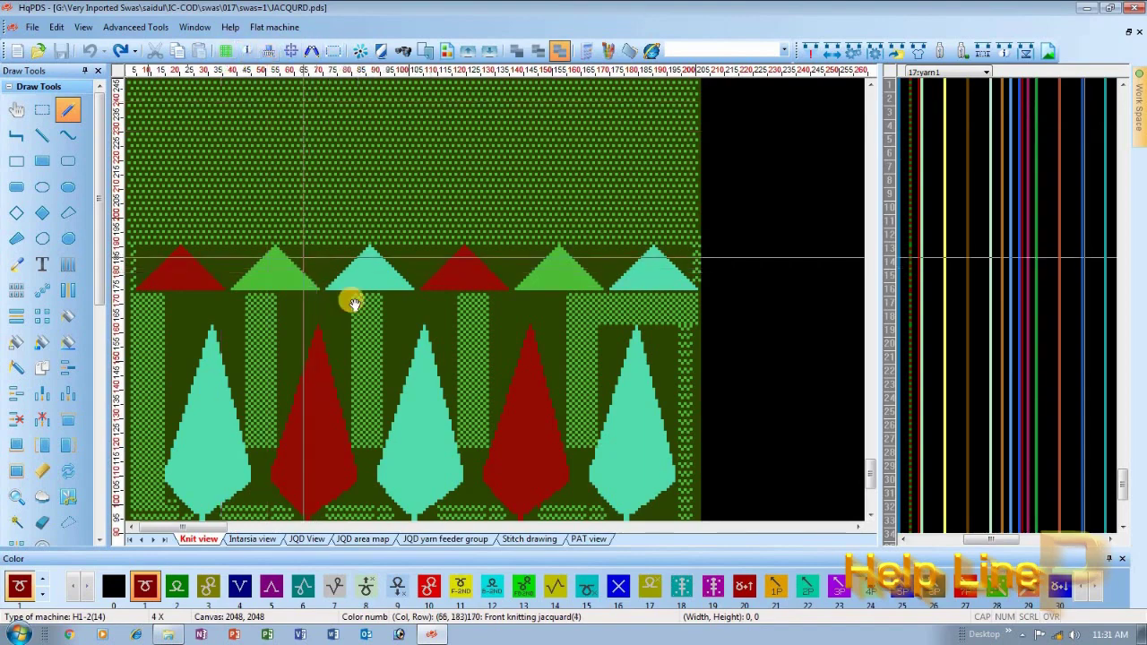
- Show the stitch symbols and colour numbers inside the pattern cells at 32X magnification
scroll(454, 300, "up", 3)
scroll(500, 300, "up", 4)
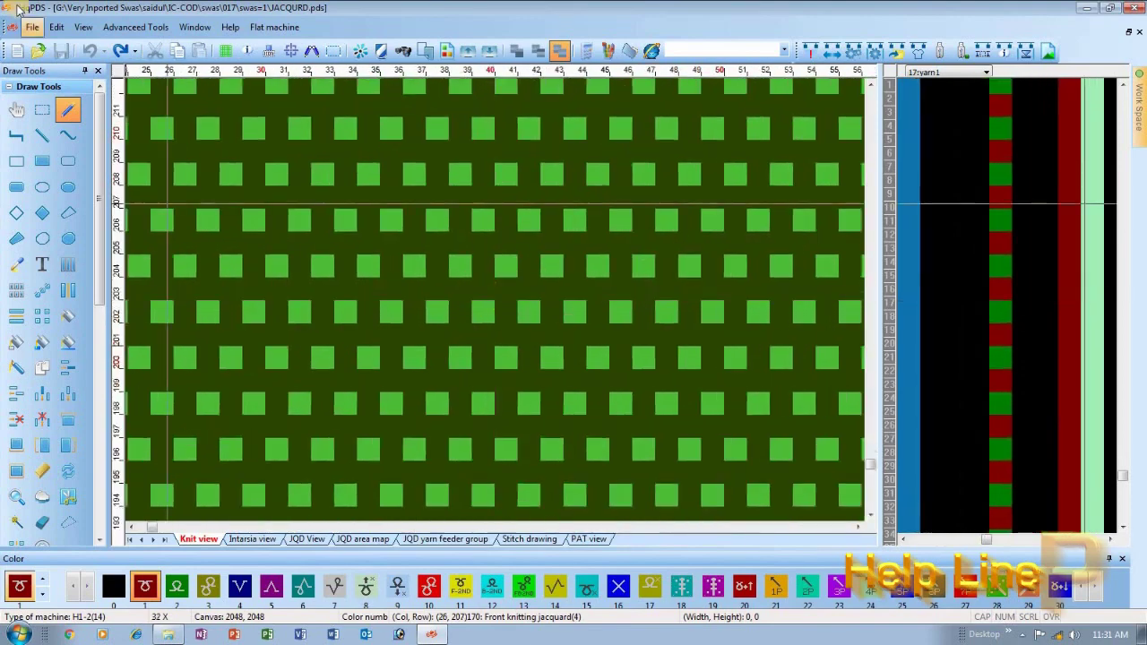
left_click(268, 53)
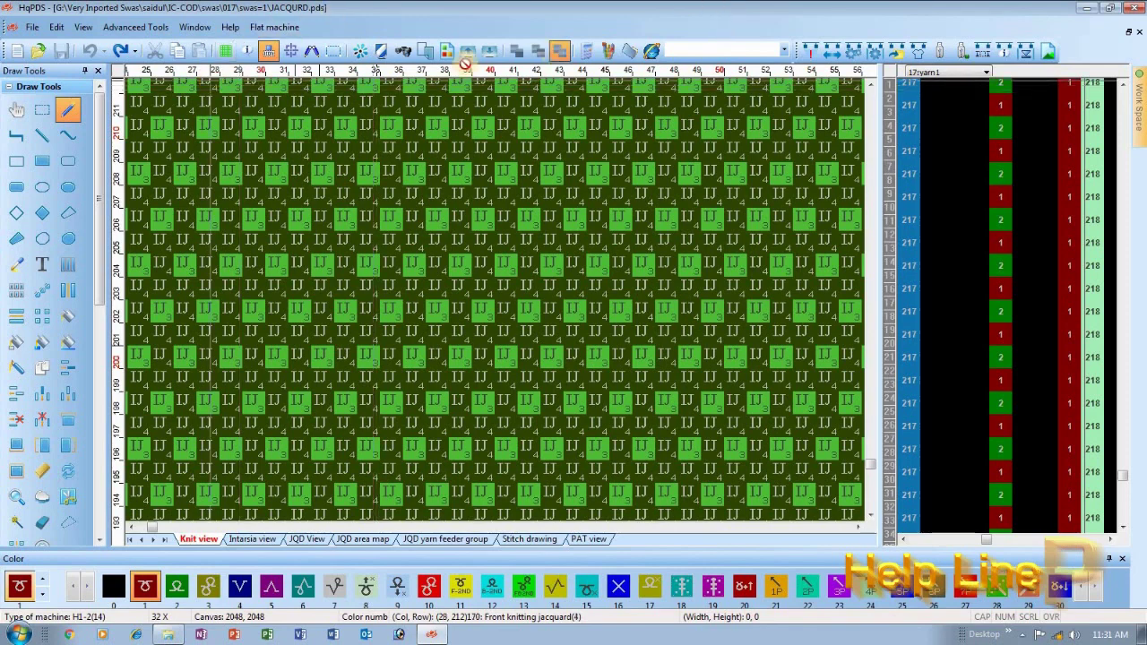
- Bring up the Craft Bill and start a new form in it
left_click(919, 55)
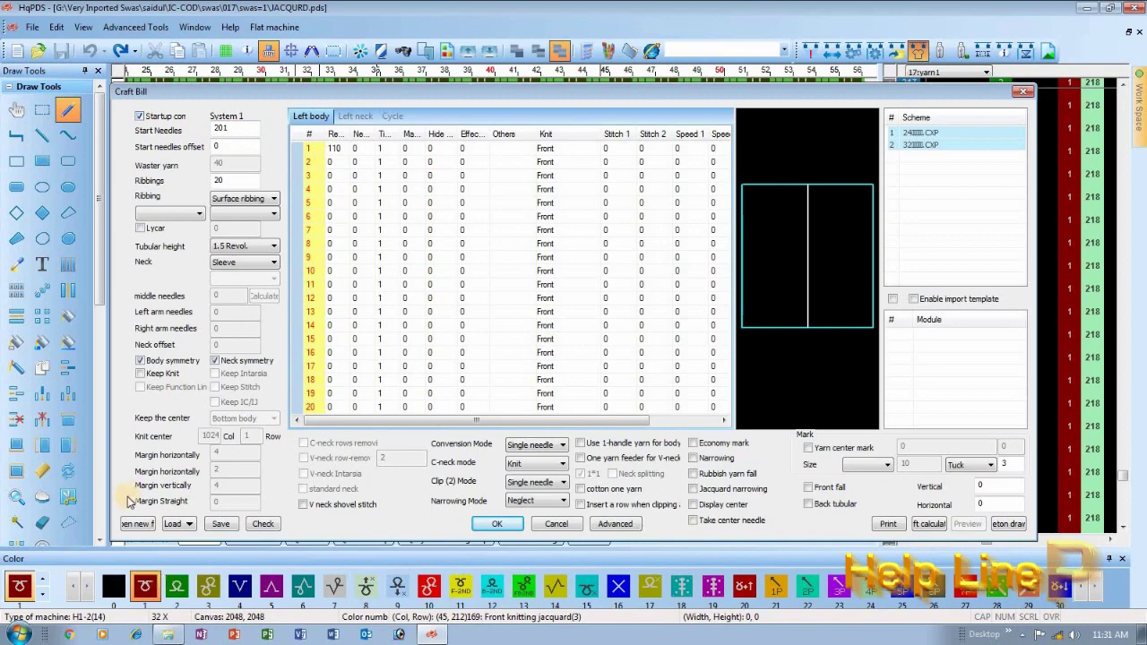
left_click(128, 527)
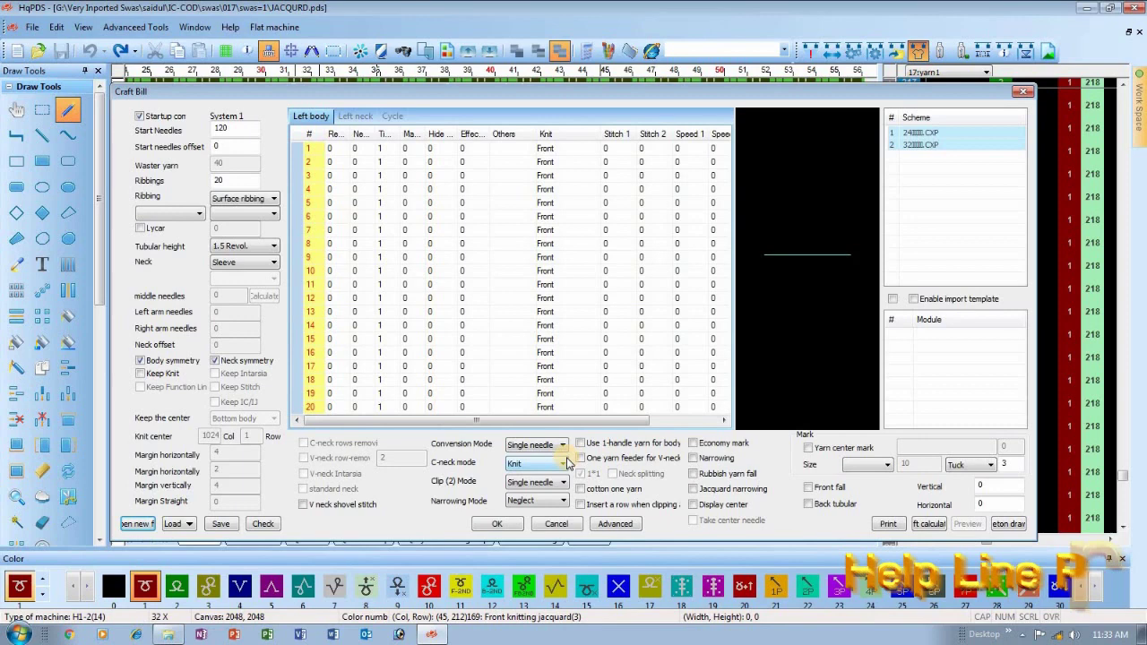
- Try the craft bill without the startup comb, enable it again, and look over the start needles and body rows
left_click(140, 117)
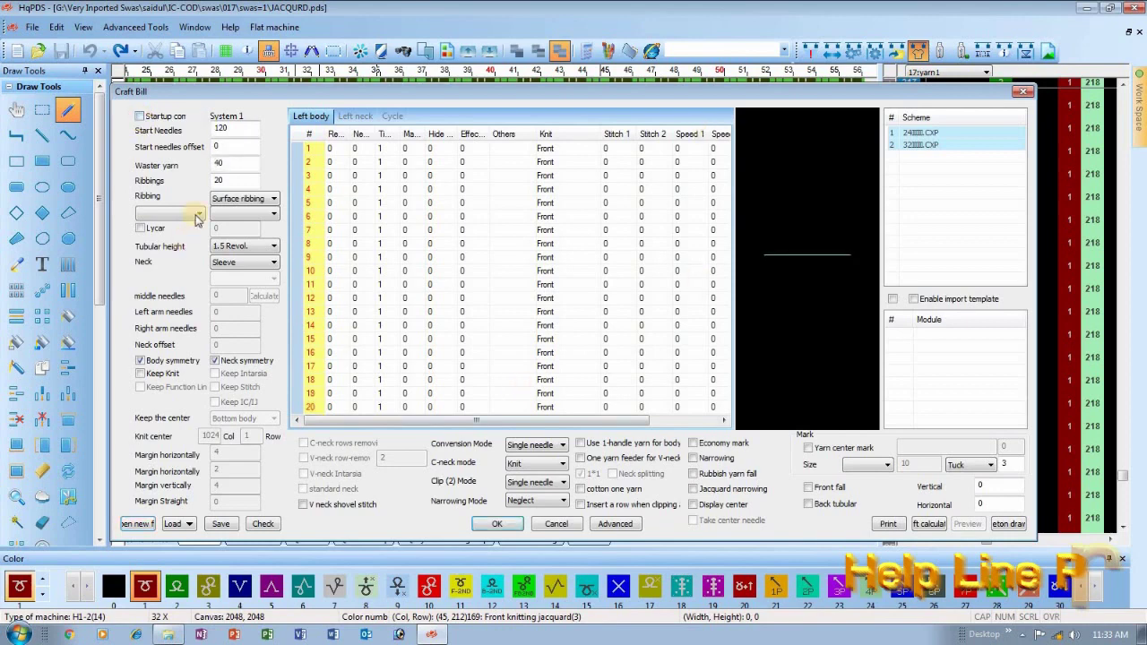
left_click(140, 116)
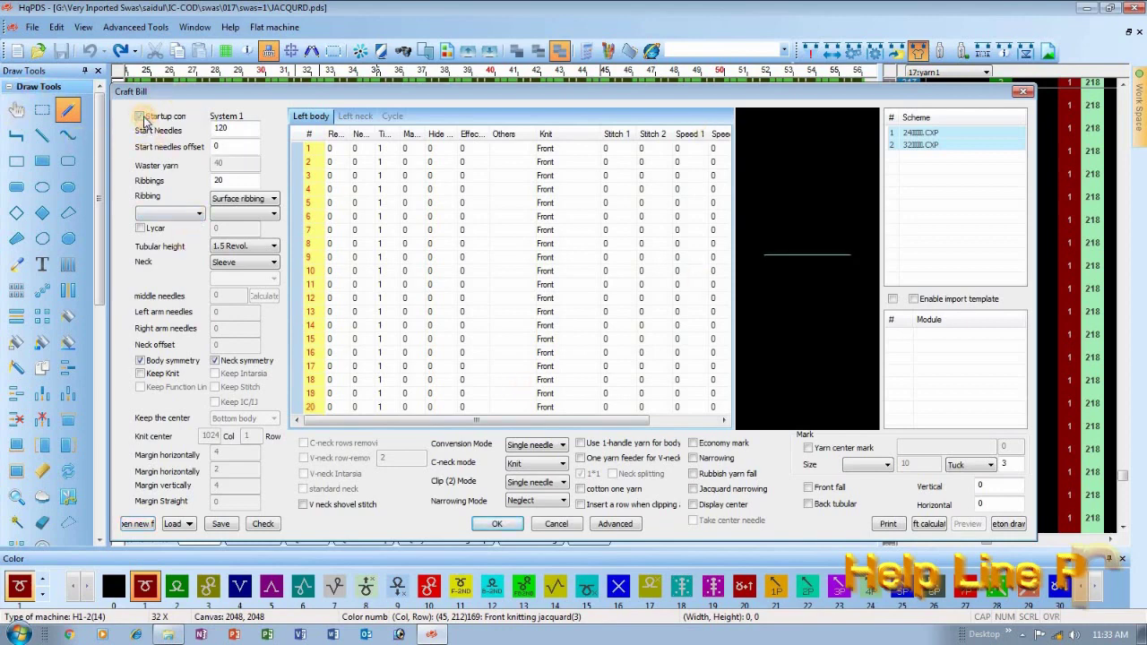
double_click(226, 128)
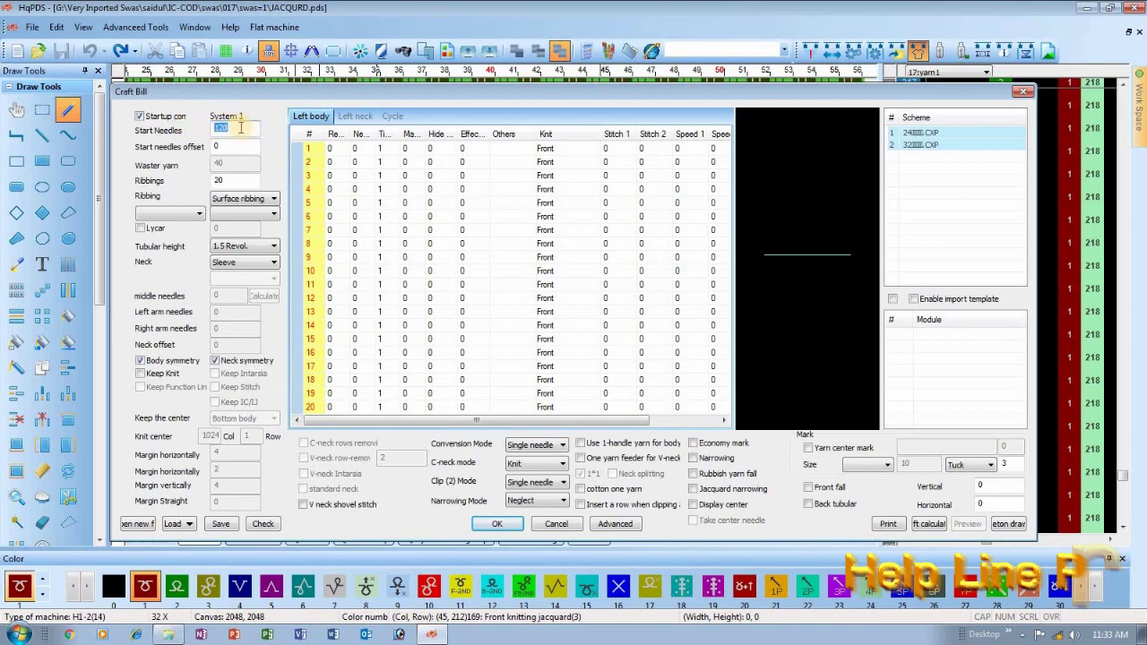
left_click_drag(333, 161, 341, 230)
left_click(349, 287)
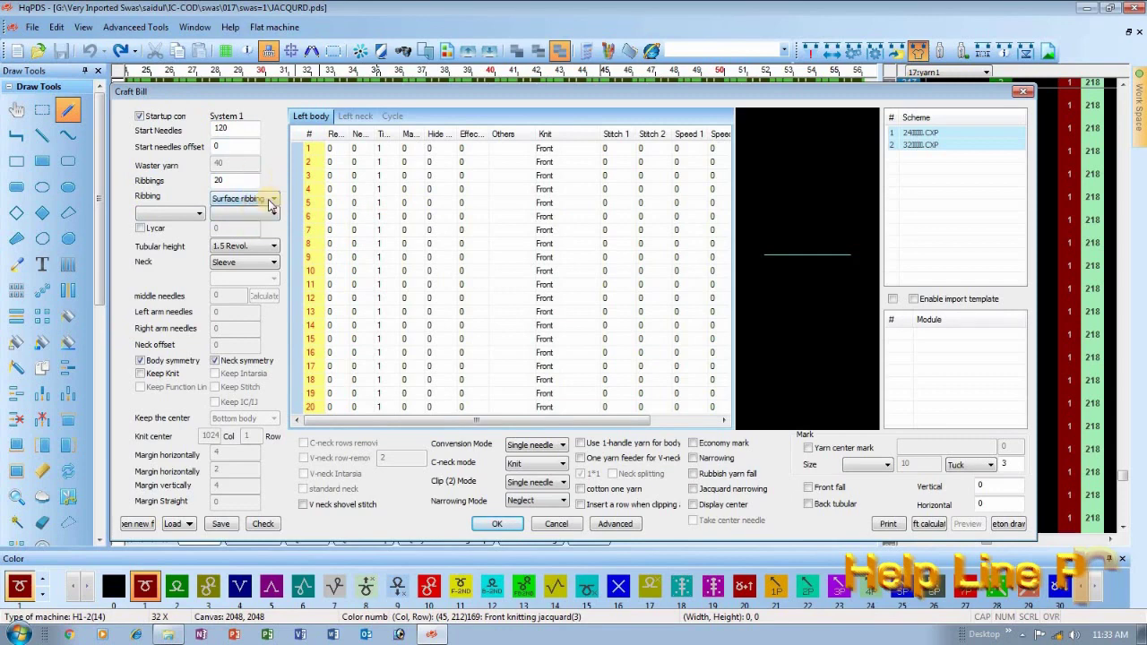
- Set the craft bill's ribbing transition to Common knit and its tubular height to 1.5 Revol
left_click(198, 215)
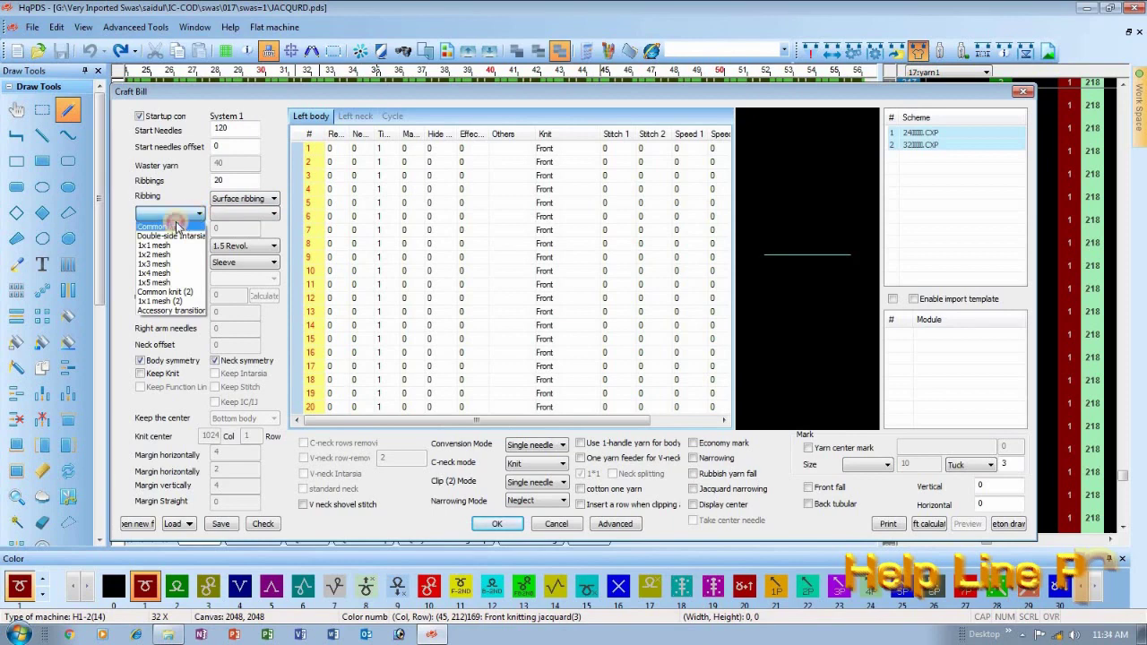
left_click(166, 227)
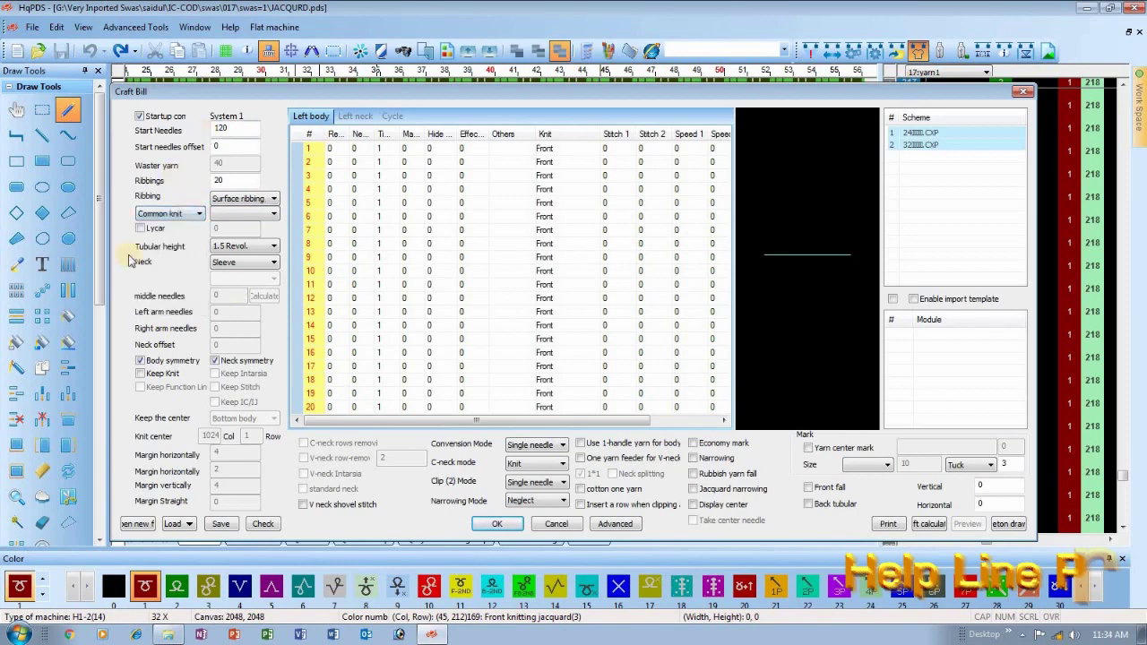
left_click(262, 247)
left_click(253, 259)
- Enable 1-handle yarn for body, one yarn feeder for V-neck, cotton one yarn, and inserting a row when clipping
left_click(580, 443)
left_click(580, 458)
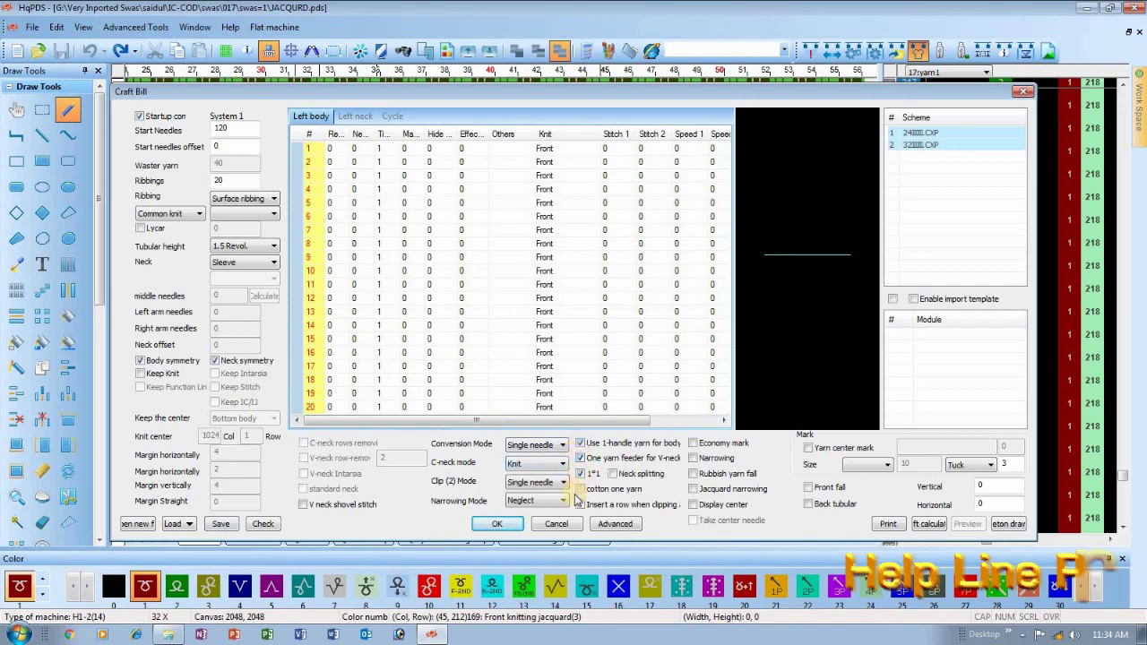
left_click(579, 489)
left_click(580, 504)
- Set the conversion mode and Clip (2) mode to double needles, and the narrowing mode to Right
left_click(548, 445)
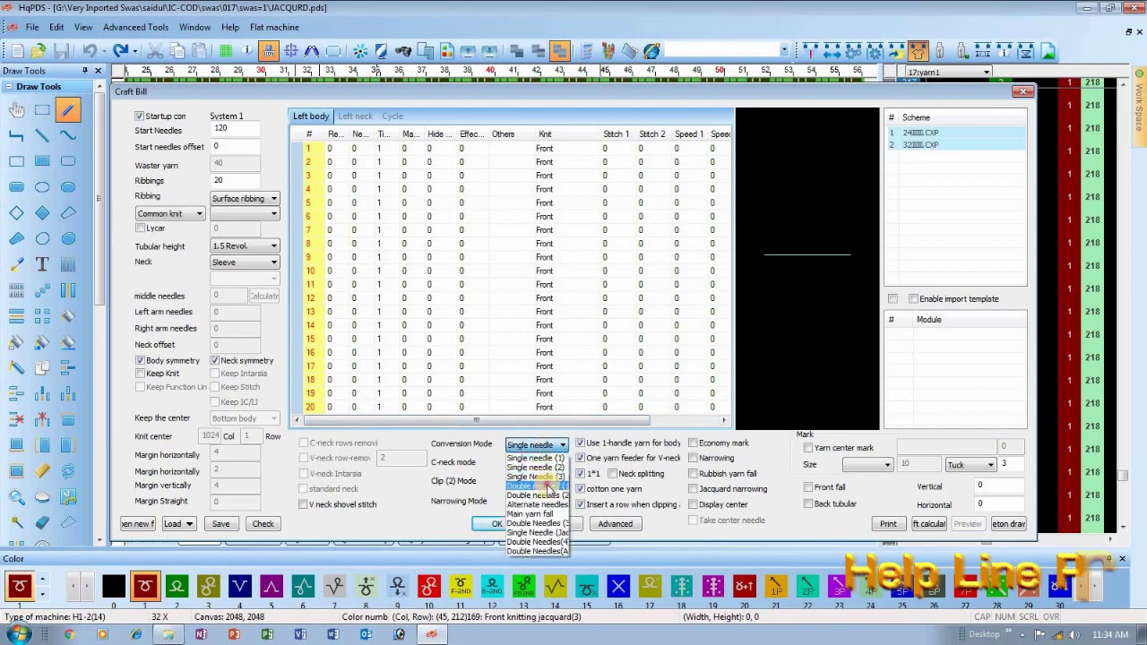
left_click(549, 475)
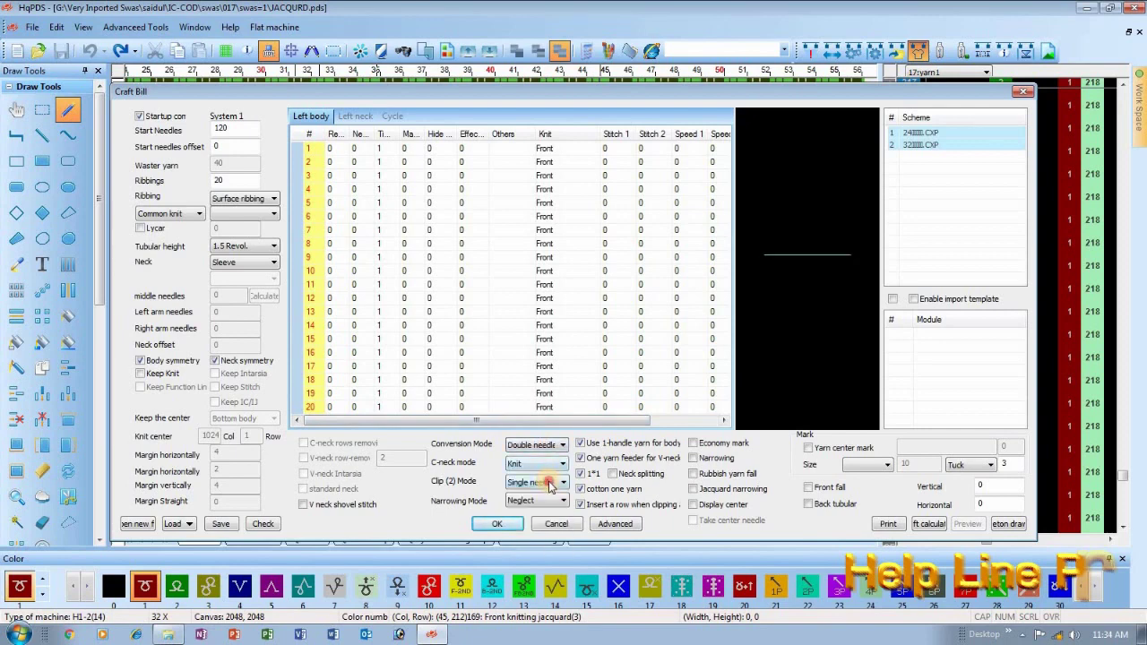
left_click(549, 482)
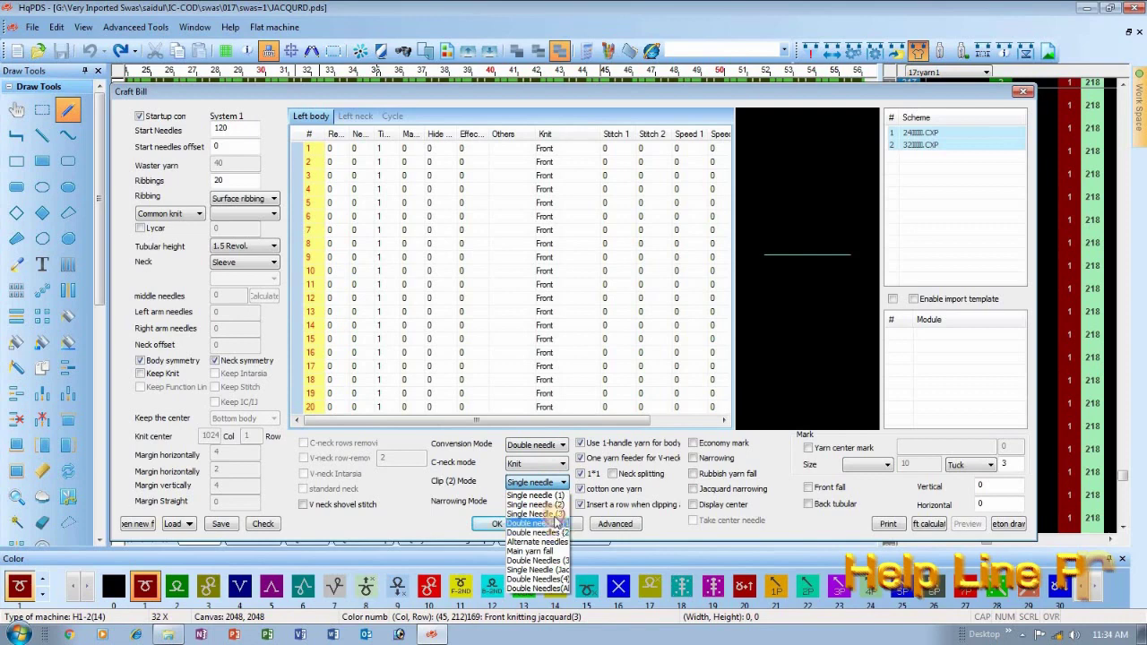
left_click(543, 524)
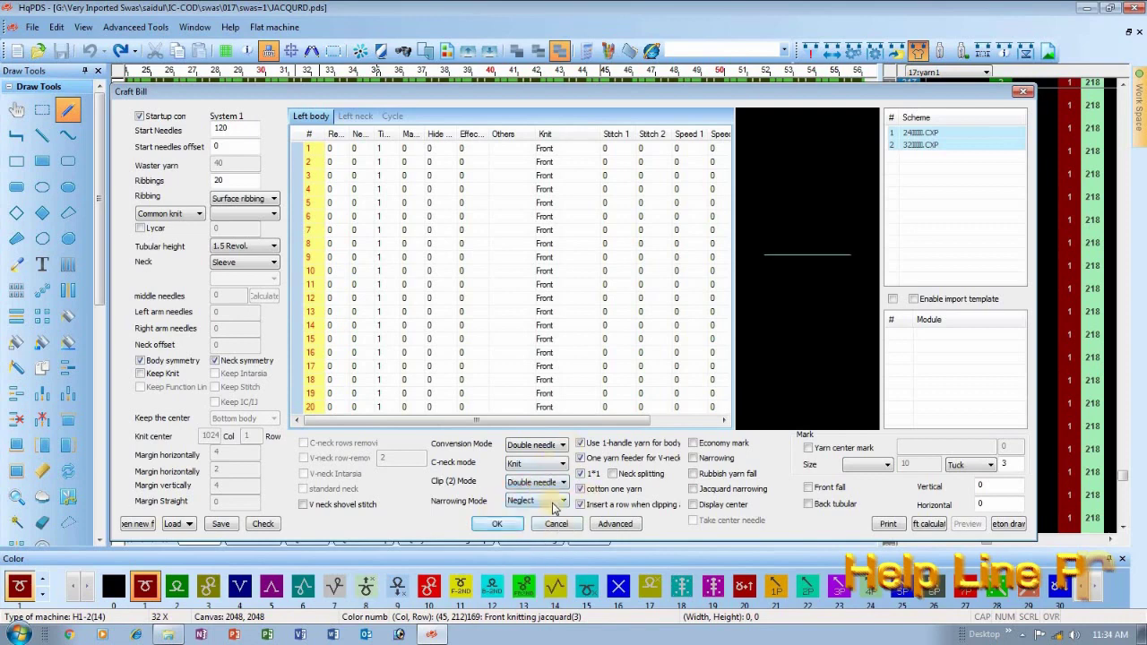
left_click(538, 502)
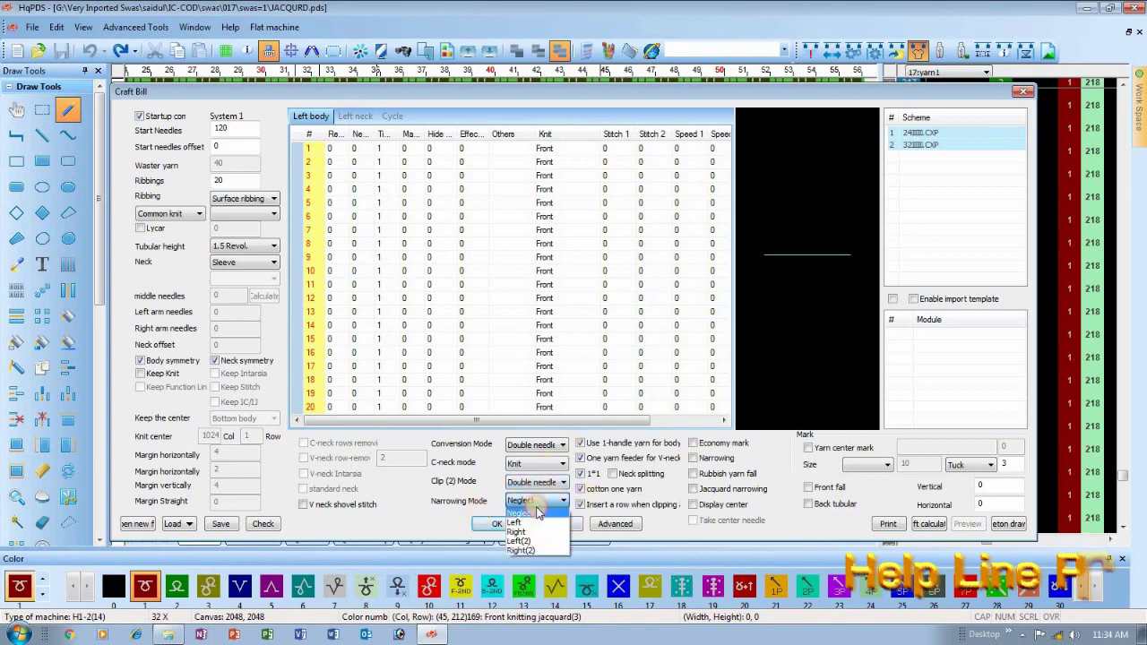
left_click(535, 532)
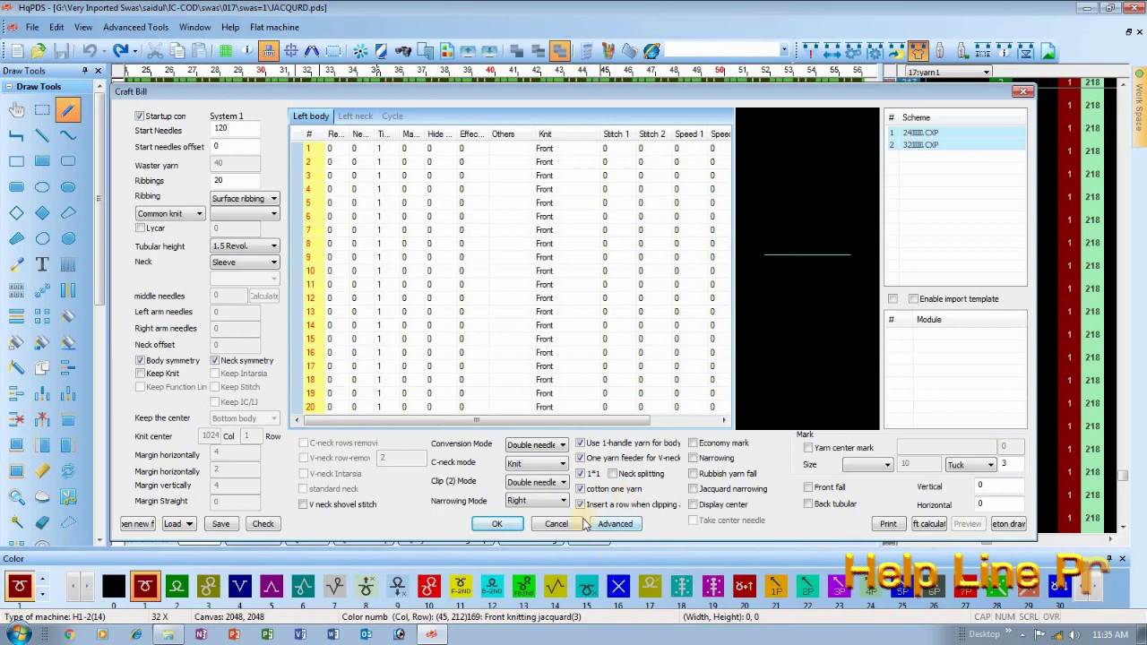
- Review the craft bill's advanced parameters for front knit, back knit, and yarn feeders and sections
left_click(616, 529)
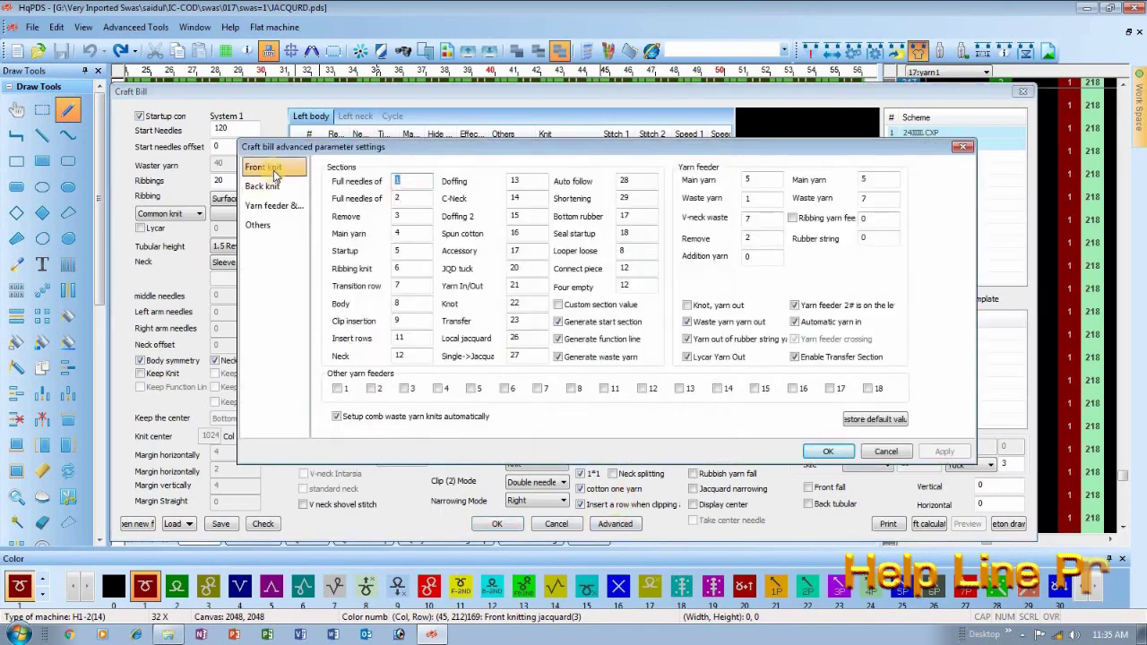
left_click(264, 166)
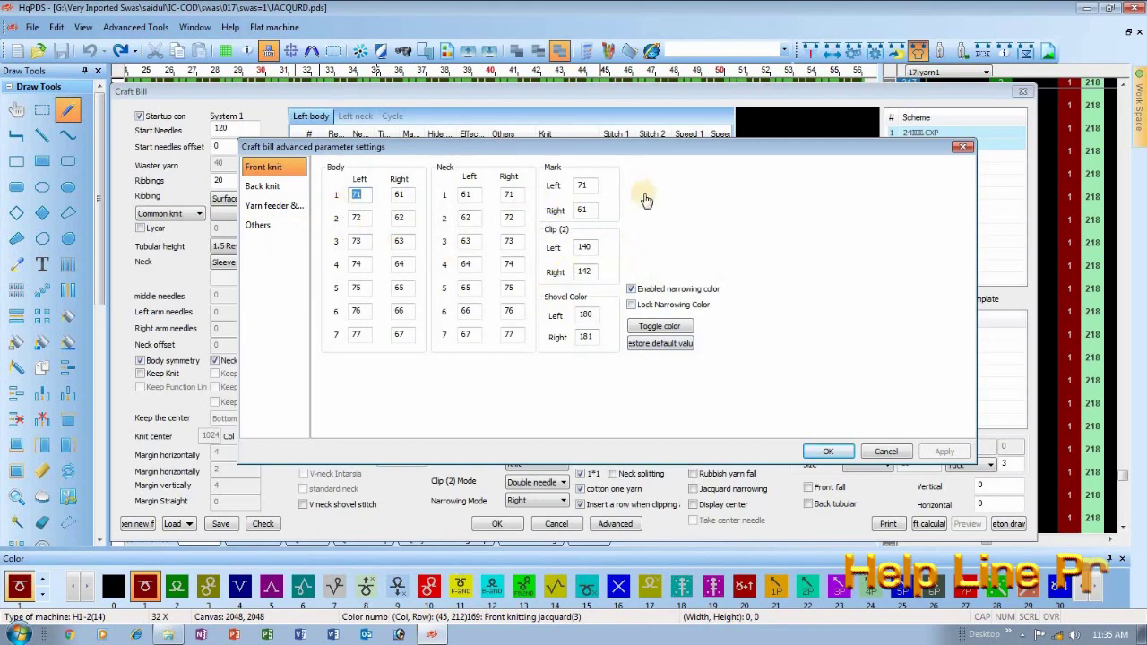
left_click(272, 186)
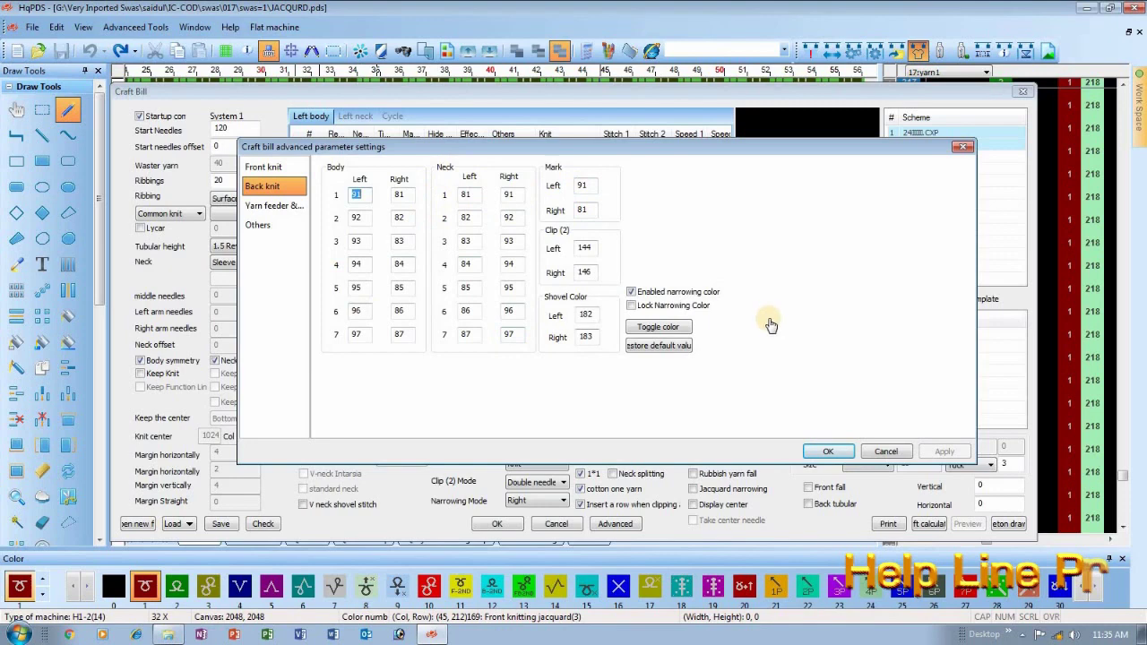
left_click(275, 207)
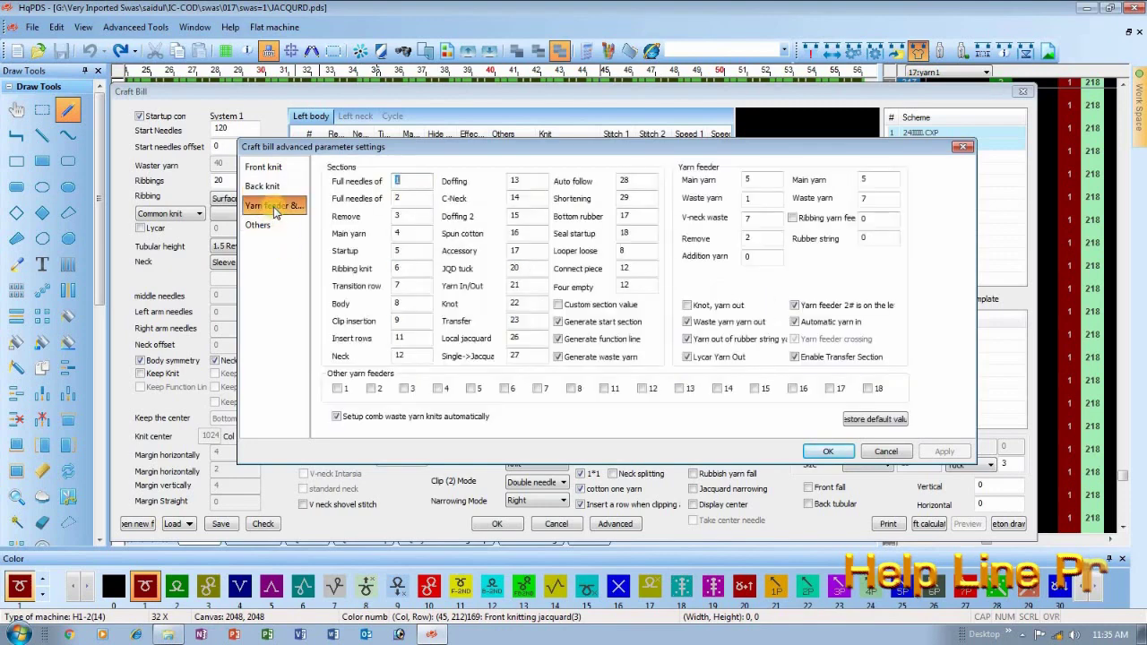
left_click(408, 198)
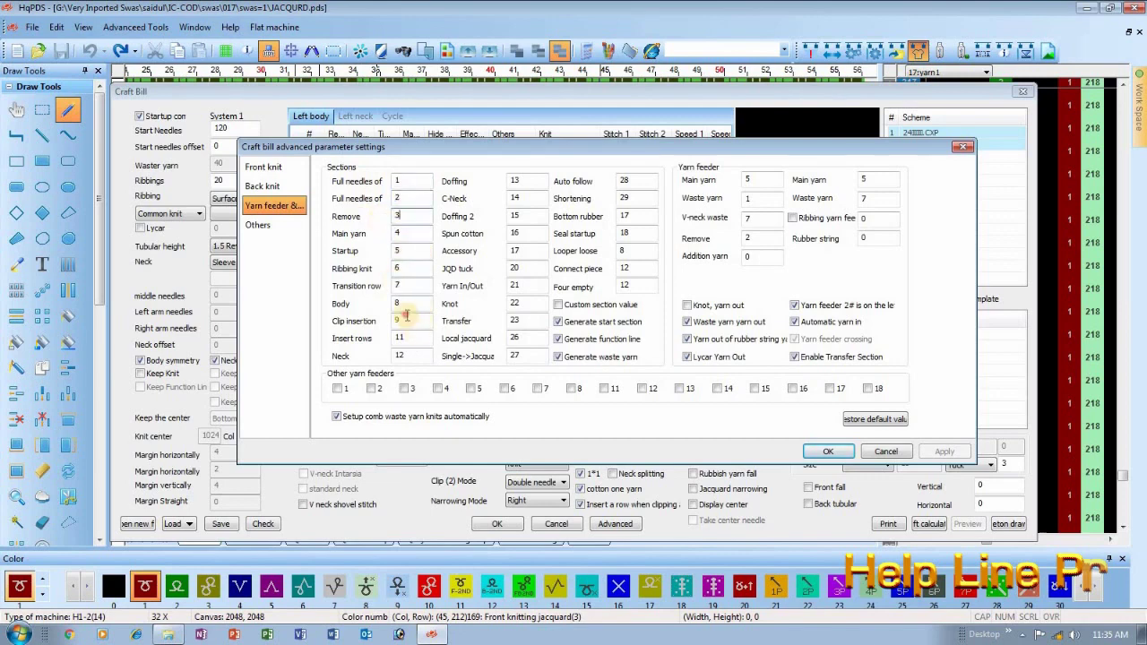
left_click(401, 355)
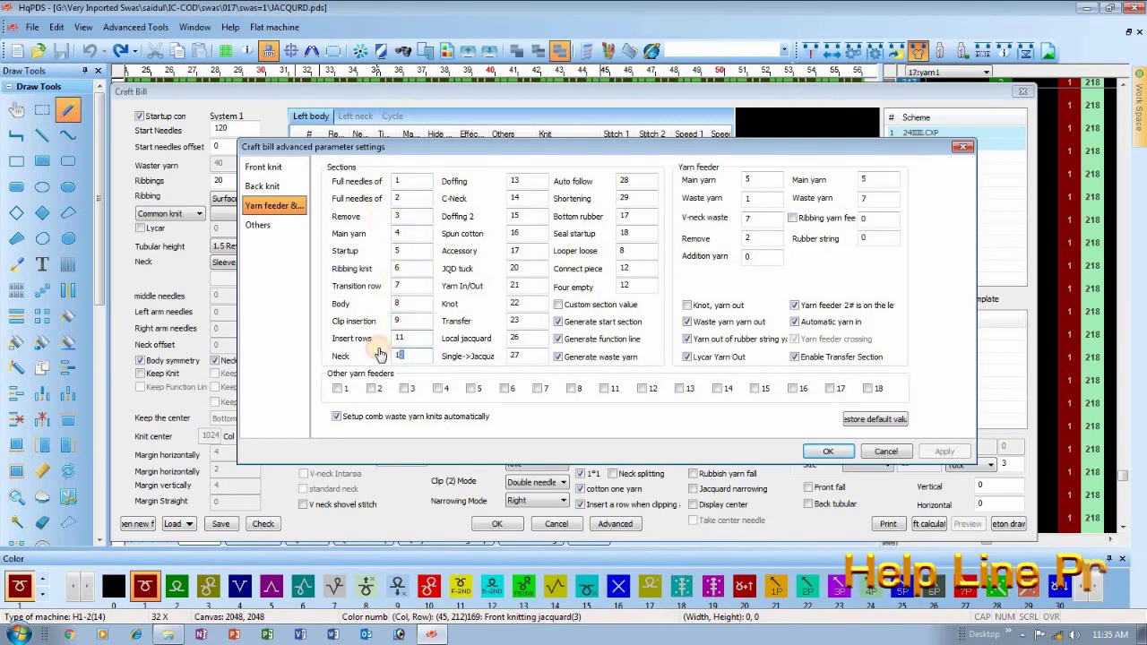
- Set the Doffing section number to 15 in the craft bill's advanced parameters
left_click(526, 182)
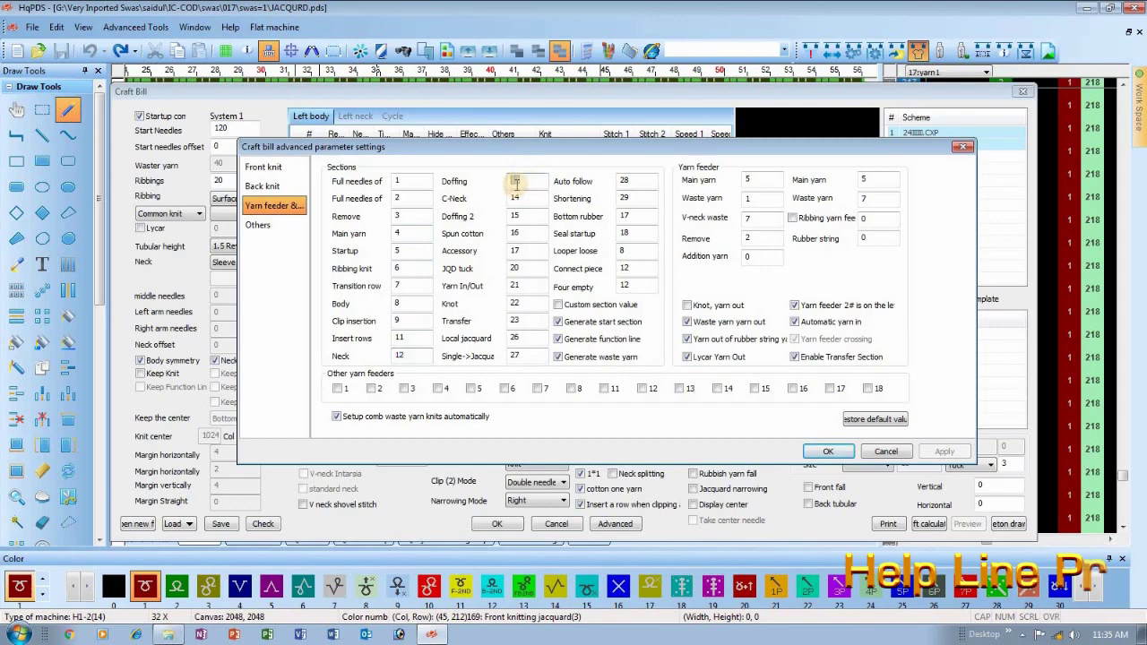
type("15")
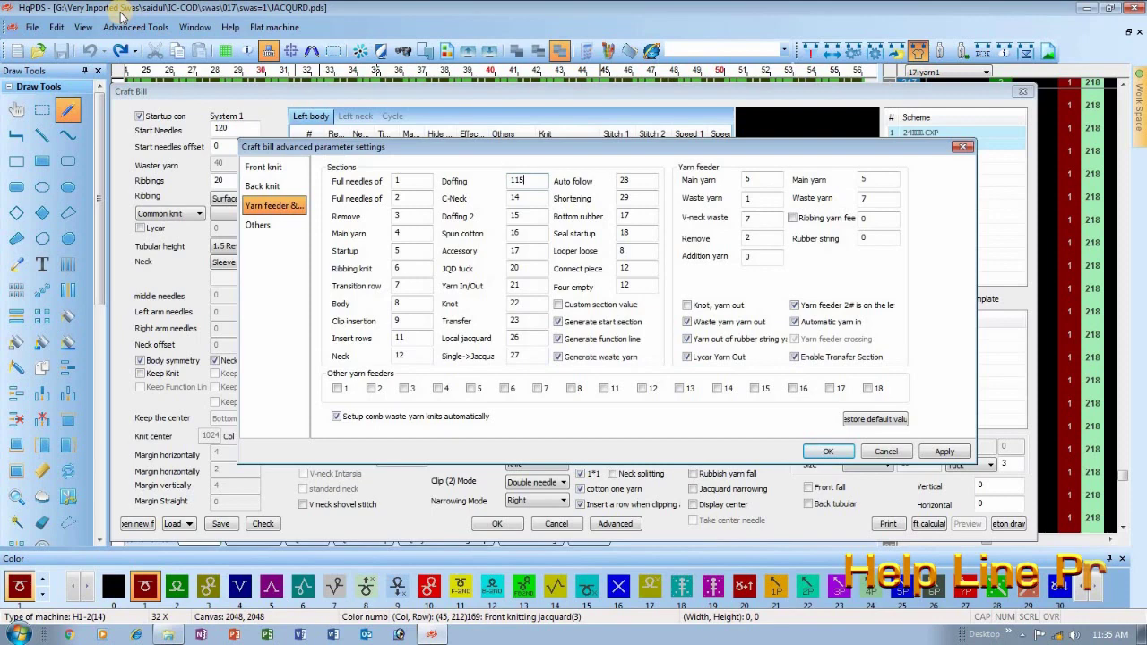
double_click(514, 180)
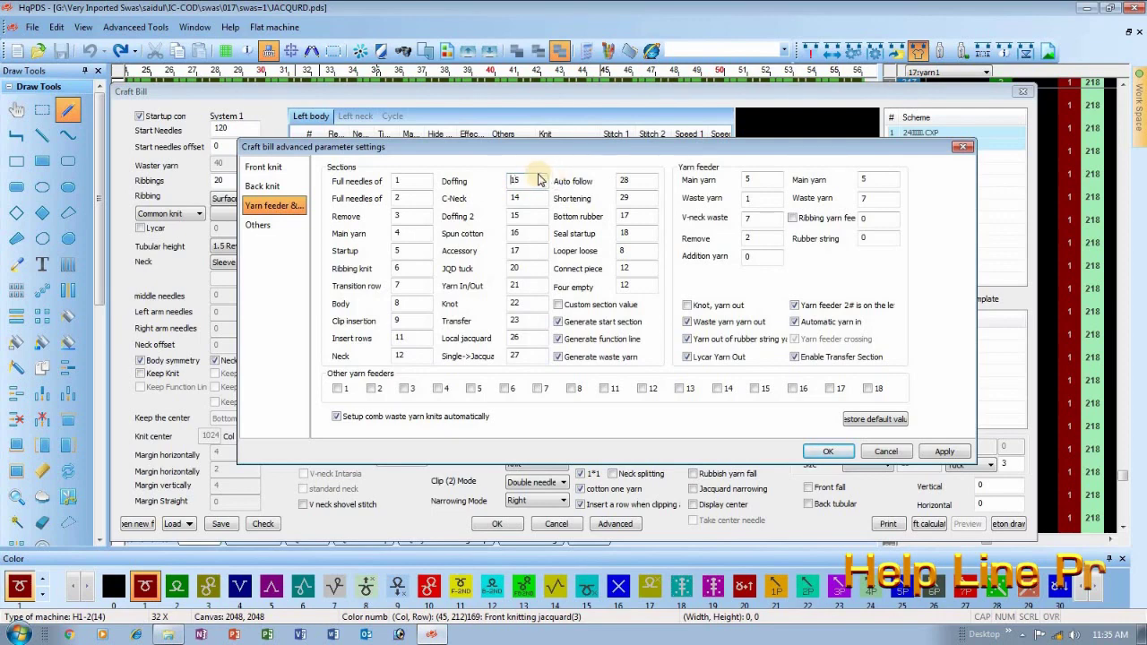
left_click(532, 180)
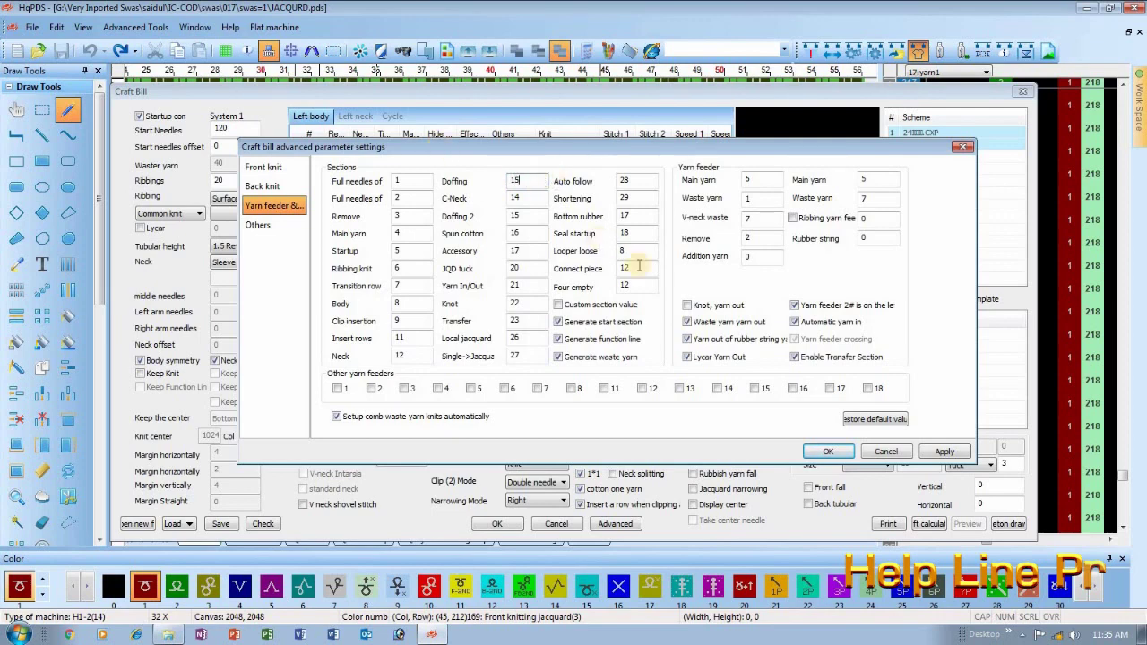
left_click(527, 218)
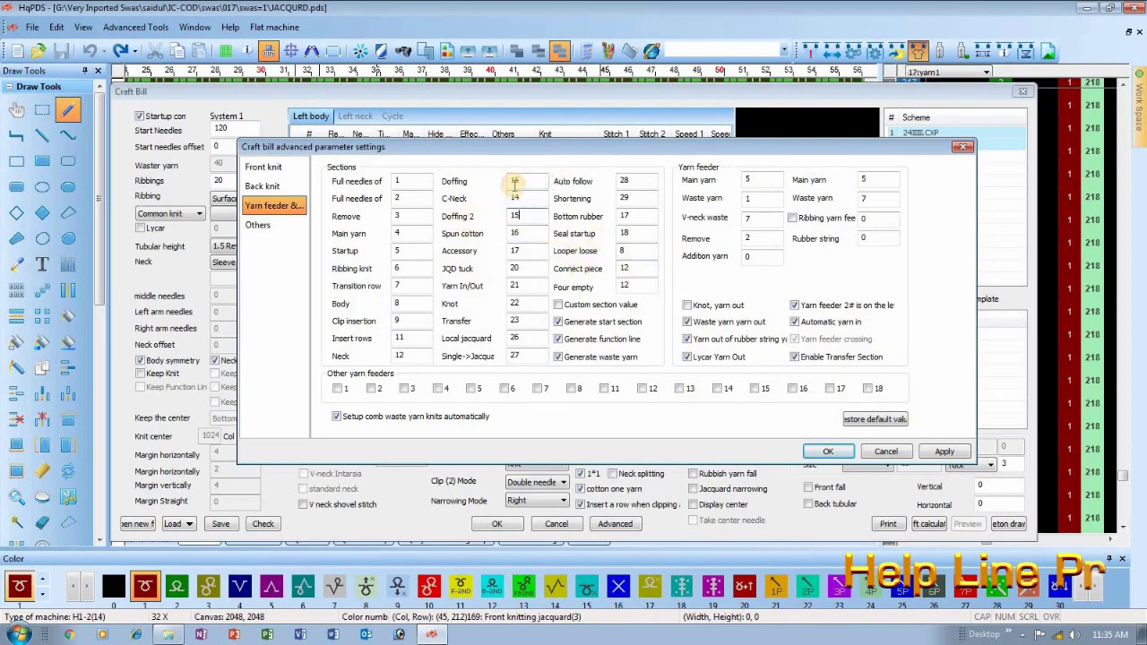
double_click(520, 180)
key("BackSpace")
type("15")
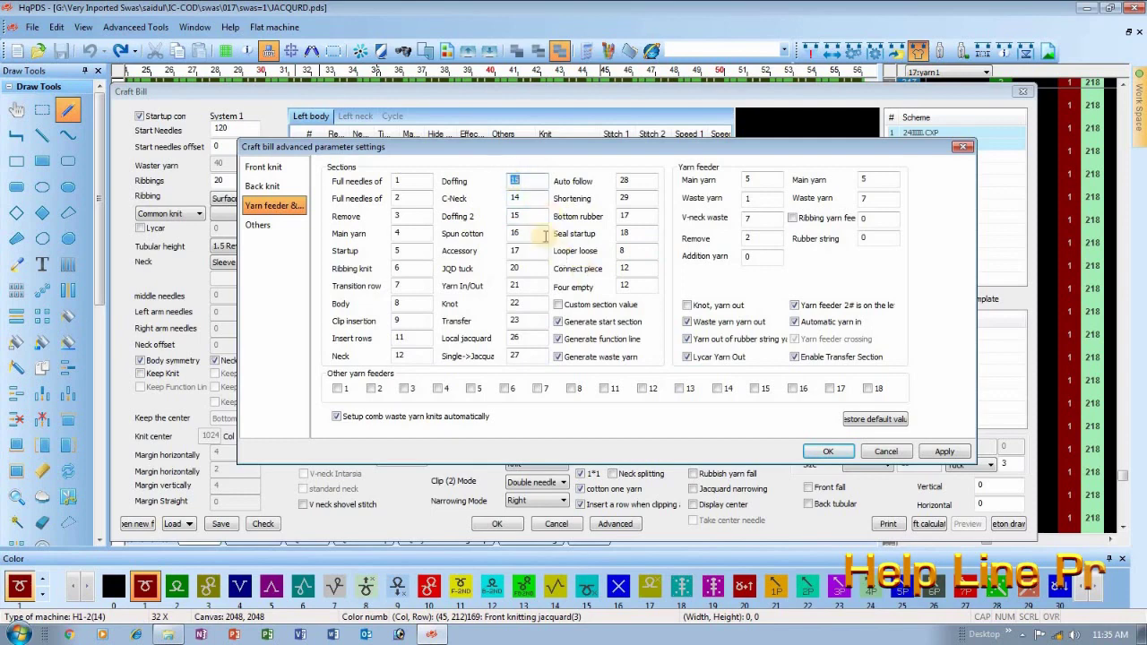
double_click(532, 179)
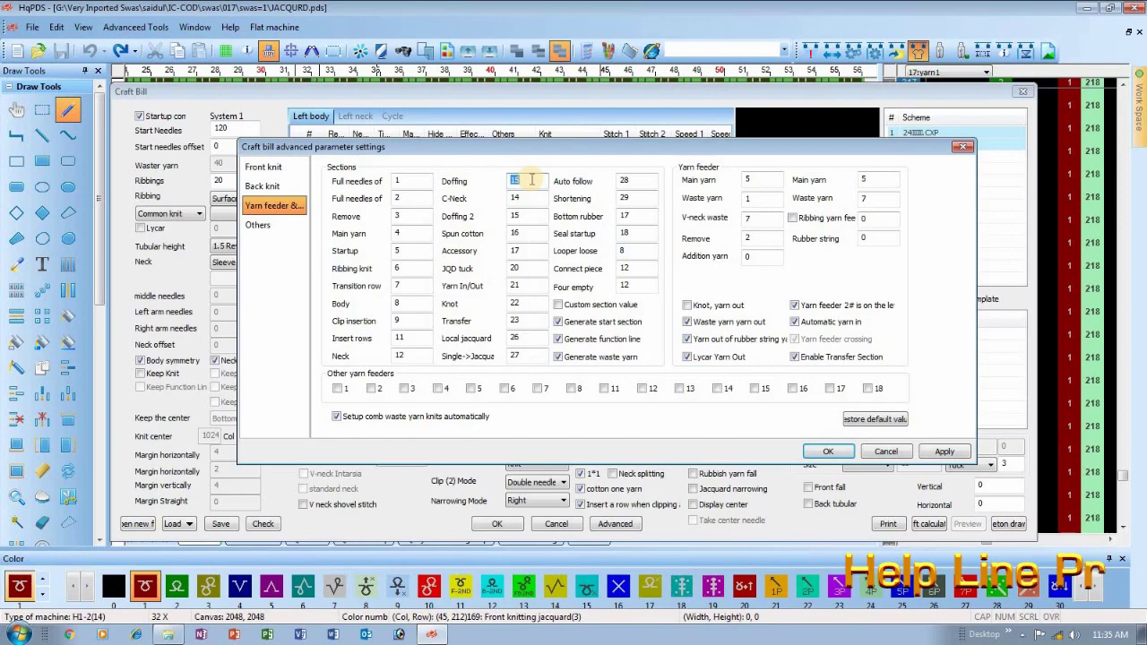
left_click(517, 184)
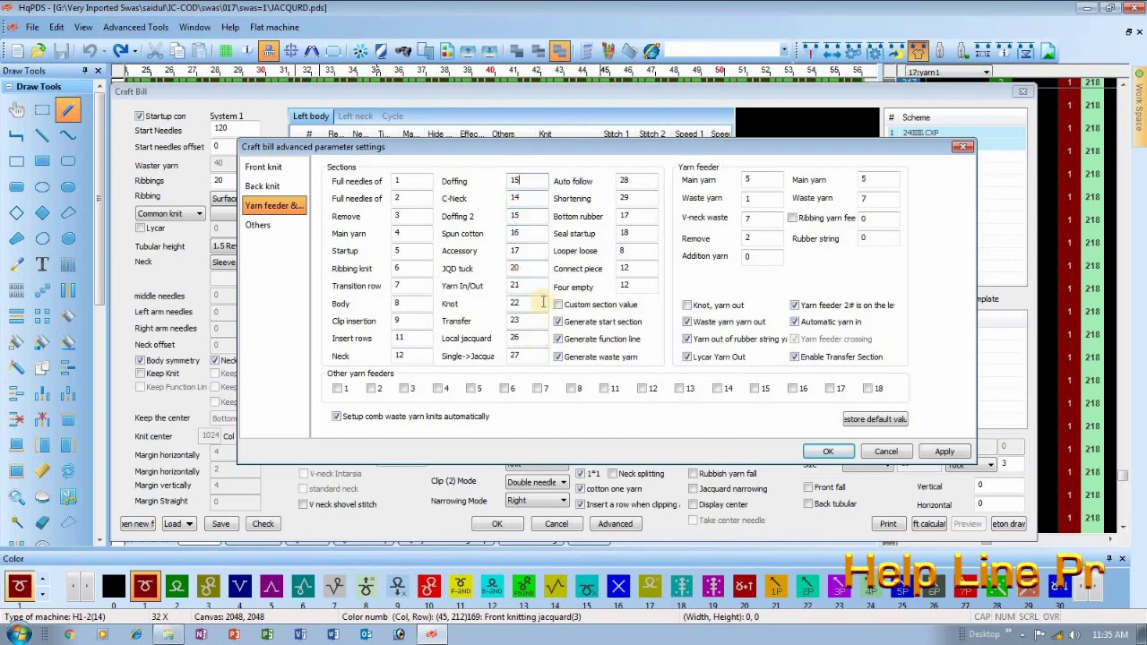
- Set the Local jacquard section number to 8
left_click(521, 284)
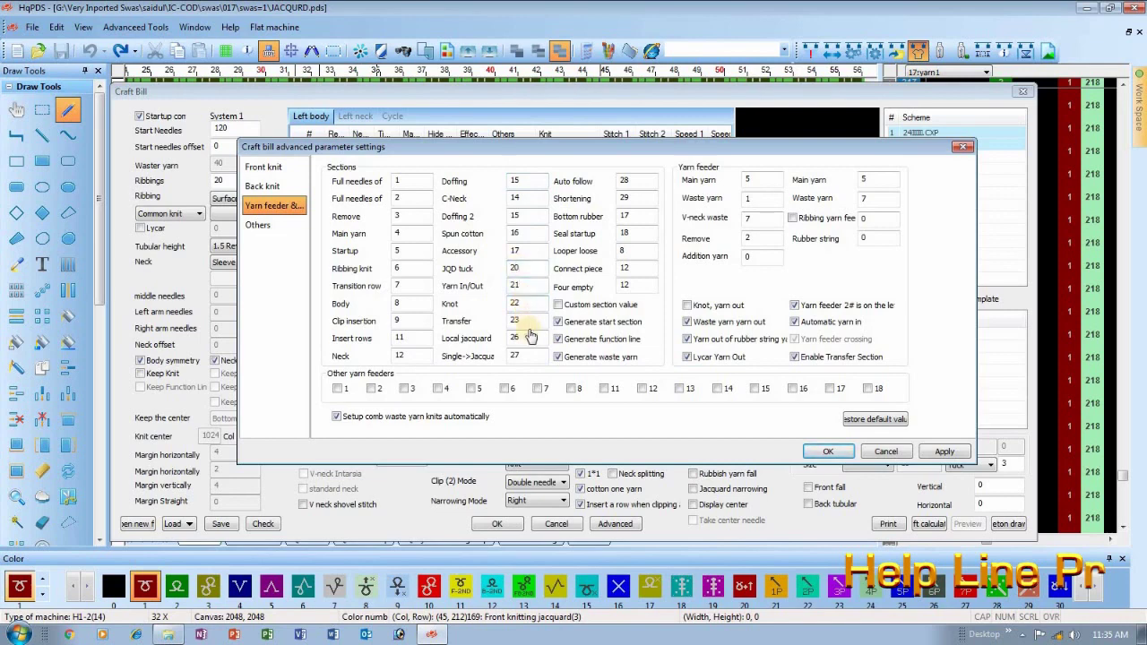
left_click(528, 320)
double_click(523, 337)
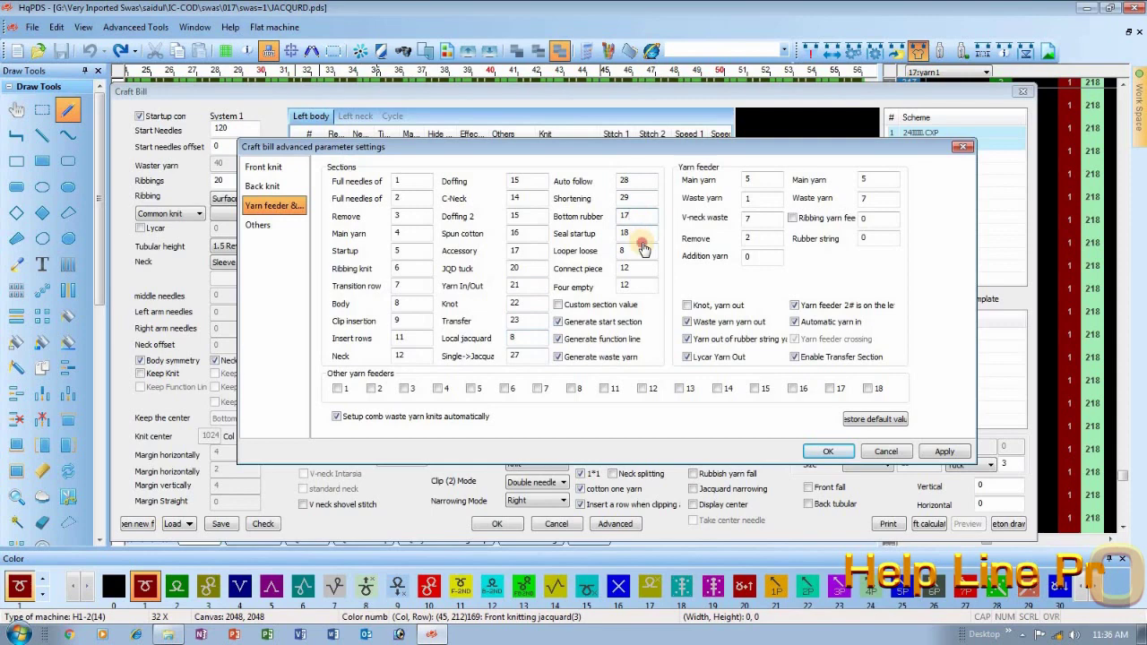
- Review the yarn feeder assignments for main yarn, waste yarn, V-neck waste, remove and ribbing, plus the automatic yarn-in option
double_click(749, 182)
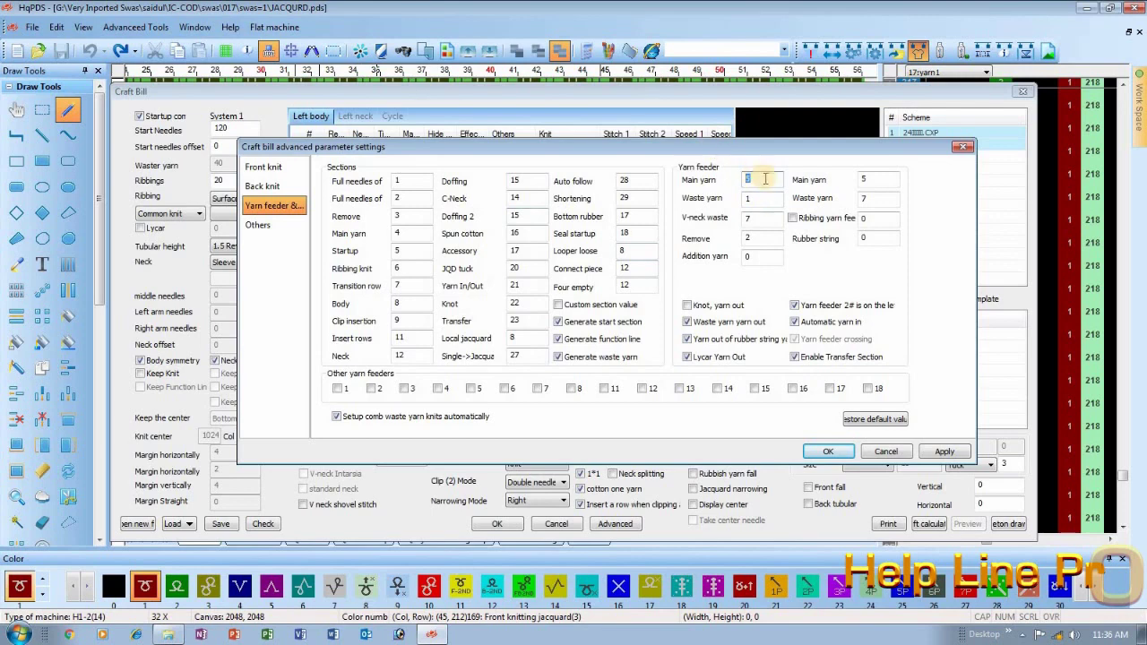
type("8")
left_click(866, 179)
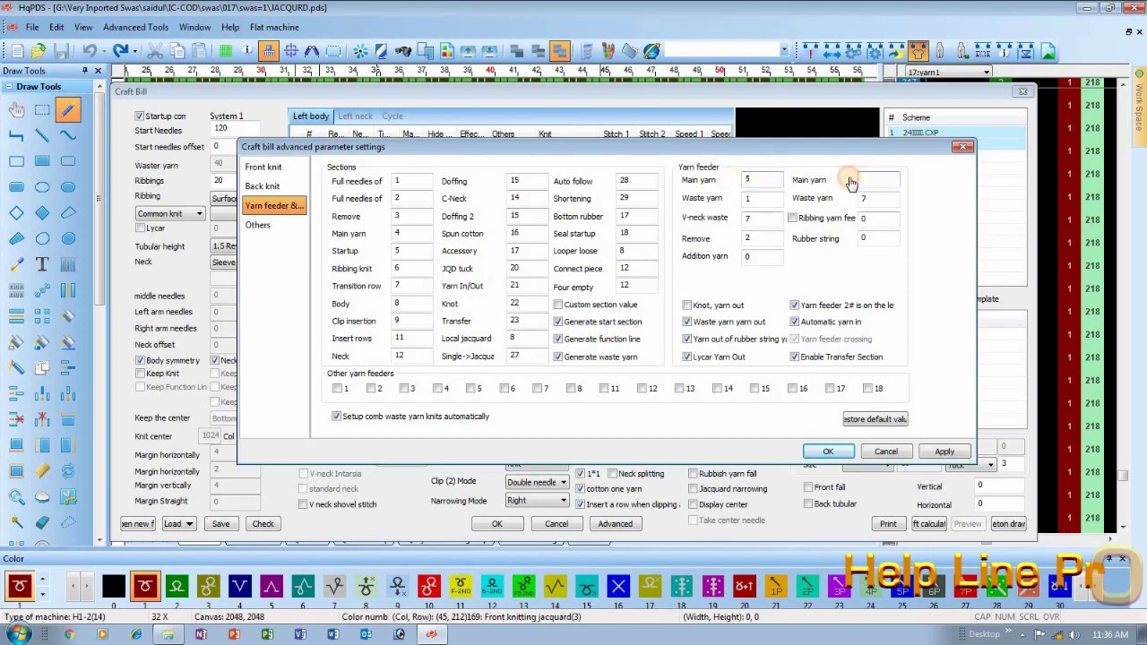
left_click(751, 198)
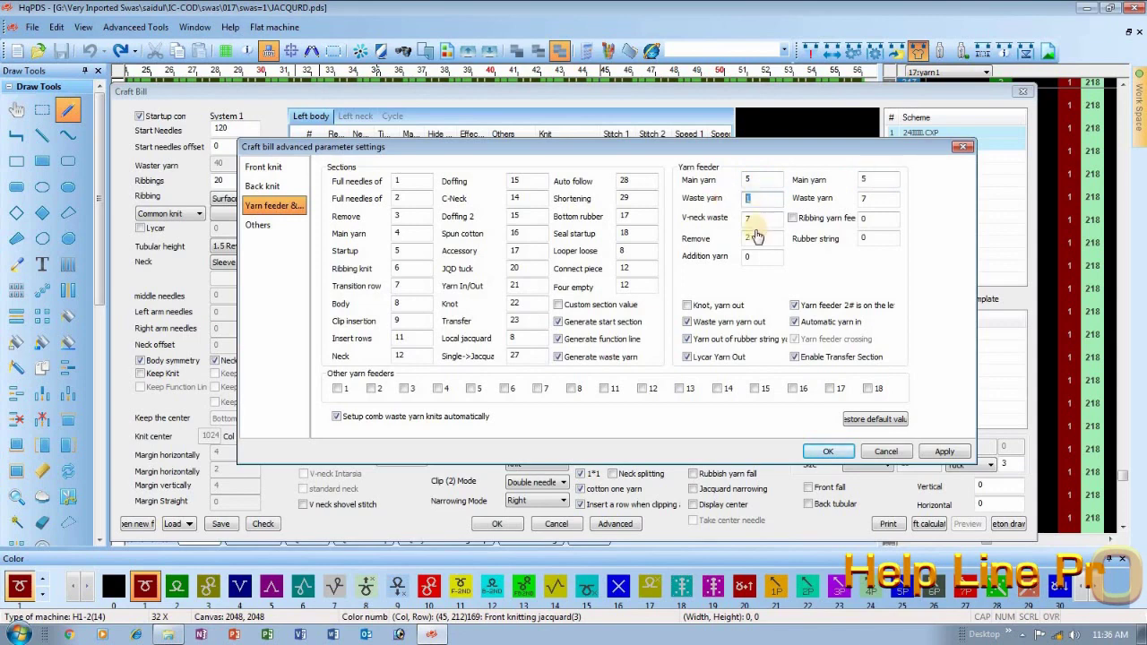
left_click(753, 218)
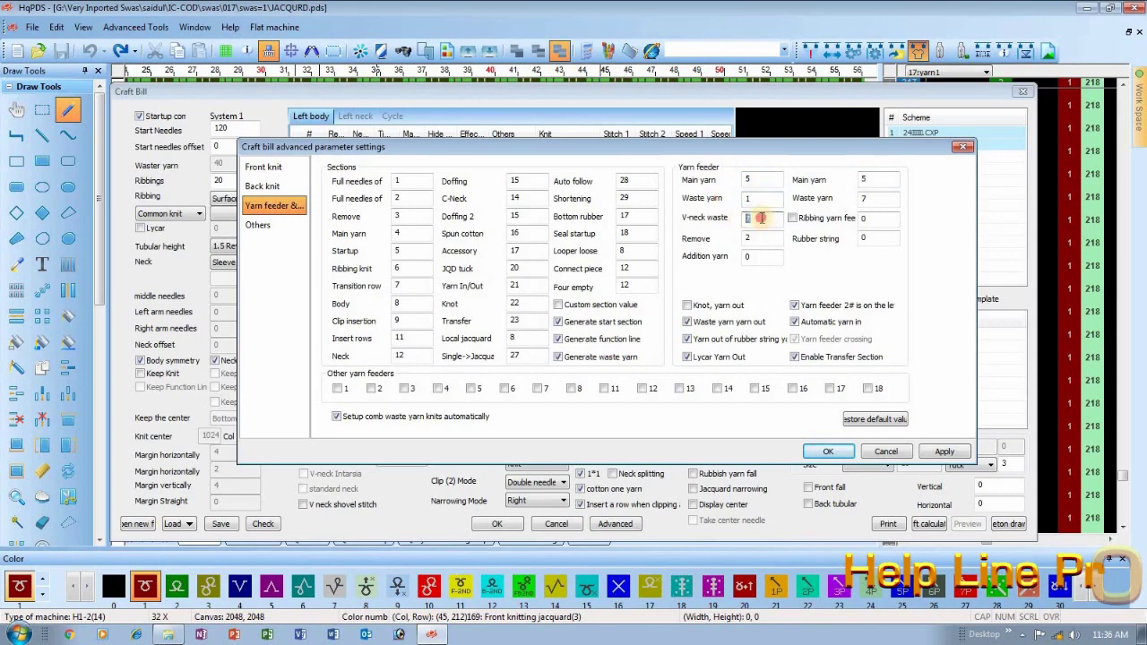
left_click(753, 239)
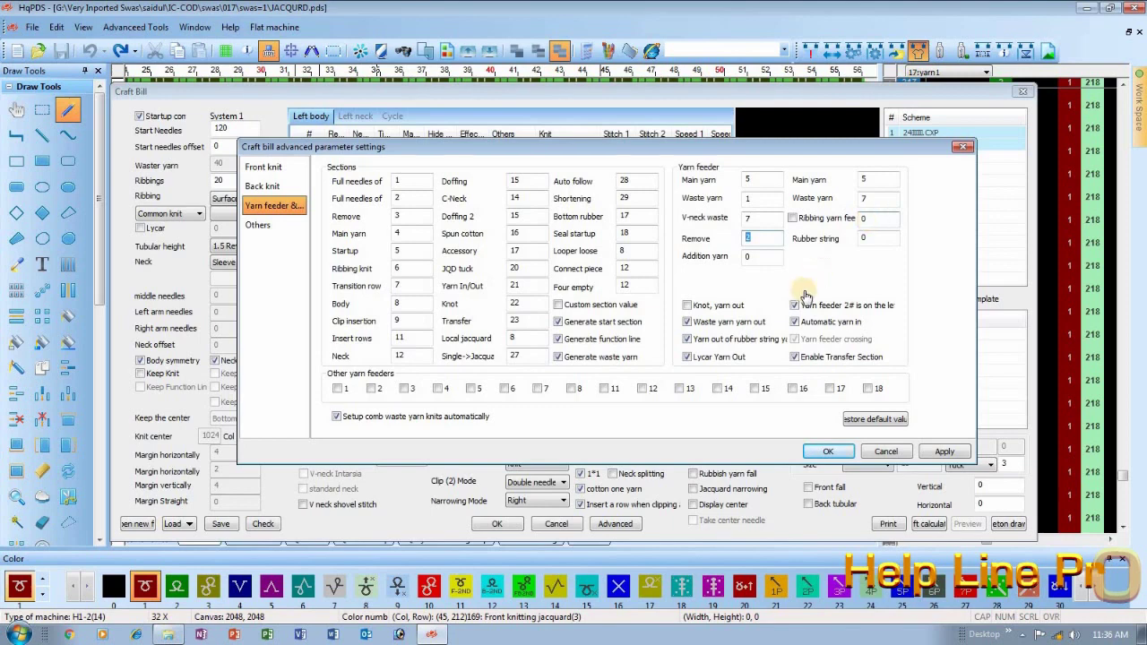
left_click(876, 220)
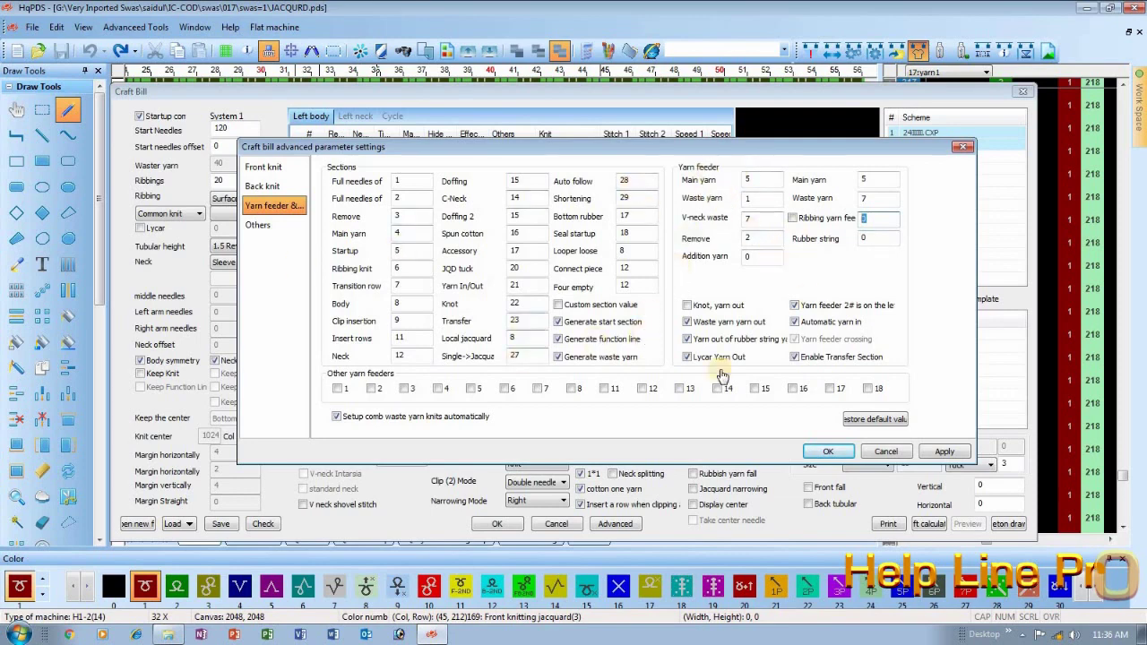
left_click(794, 323)
left_click(795, 323)
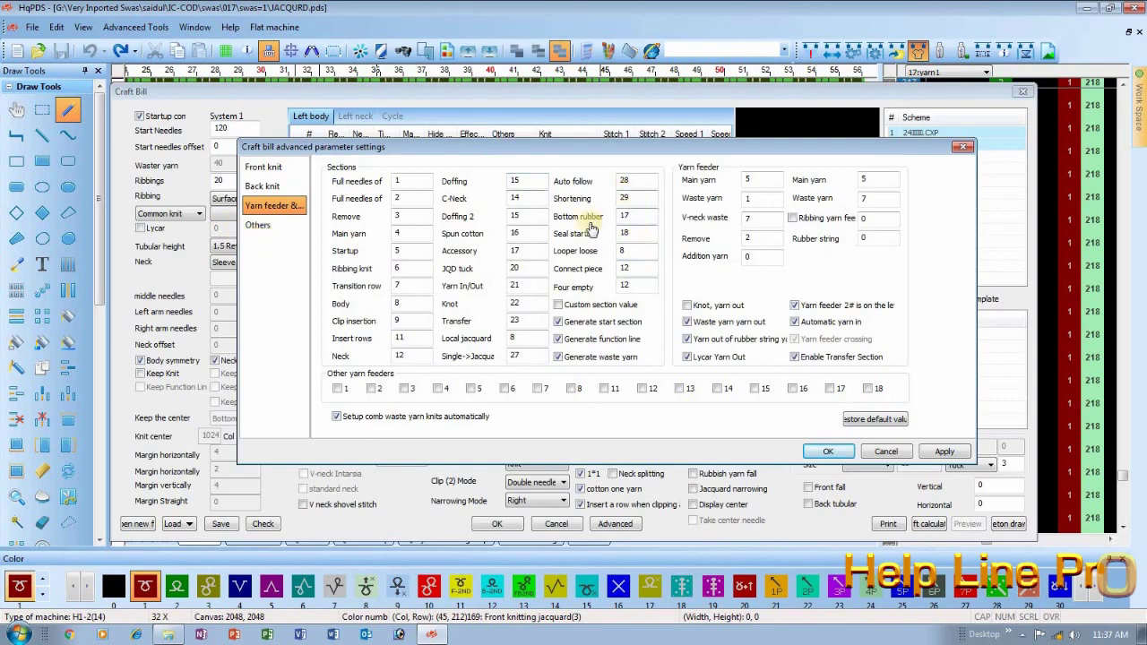
- Review the craft bill's other advanced parameters, including minimum tuck needles, automatic hiding, separate transition and both clip heights
left_click(258, 225)
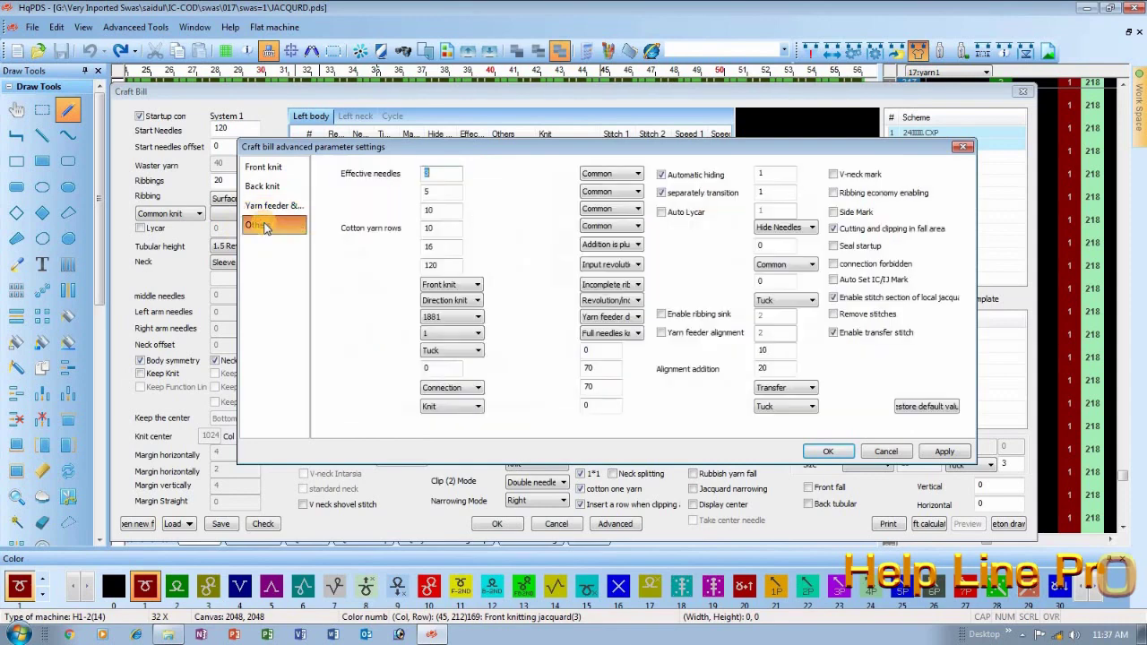
left_click(453, 189)
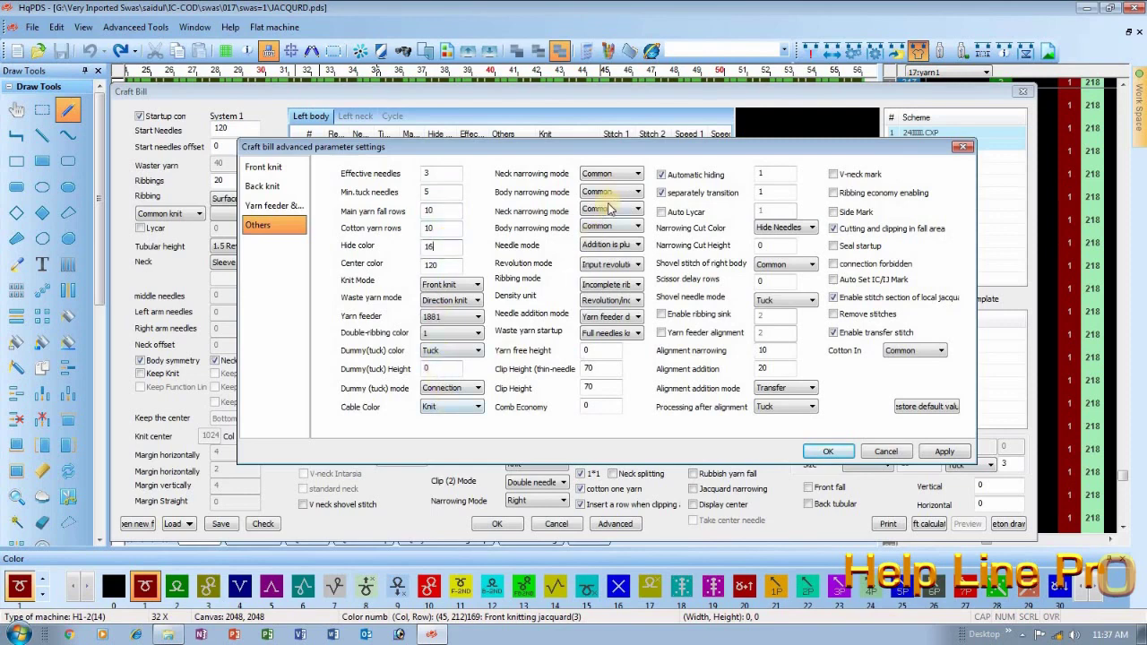
left_click(762, 175)
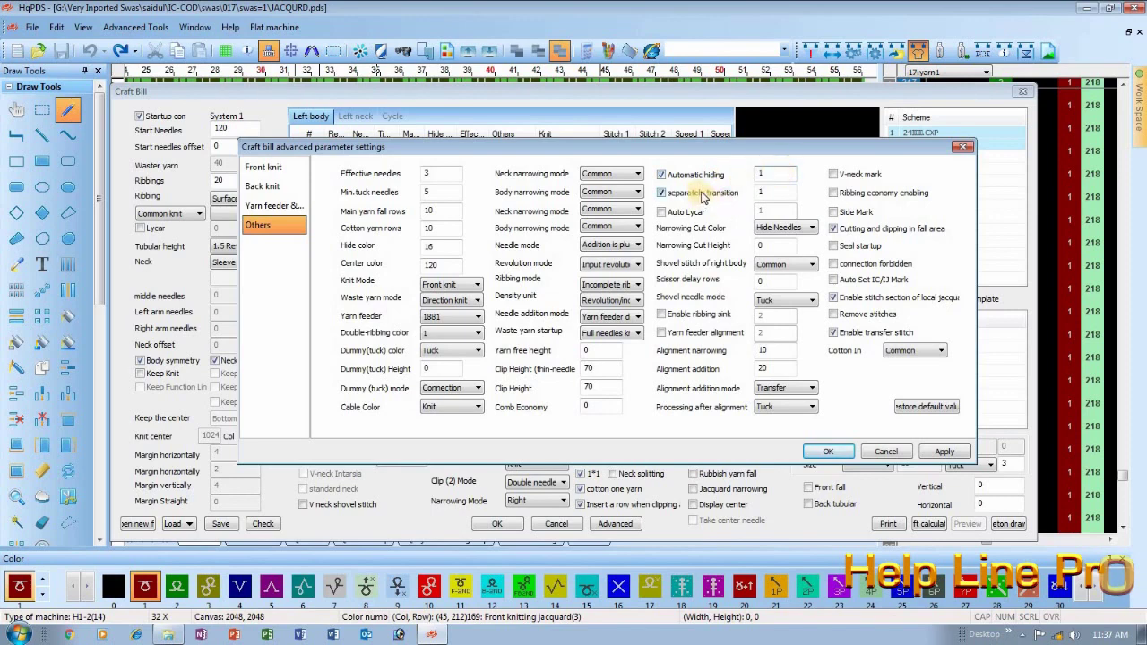
left_click(661, 192)
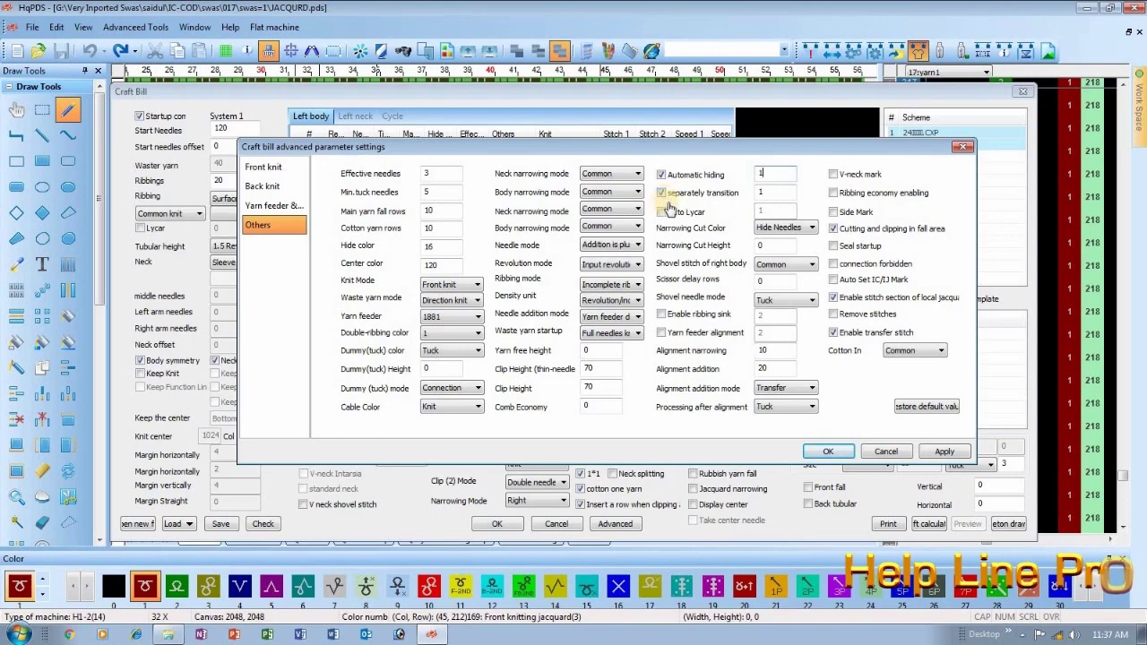
left_click(761, 193)
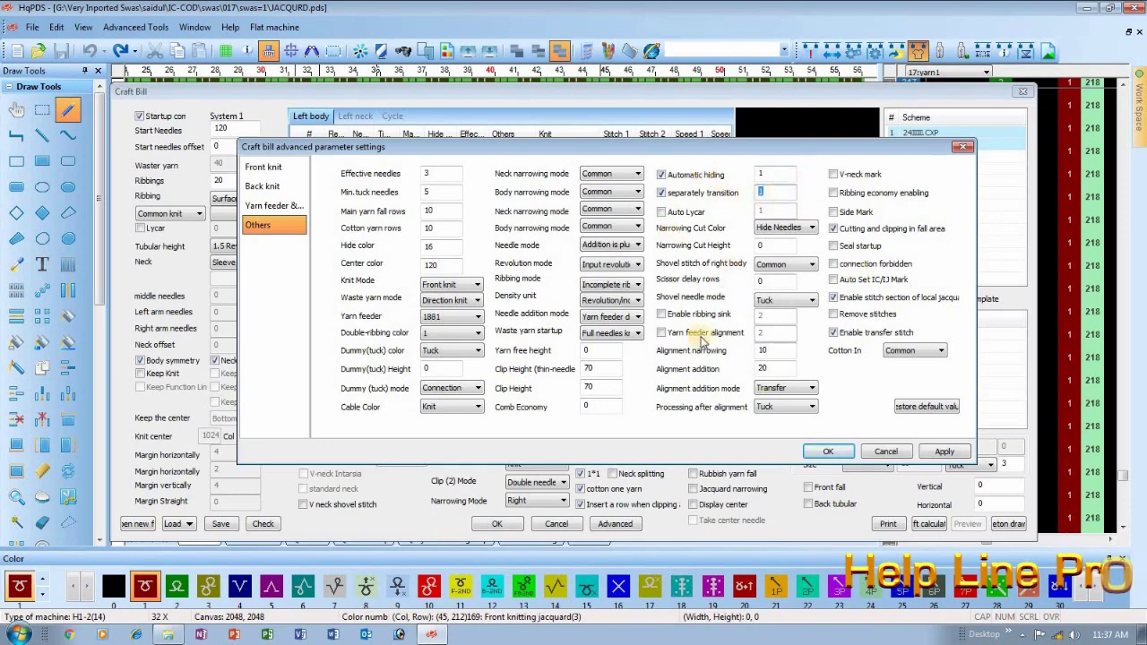
double_click(600, 370)
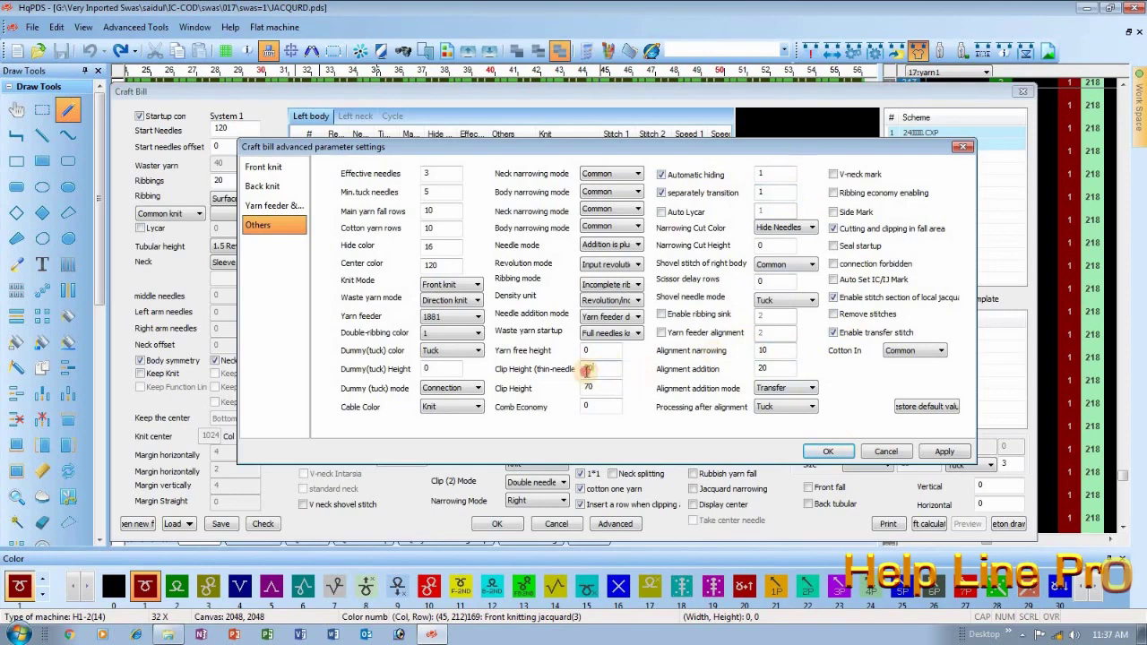
double_click(613, 389)
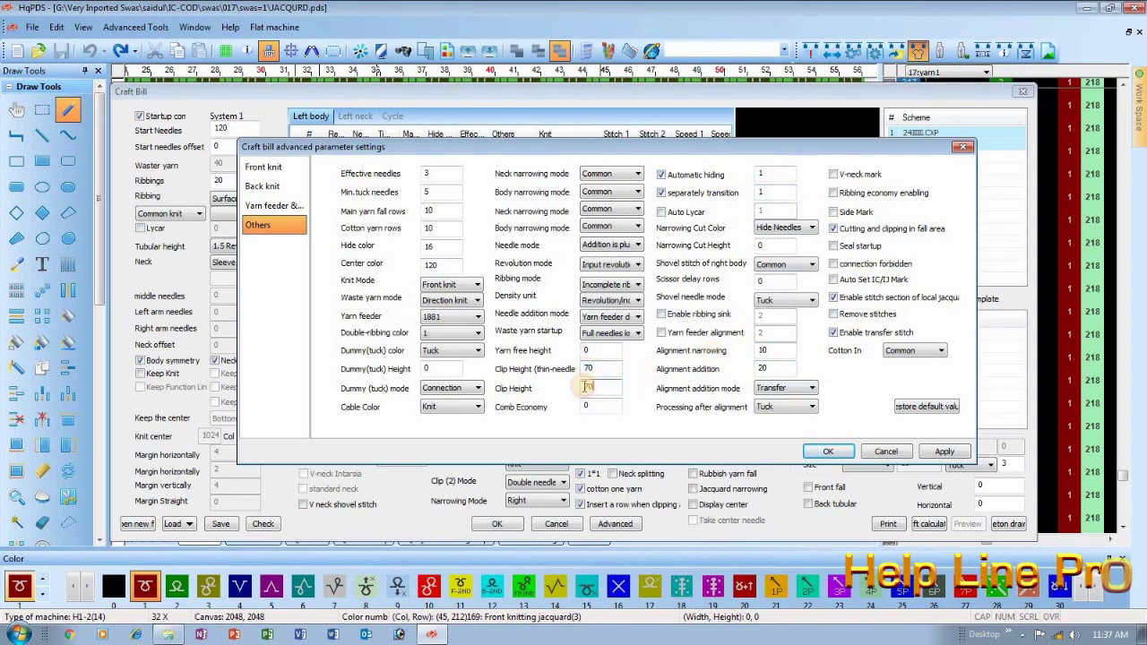
double_click(591, 368)
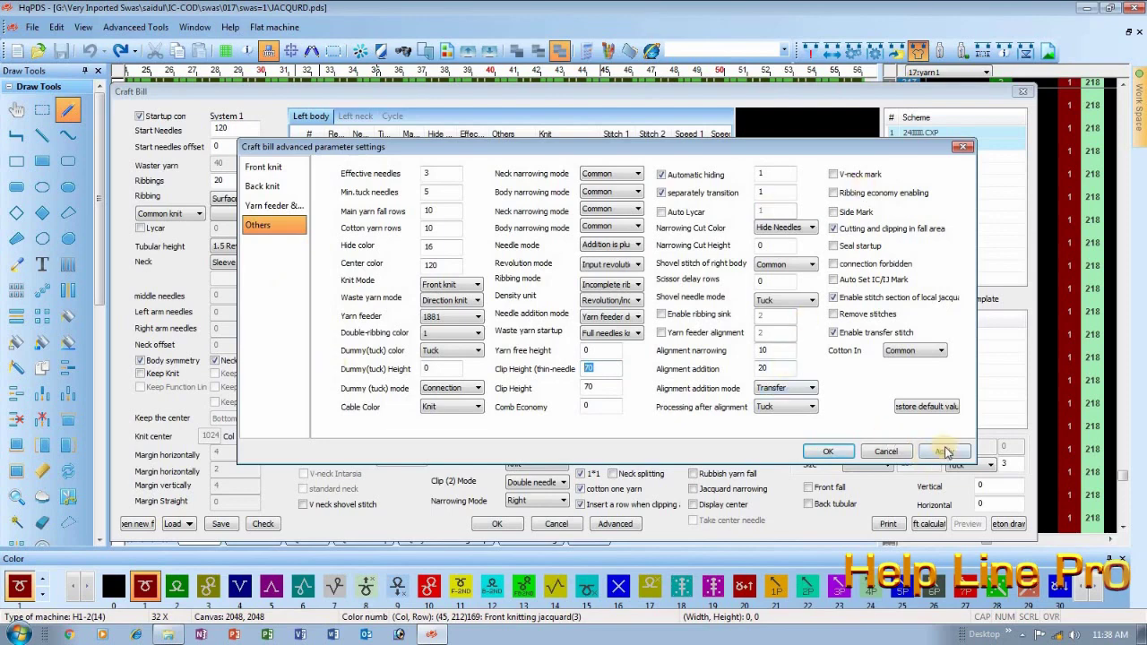
- Accept the advanced parameter settings and confirm the craft bill to generate the pattern on the canvas
left_click(828, 452)
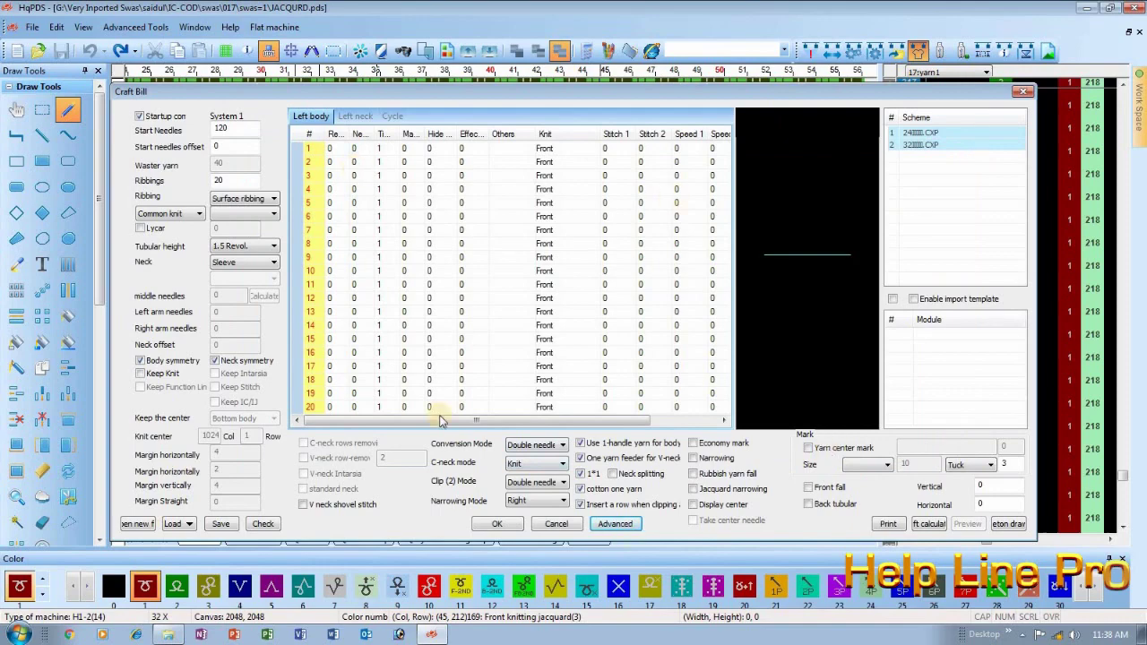
left_click(484, 526)
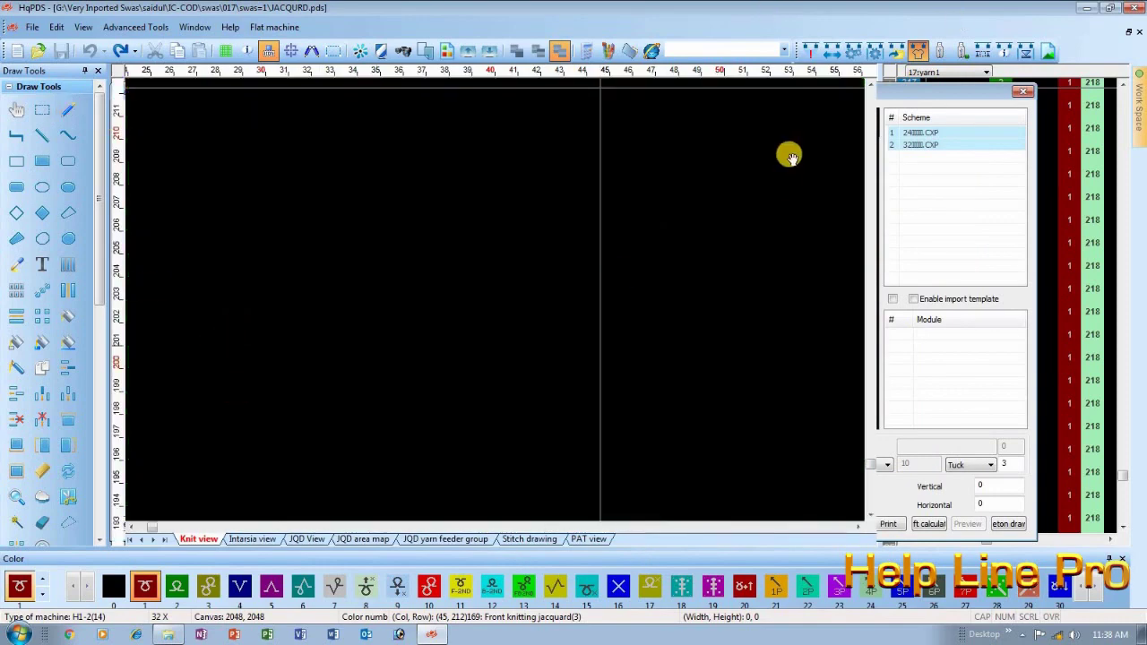
scroll(343, 403, "down", 1)
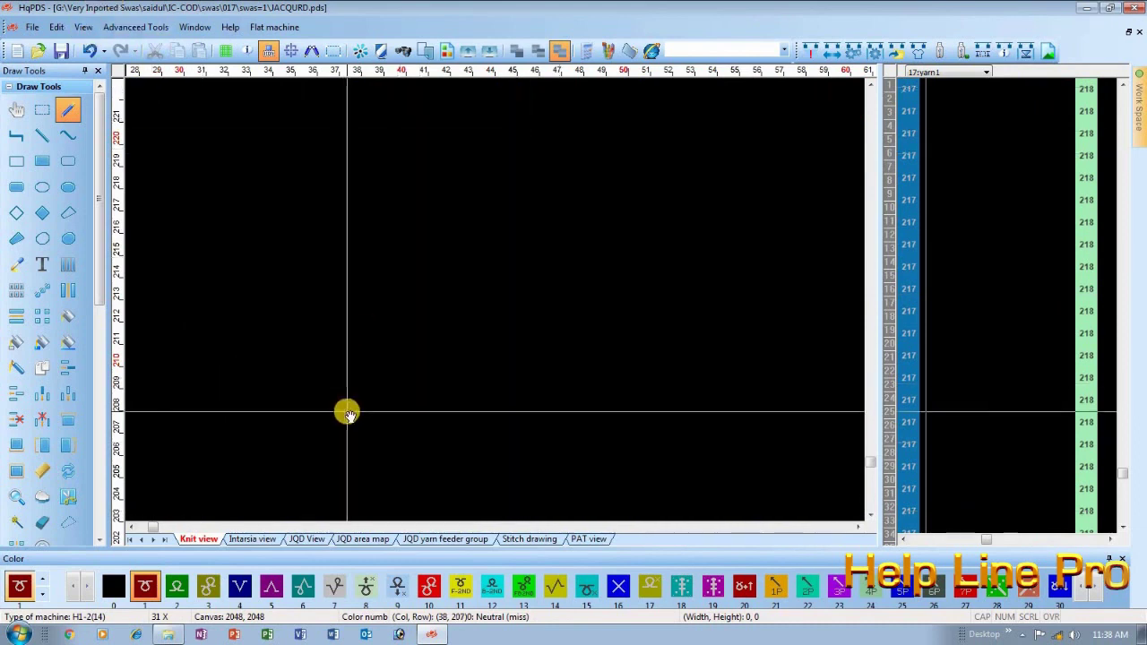
left_click_drag(345, 410, 497, 301)
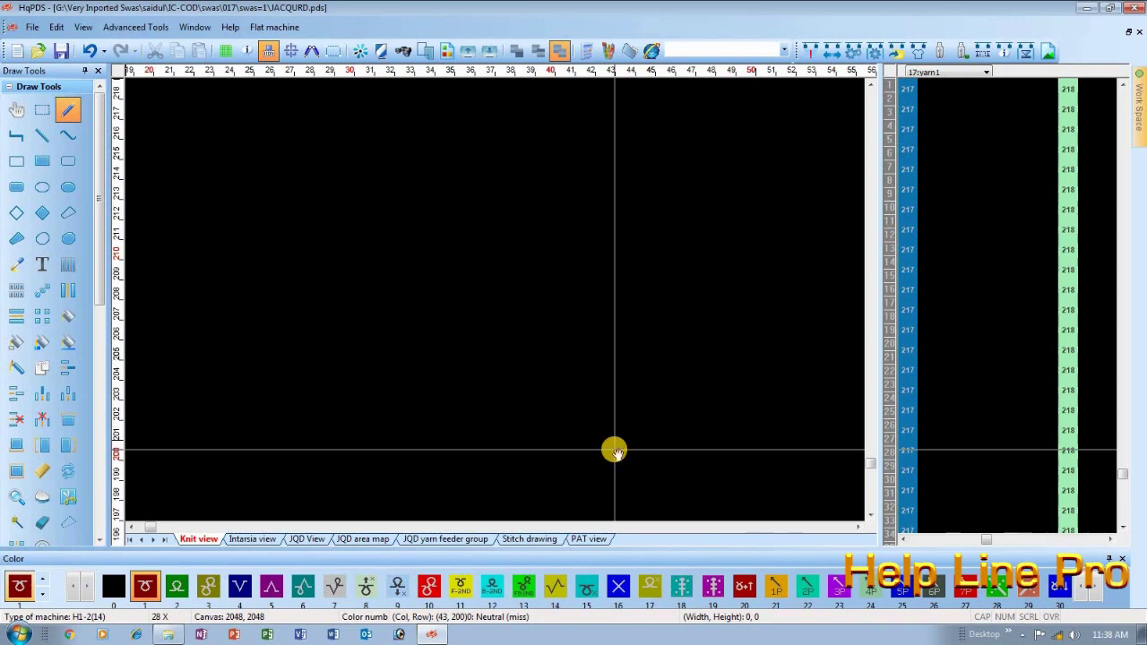
left_click(1021, 636)
left_click(1021, 552)
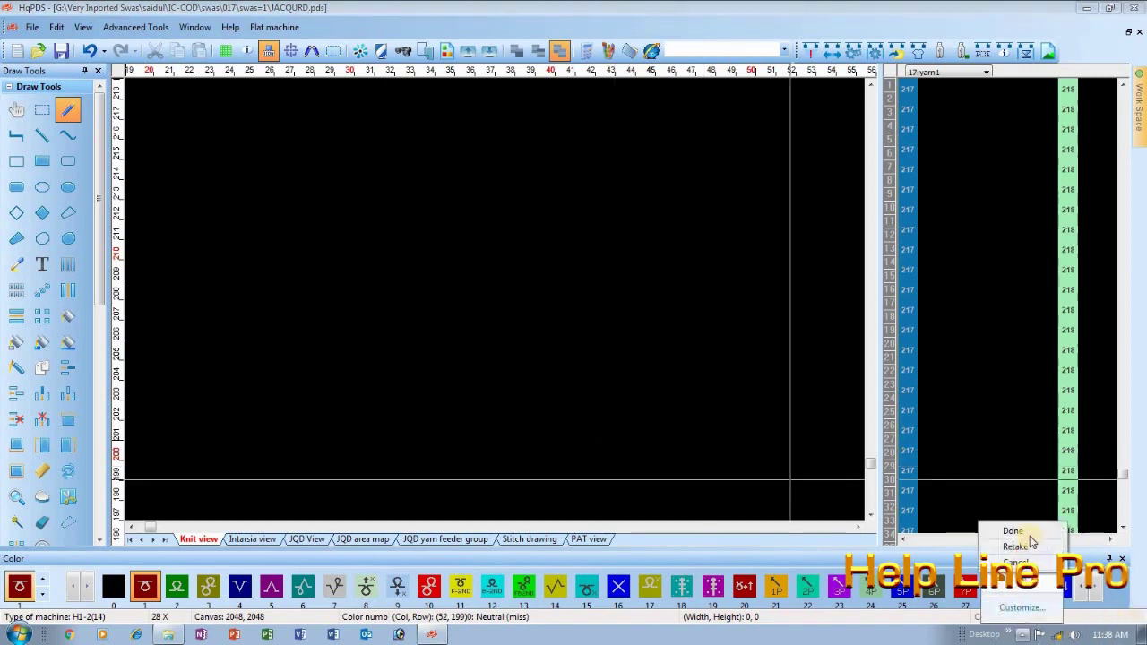